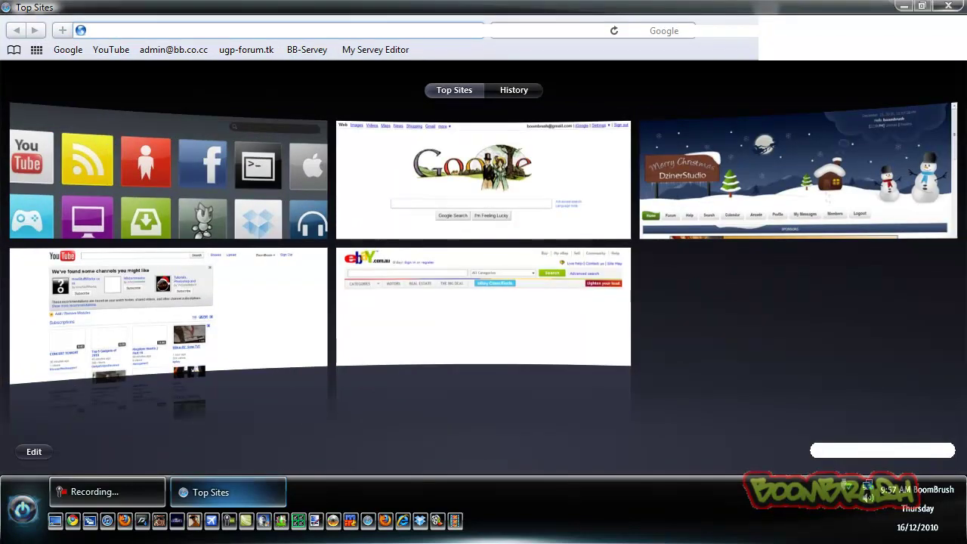
- Open the bookmarked BB-Servey survey, enter the YouTube username and continue to page 2
left_click(307, 50)
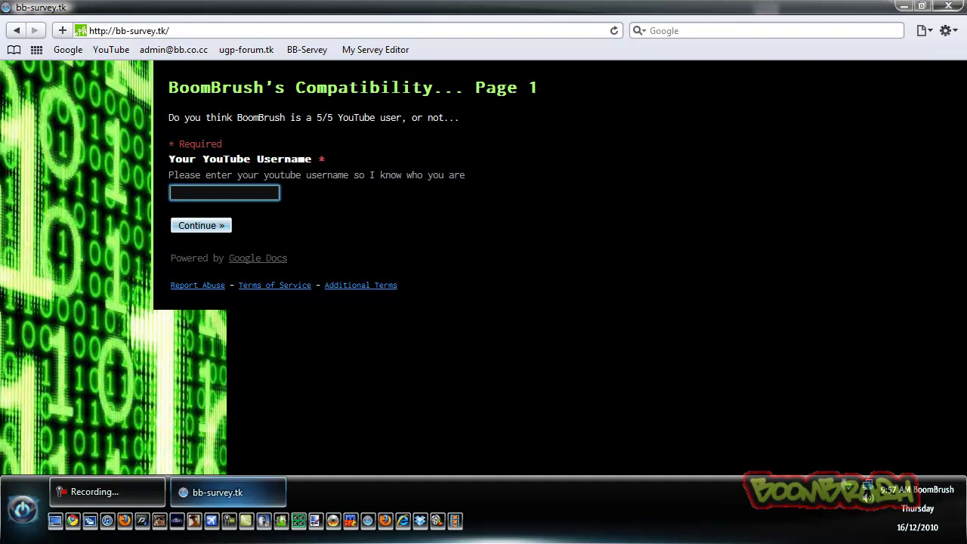
type("boobo")
key("BackSpace")
key("BackSpace")
type("mbrush")
key("Return")
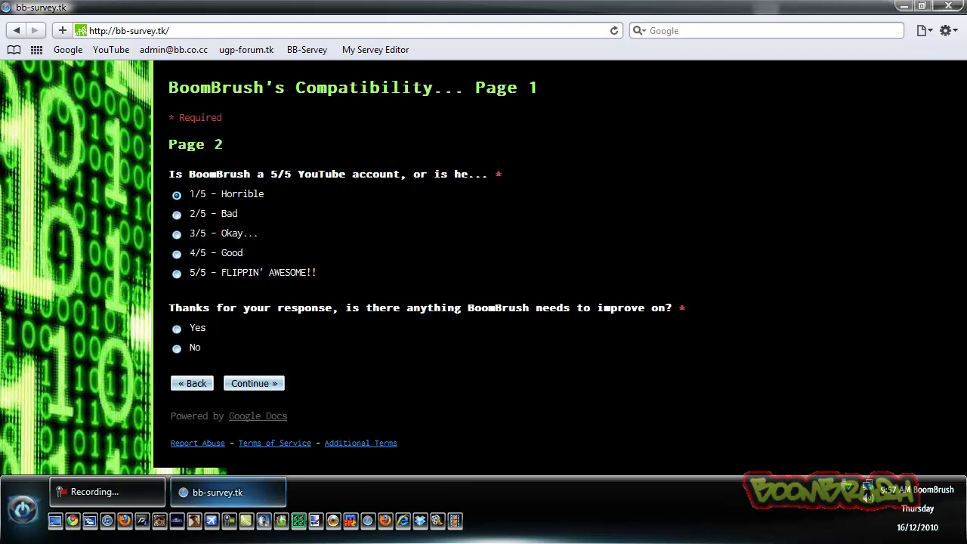
- Rate the account 4/5 - Good, answer Yes to whether improvement is needed, and continue the survey
left_click(177, 255)
left_click(176, 330)
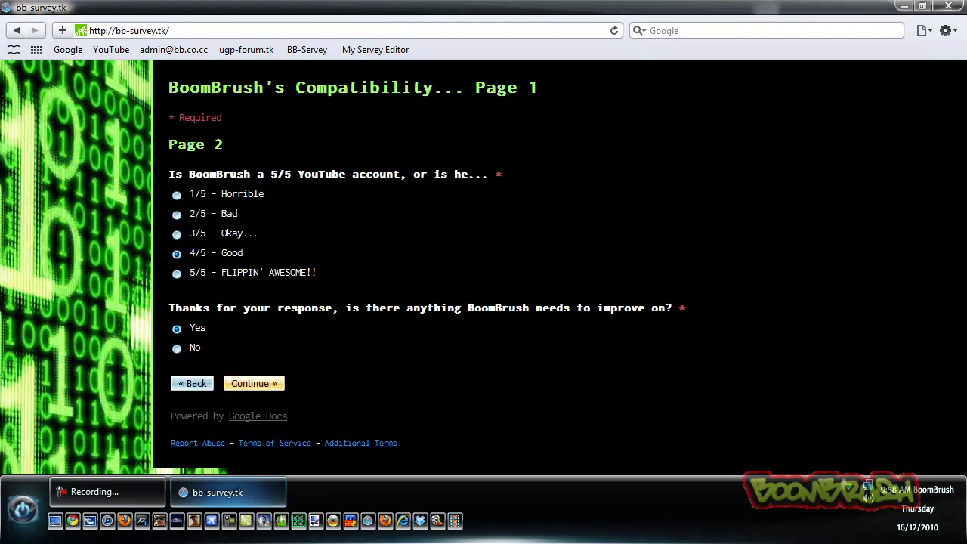
left_click(254, 383)
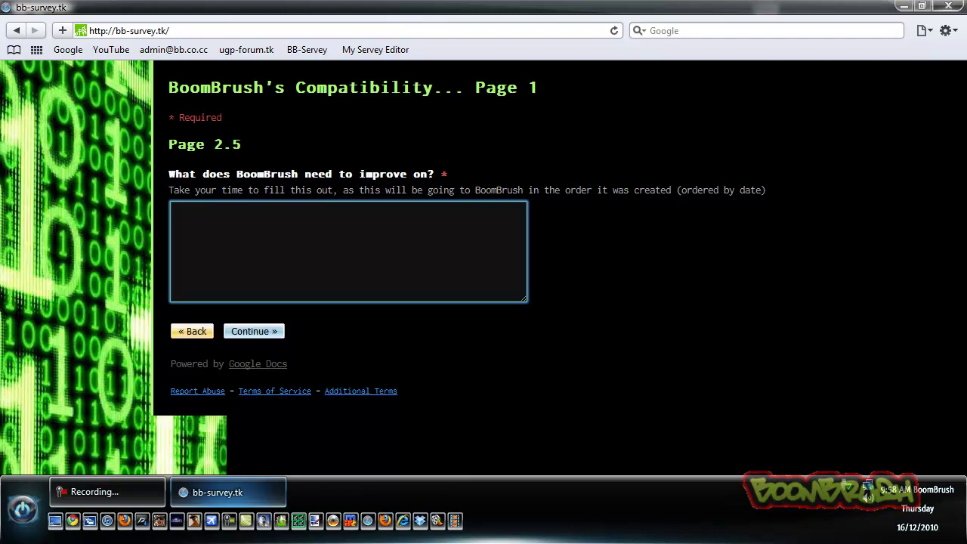
- Go back to page 2, change the improvement answer to No, and continue to the final survey page
left_click(192, 332)
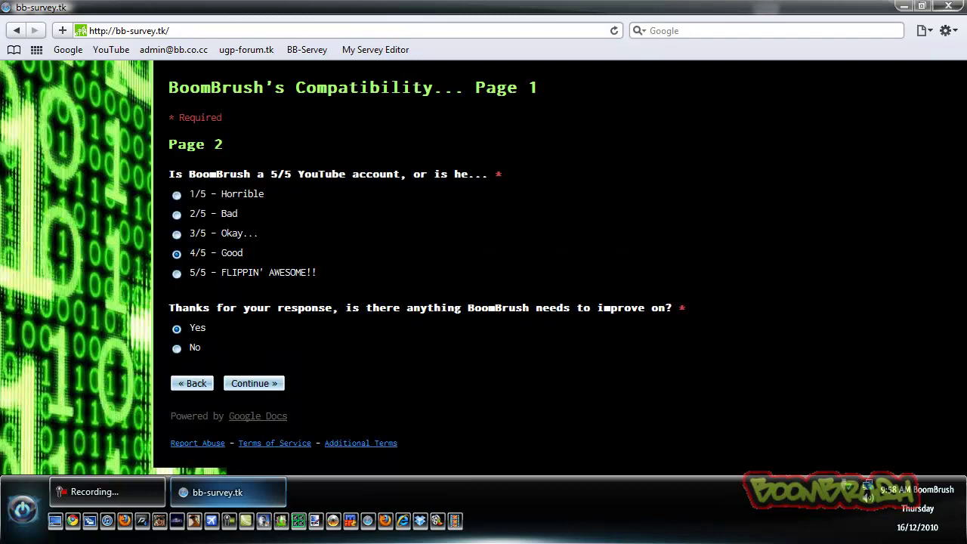
left_click(177, 348)
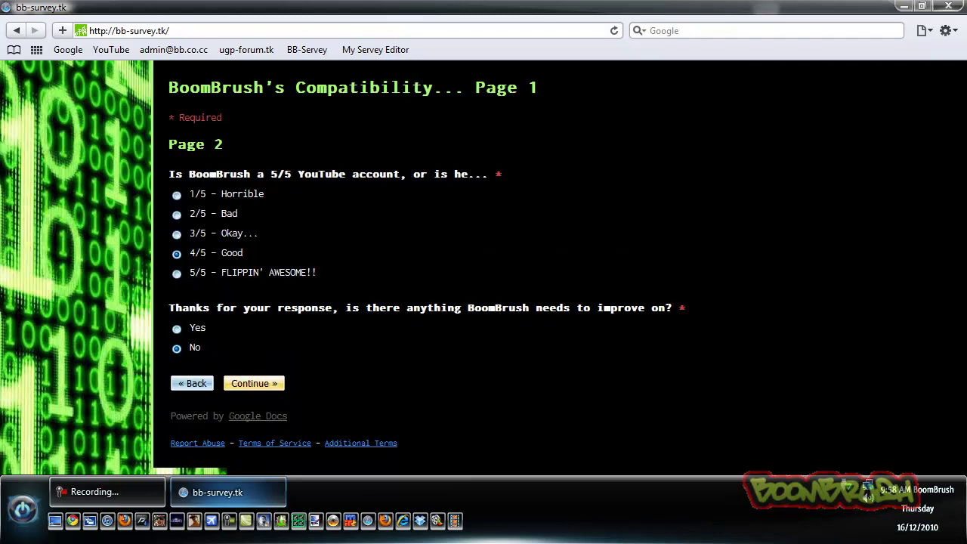
left_click(254, 384)
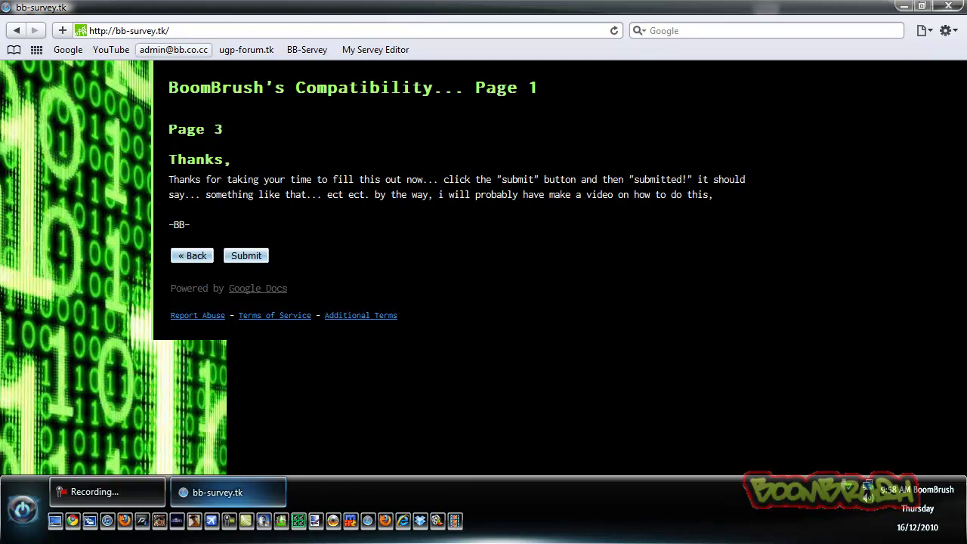
- Search Google for "google docs" and open the docs.google.com result
left_click(68, 49)
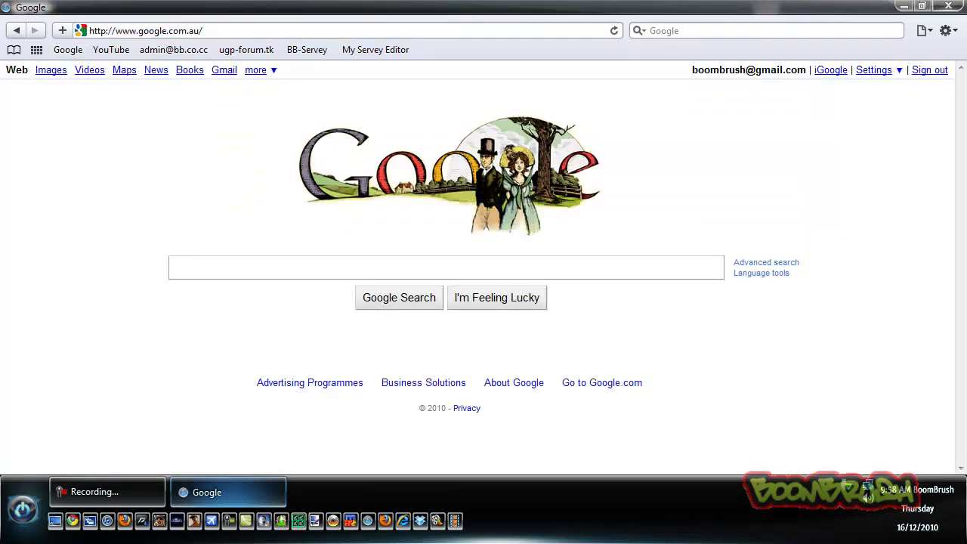
type("google docs")
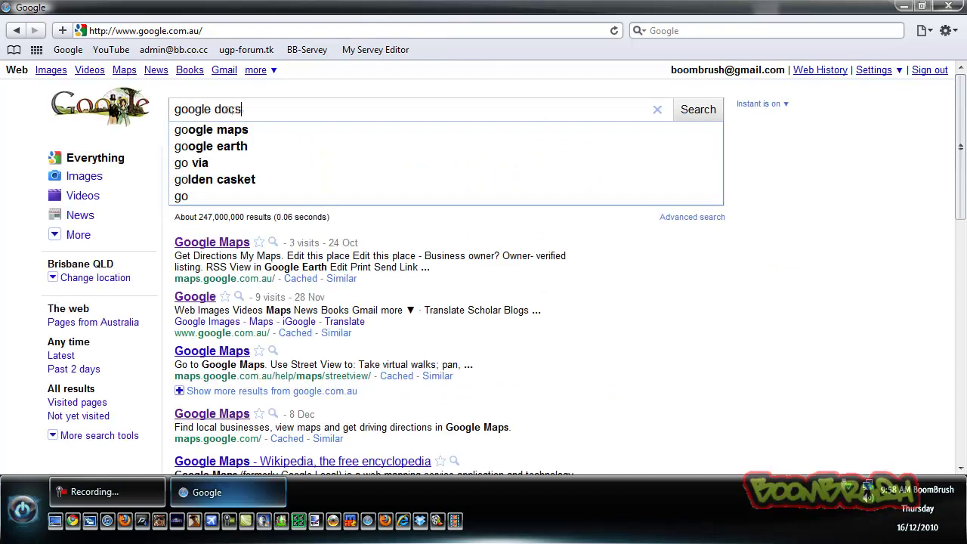
key("Return")
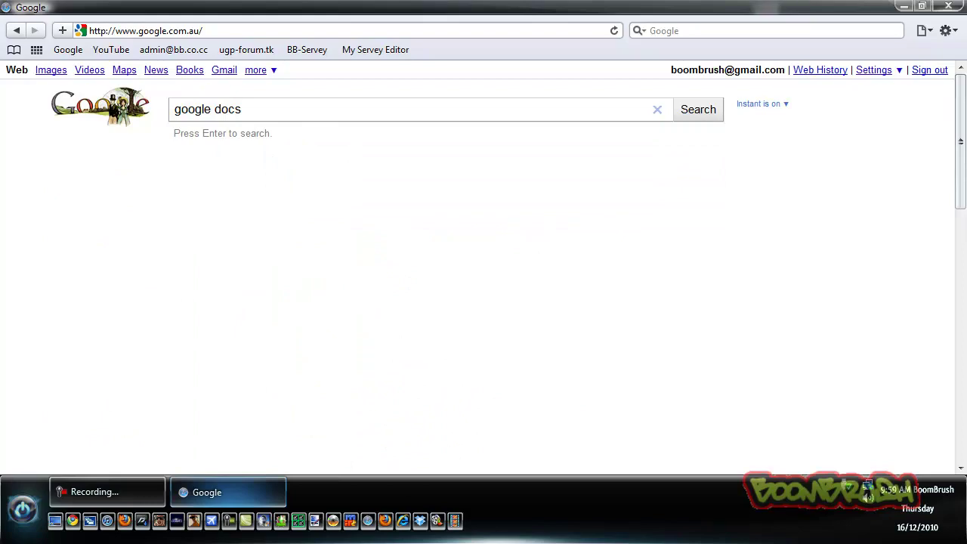
key("Return")
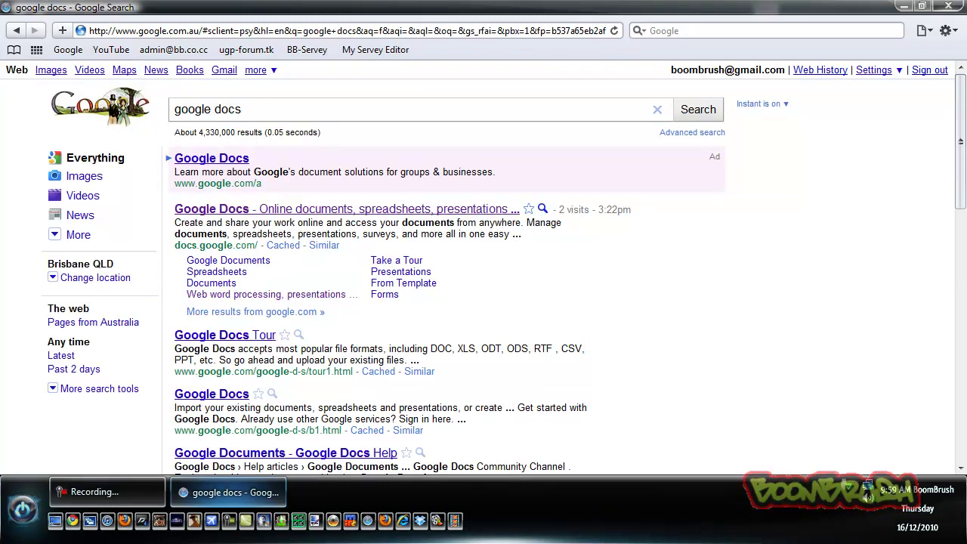
left_click(347, 209)
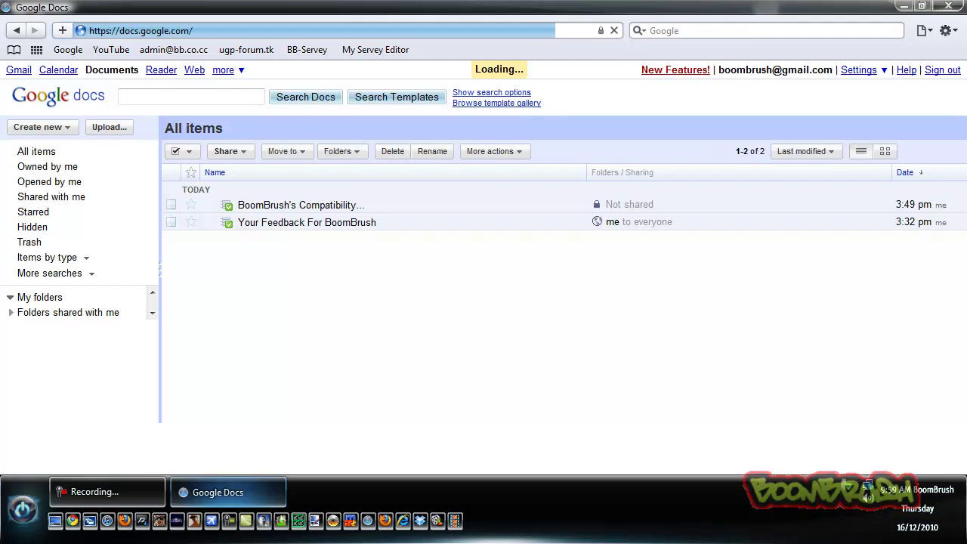
- Bookmark the Google Docs page in the Bookmarks Bar under the name "Google Docs"
key("ctrl+d")
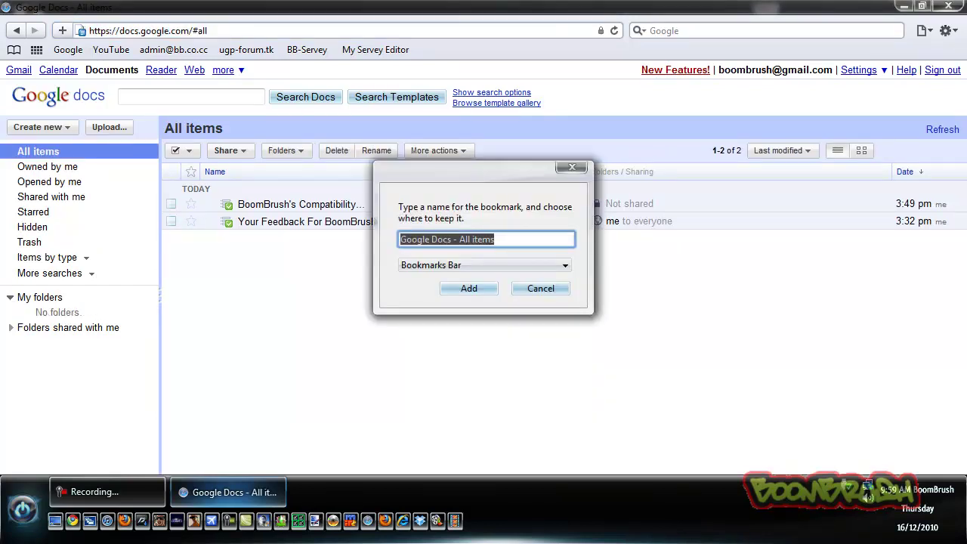
left_click(497, 240)
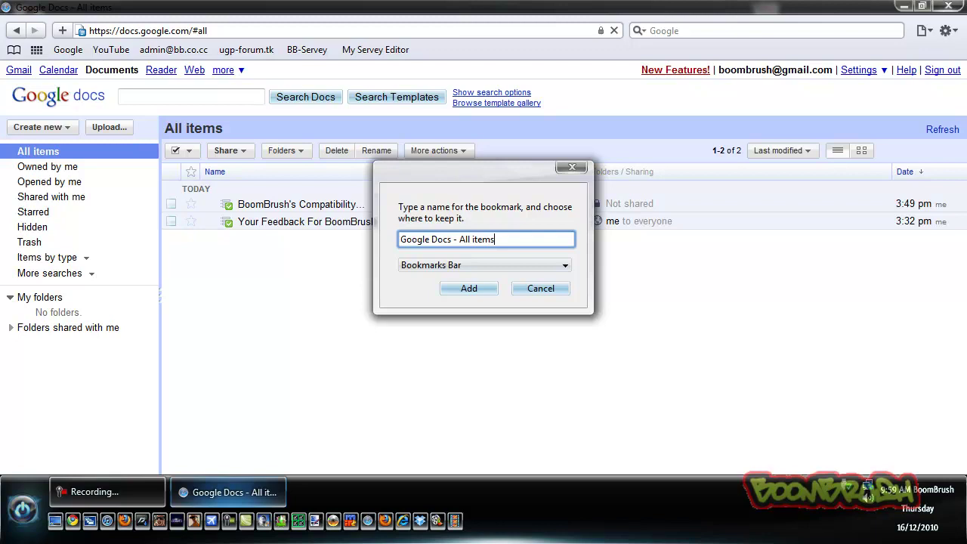
key("BackSpace")
key("BackSpace")
key("BackSpace")
key("BackSpace")
key("BackSpace")
key("BackSpace")
key("BackSpace")
key("BackSpace")
key("BackSpace")
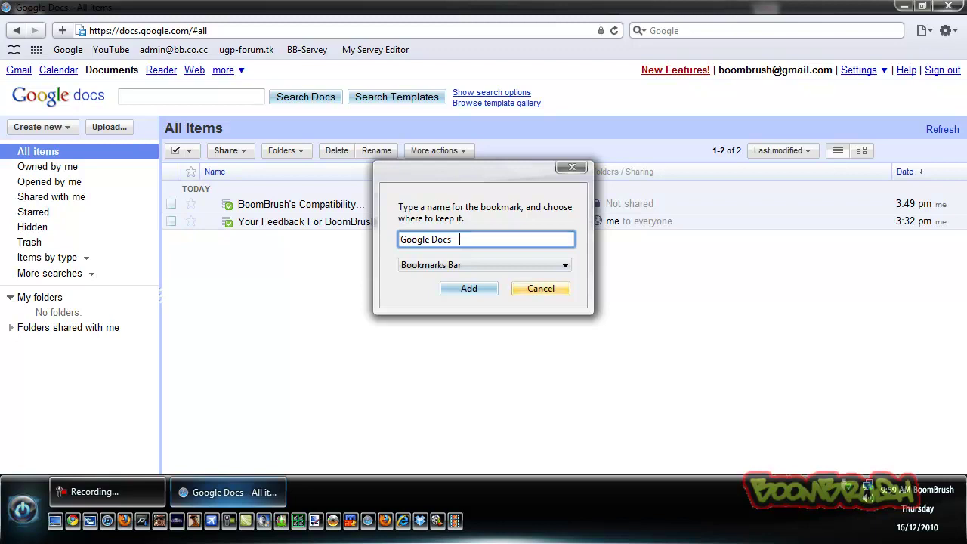
key("BackSpace")
key("BackSpace")
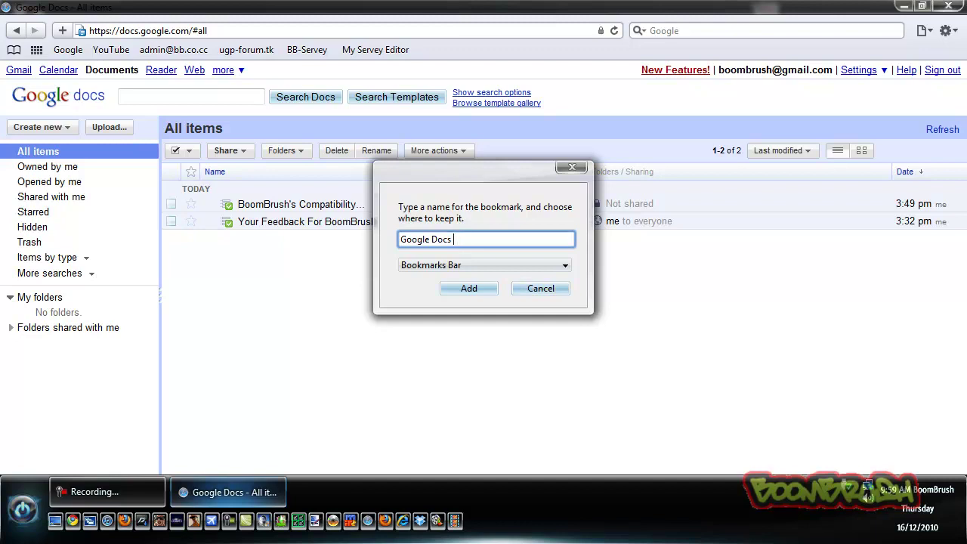
key("Return")
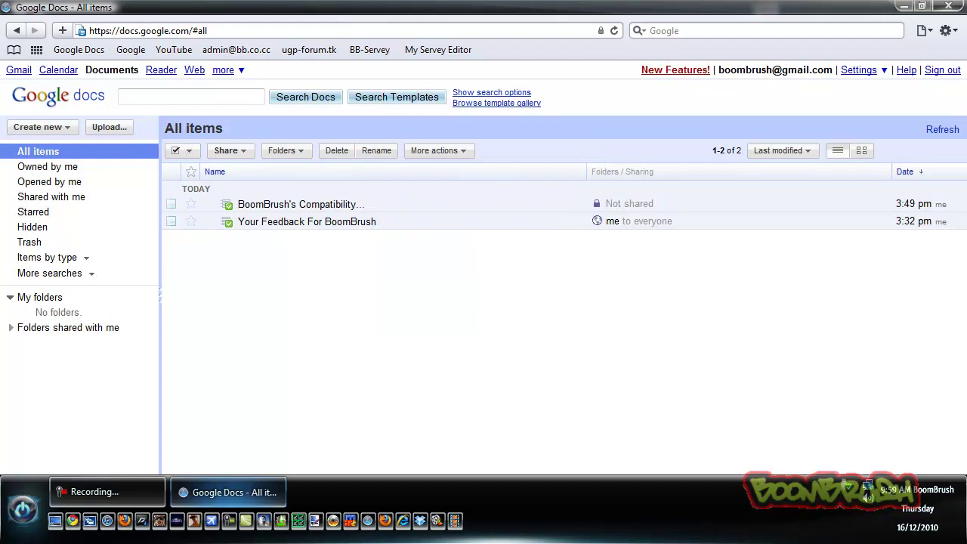
- Reorder the bookmarks so Google Docs follows ugp-forum.tk and My Servey Editor comes before BB-Servey
left_click_drag(70, 49, 311, 49)
left_click_drag(439, 50, 383, 50)
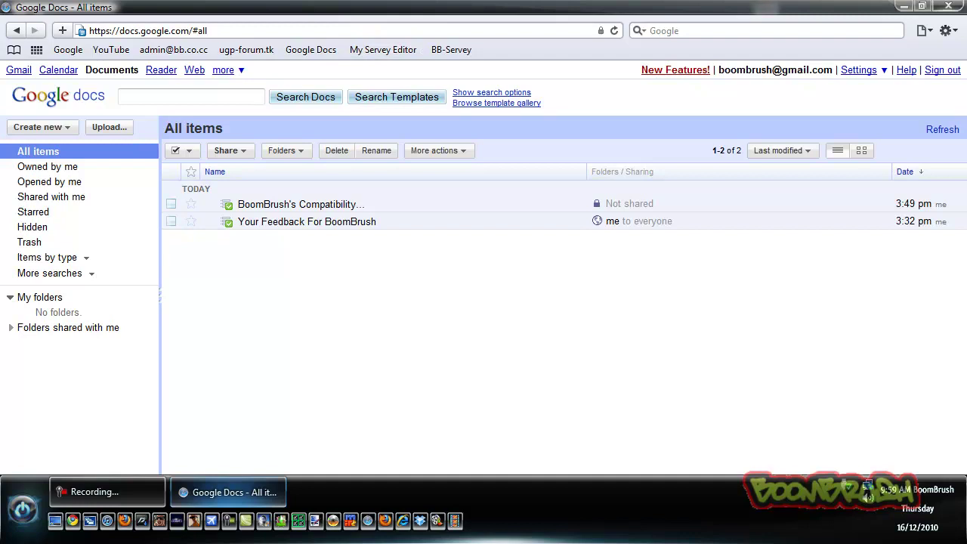
- Delete the shared form "Your Feedback For BoomBrush", trashing it for everyone
left_click(172, 221)
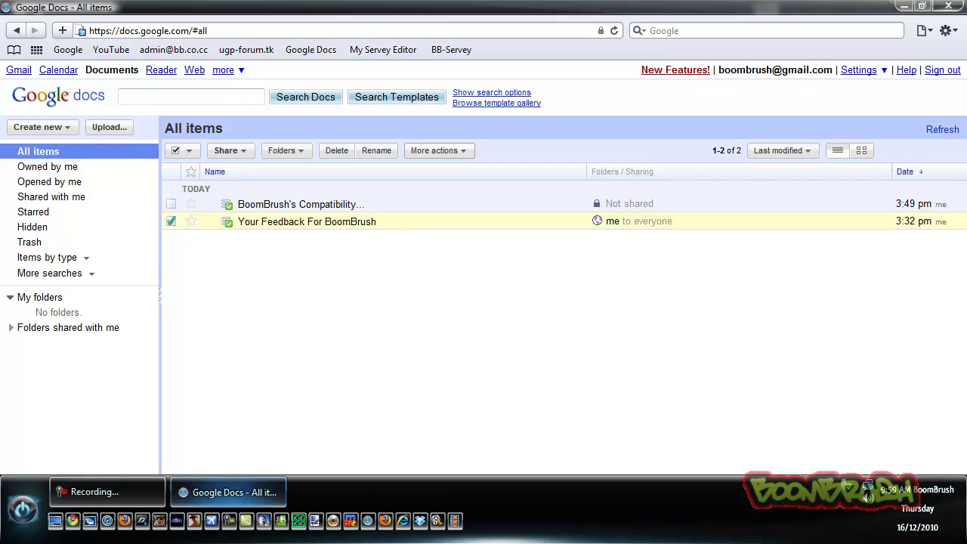
left_click(337, 151)
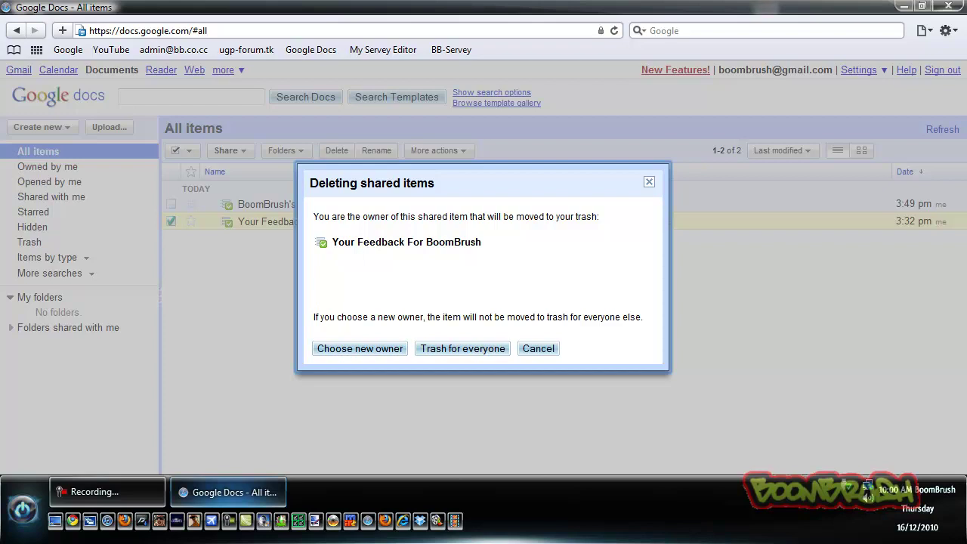
left_click(463, 349)
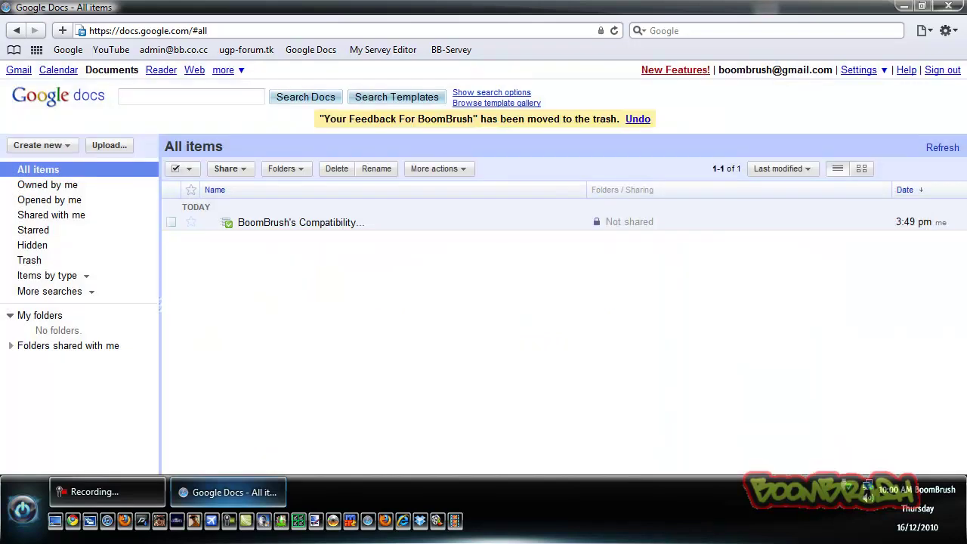
- View the response spreadsheet of the "BoomBrush's Compatibility..." form and return to the document list
left_click(301, 223)
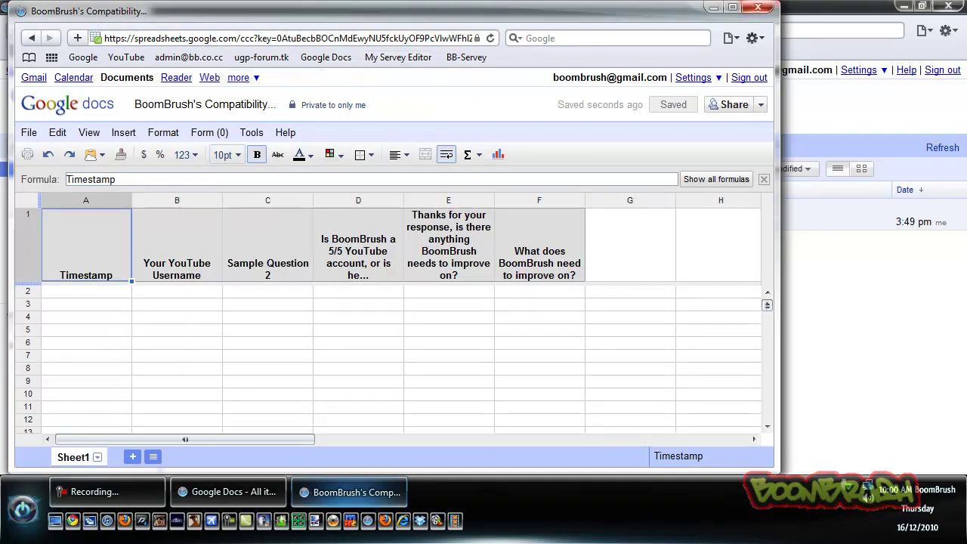
left_click(758, 7)
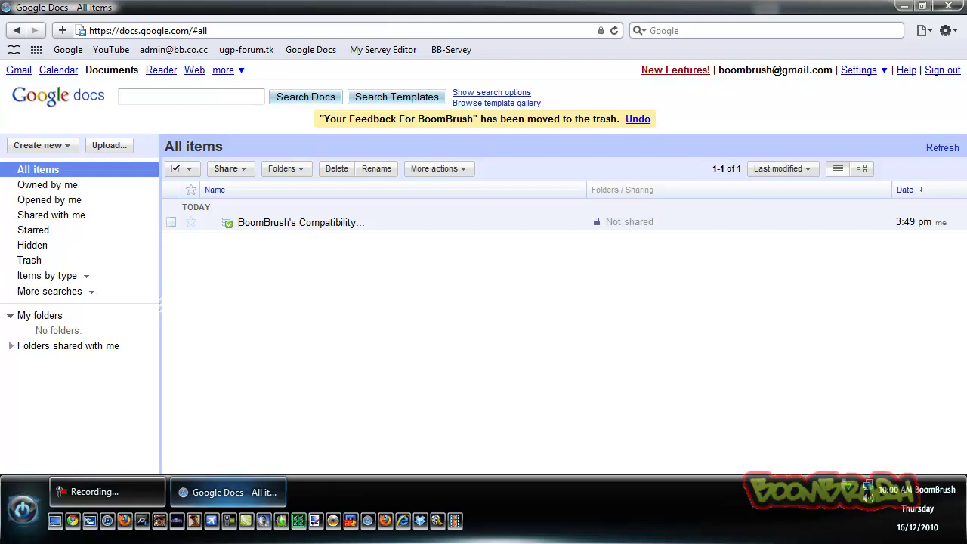
left_click(301, 223)
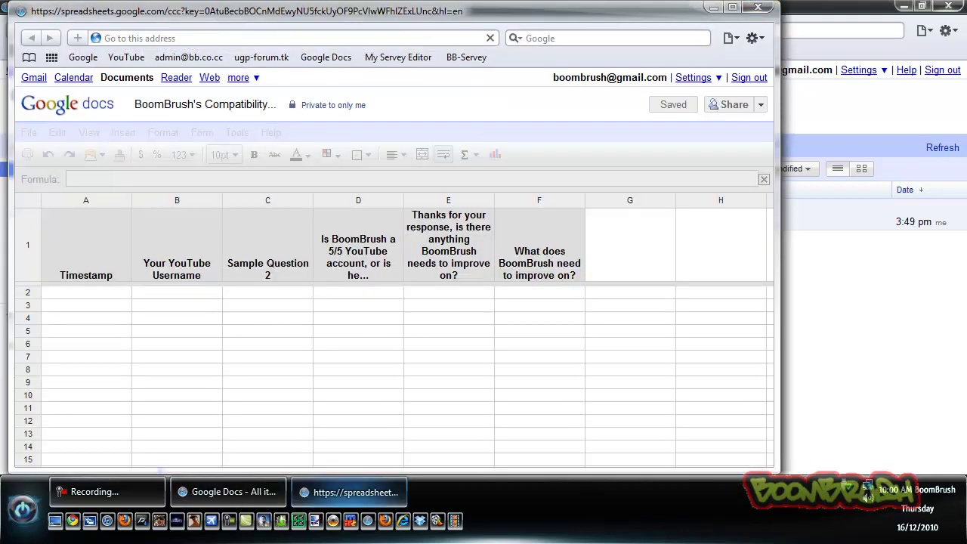
key("ctrl+w")
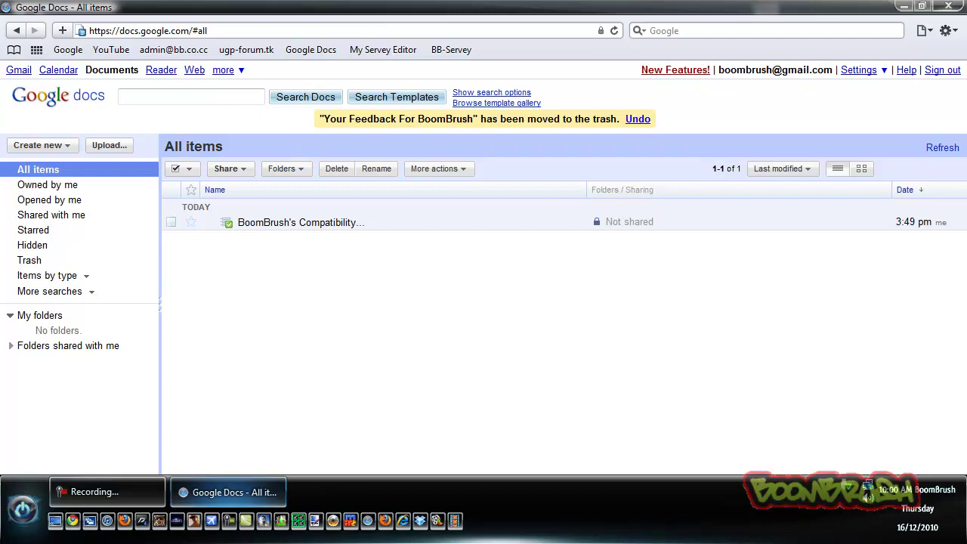
left_click(301, 223)
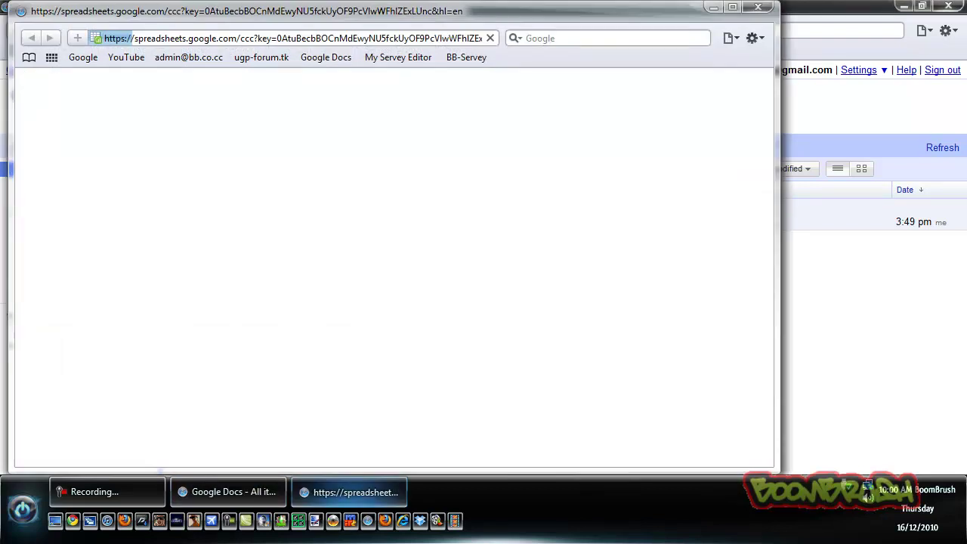
left_click(758, 6)
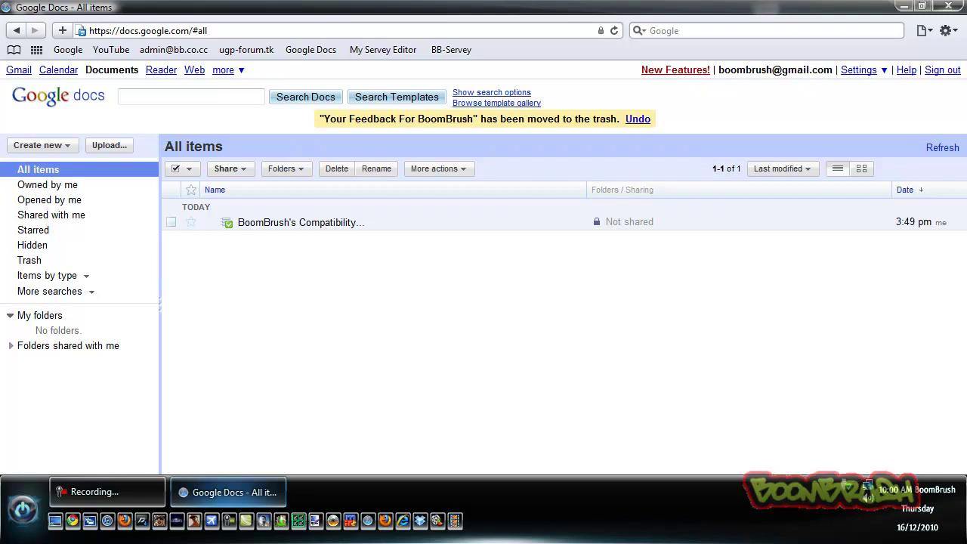
- Create a new blank form and bring its editor to the front
left_click(37, 145)
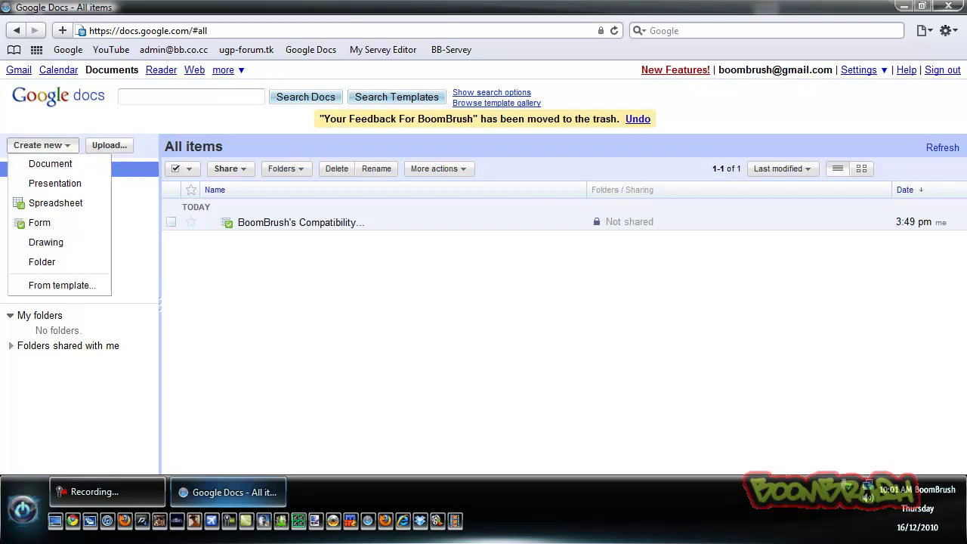
left_click(39, 222)
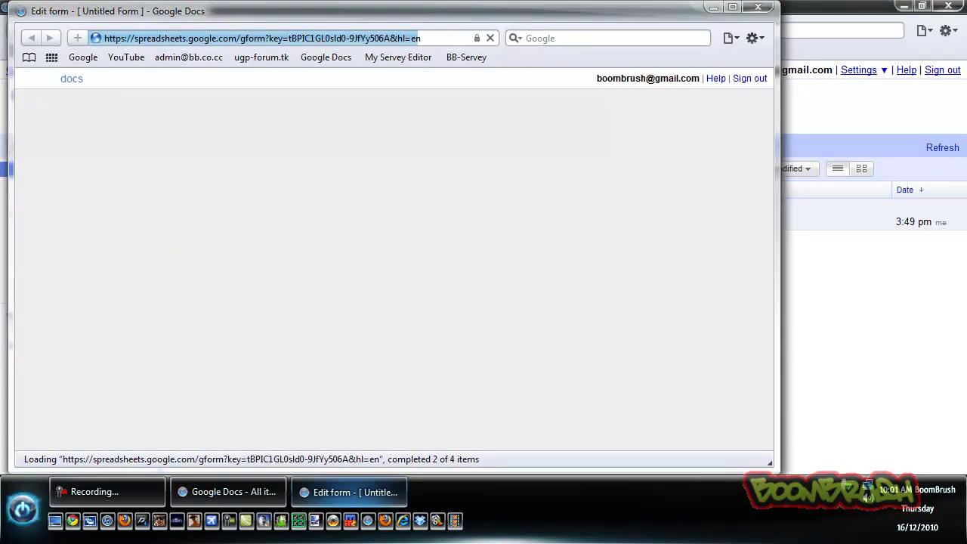
key("alt+Tab")
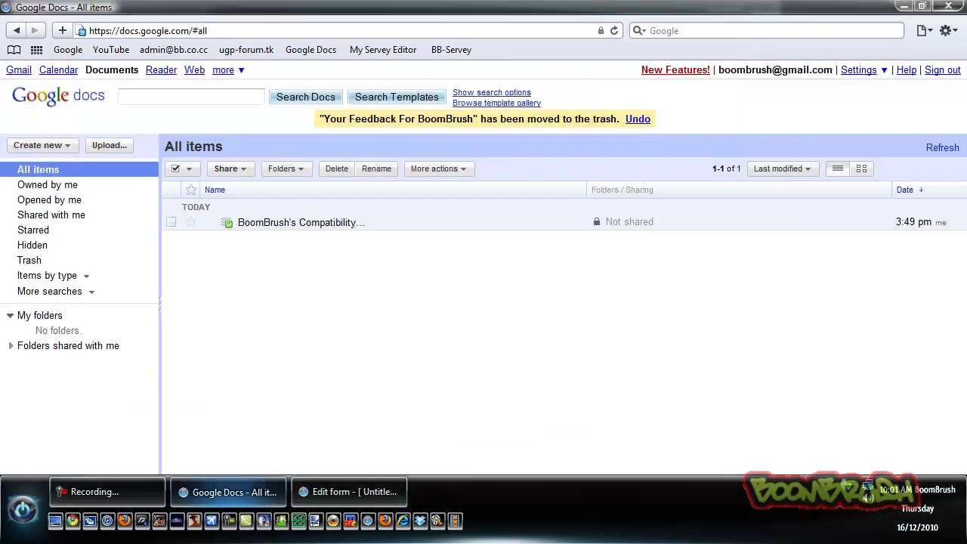
key("alt+Tab")
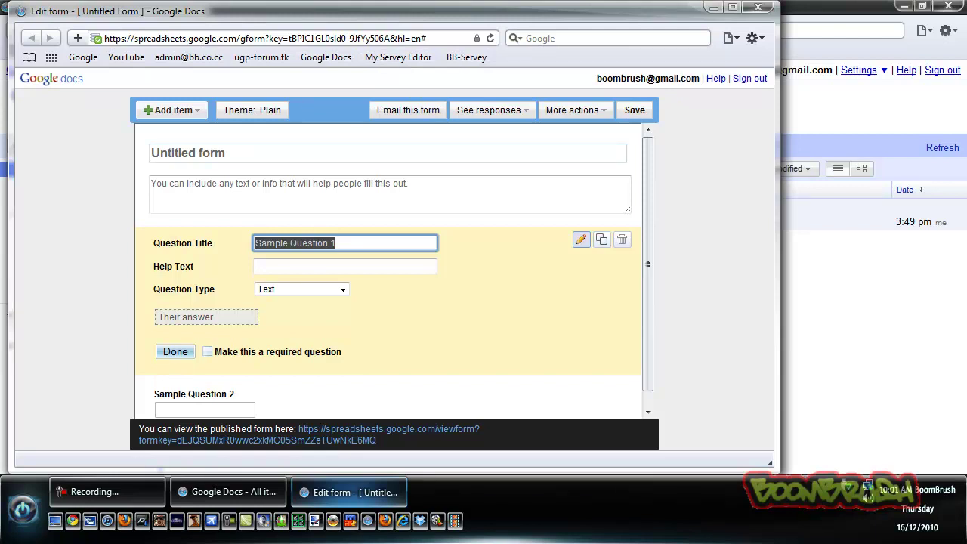
- Title the form "example form" and enter "rate me please" as its description
left_click(219, 154)
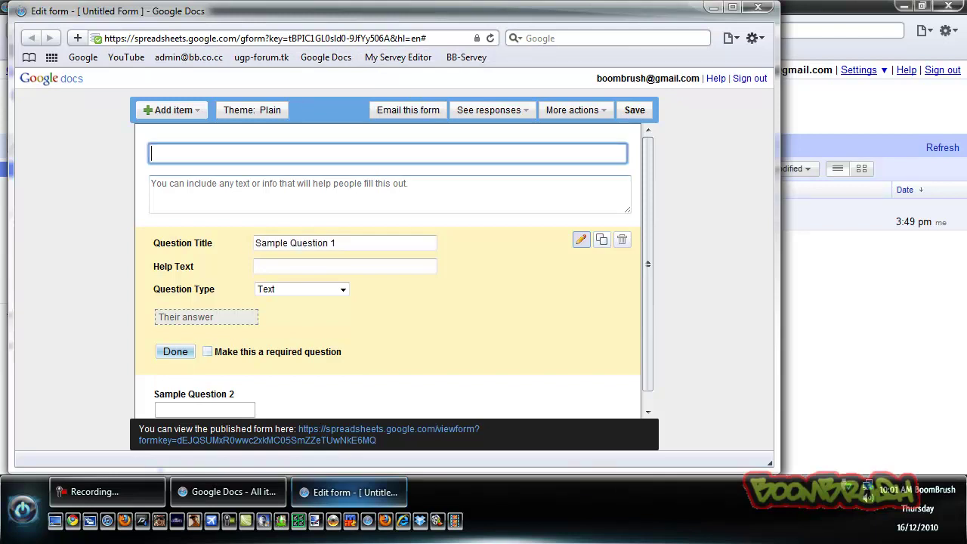
type("example form")
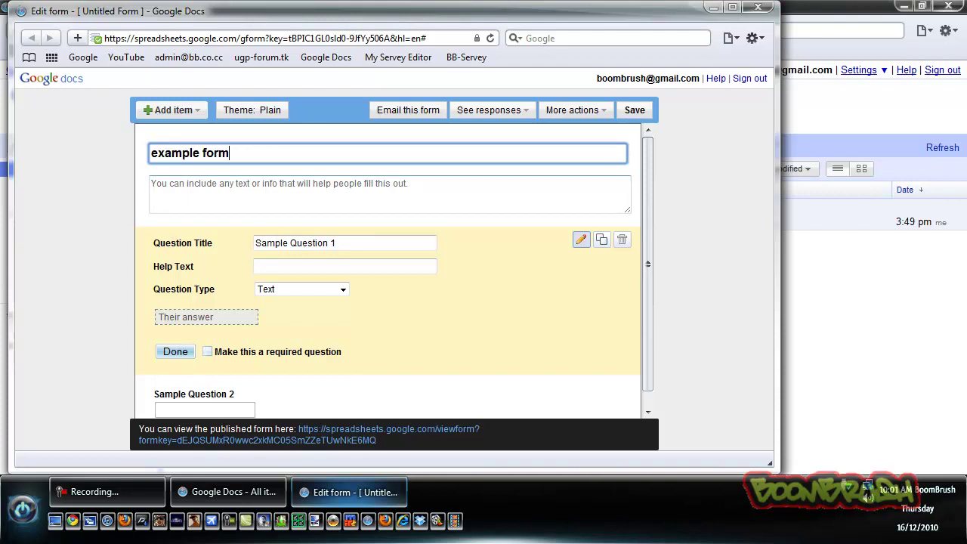
key("Tab")
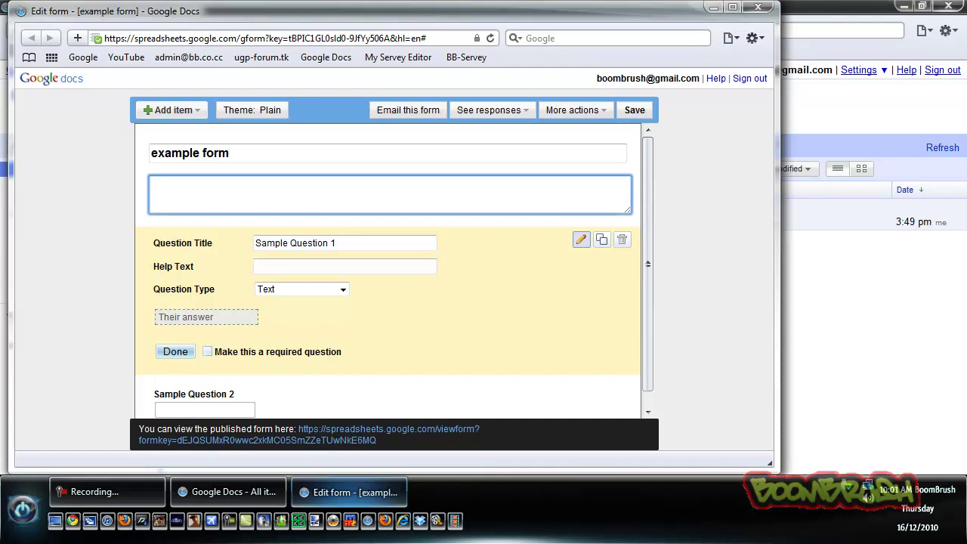
type("rate me please")
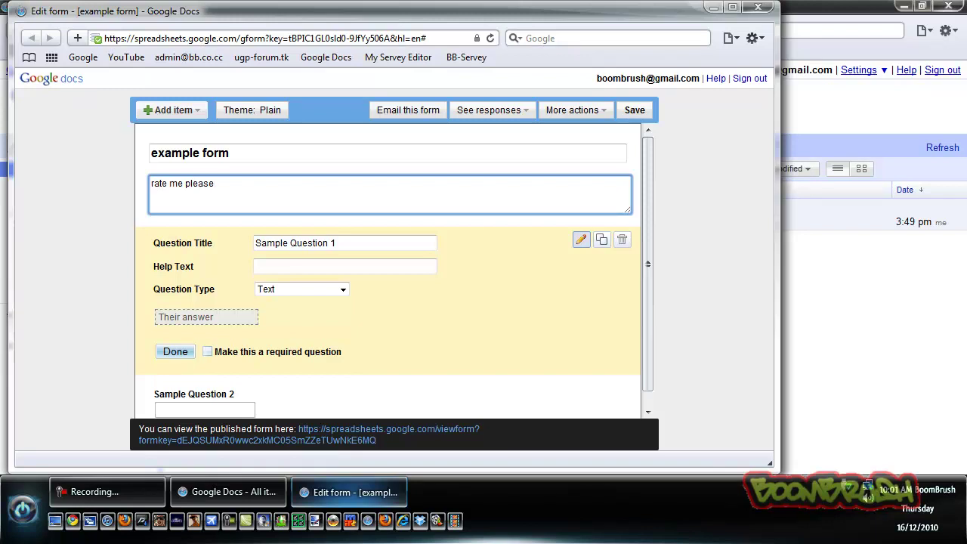
- Add an exclamation mark to the end of the form description so it reads "rate me please!"
type("!")
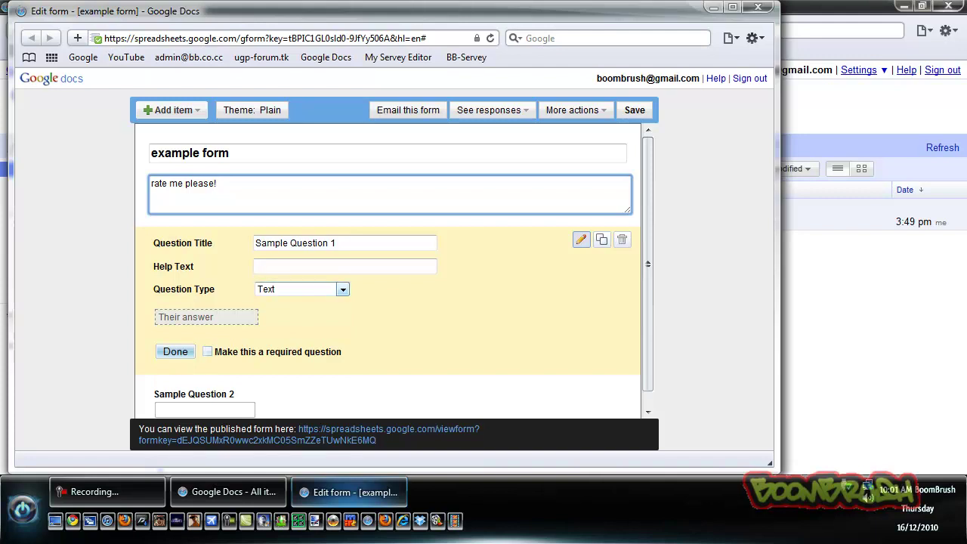
- Try the Paragraph text and Multiple choice question types on Sample Question 1
left_click(317, 289)
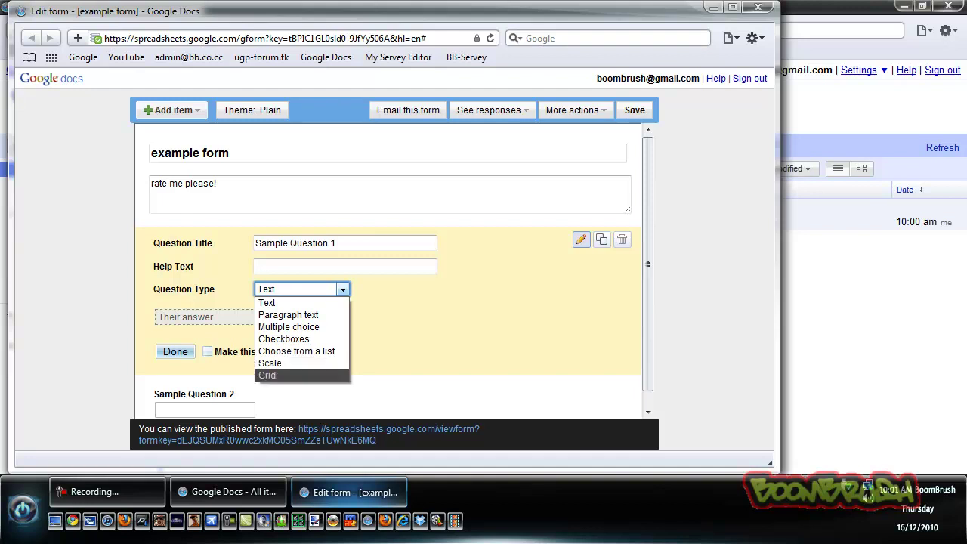
left_click(289, 314)
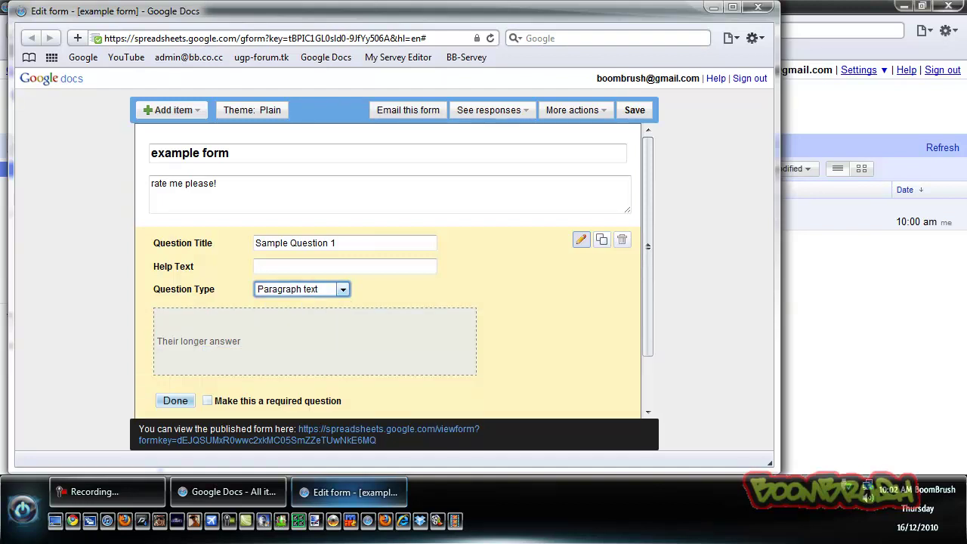
left_click(344, 289)
left_click(289, 326)
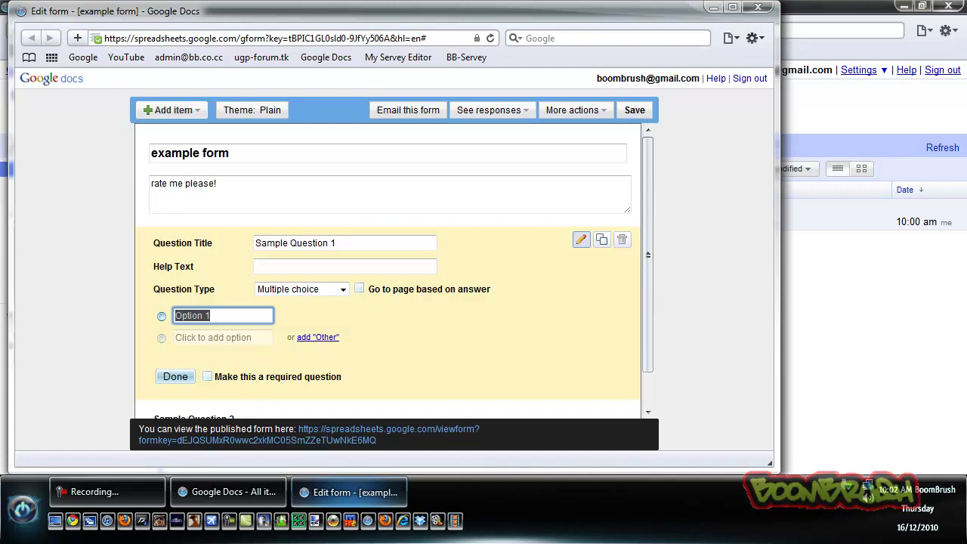
- Switch Sample Question 1 to Checkboxes, add a second option, and toggle the option checkboxes
left_click(343, 289)
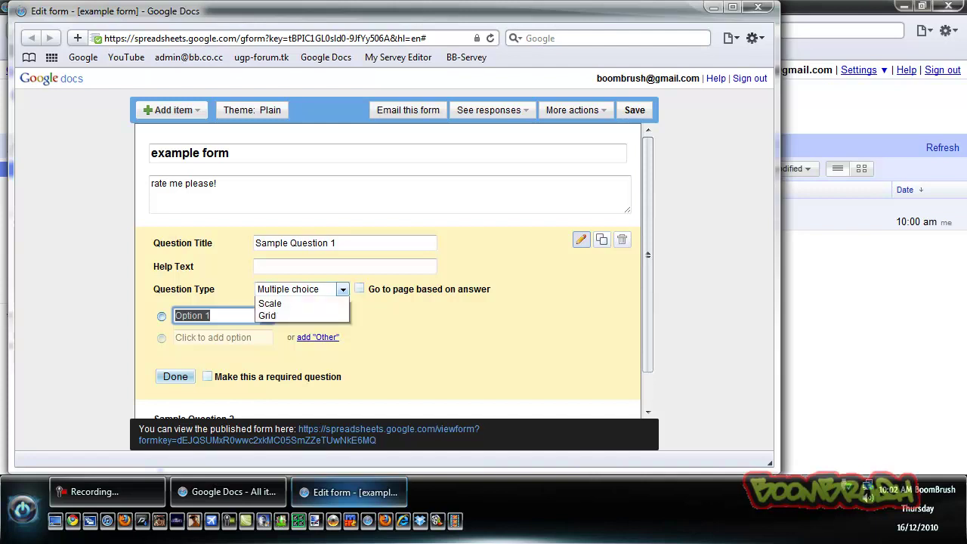
left_click(288, 347)
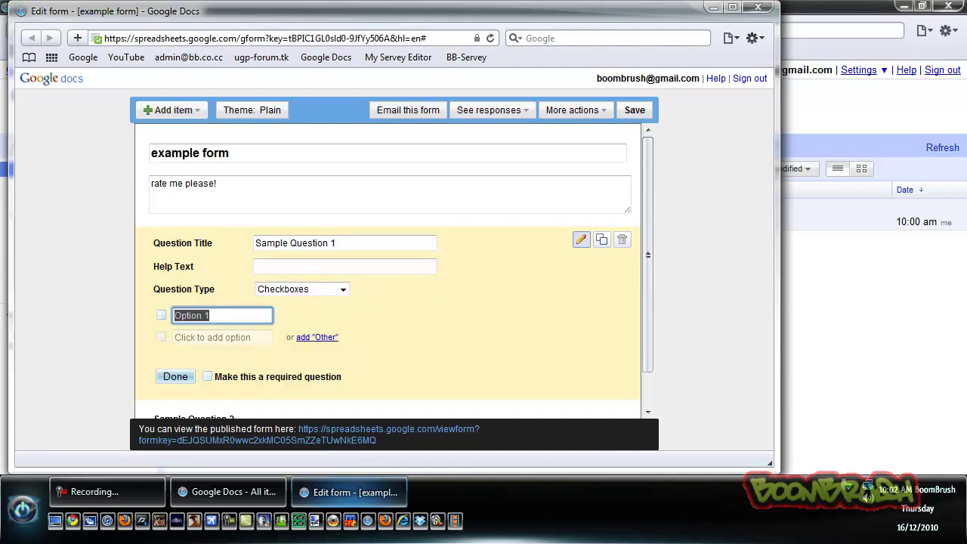
left_click(161, 316)
left_click(212, 337)
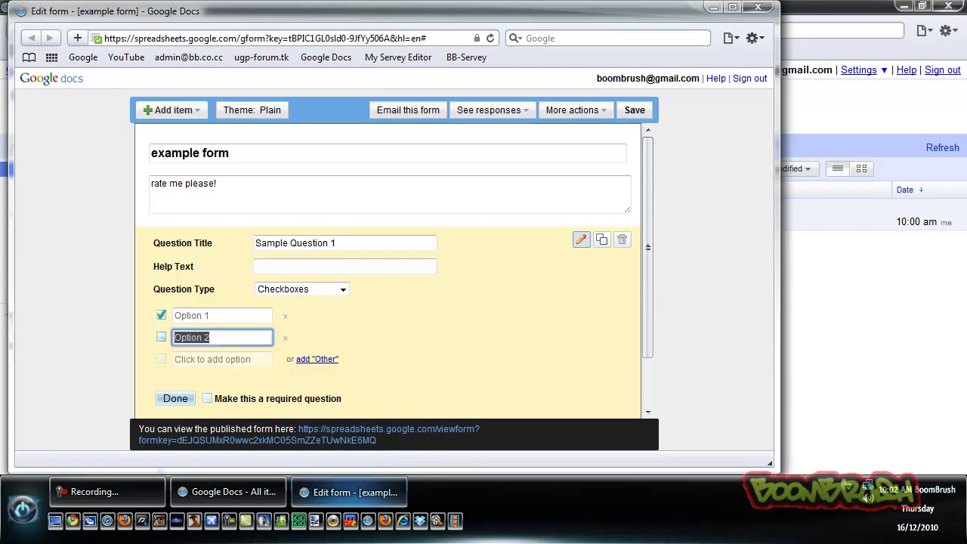
left_click(161, 337)
left_click(161, 337)
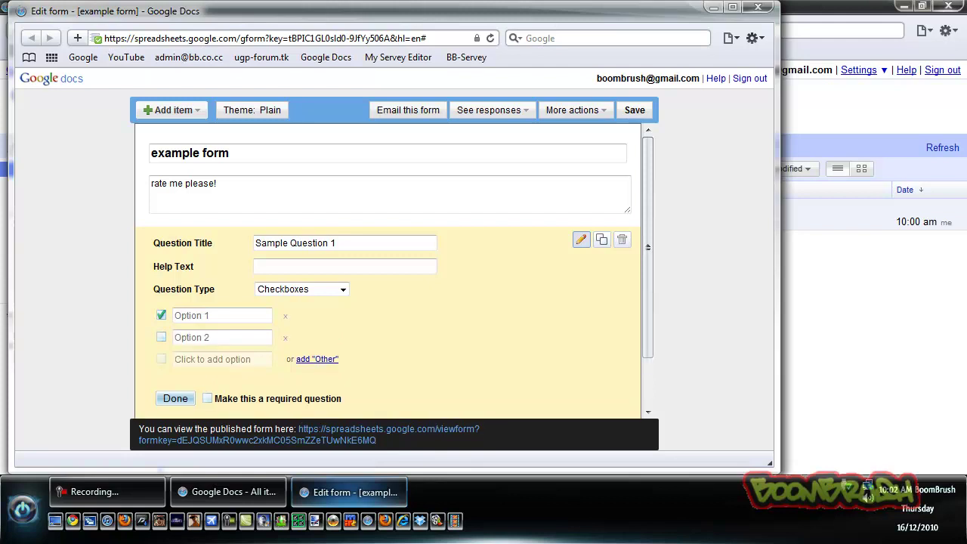
left_click(161, 316)
- Try the Choose from a list, Scale and Grid question types on Sample Question 1
left_click(302, 289)
left_click(296, 351)
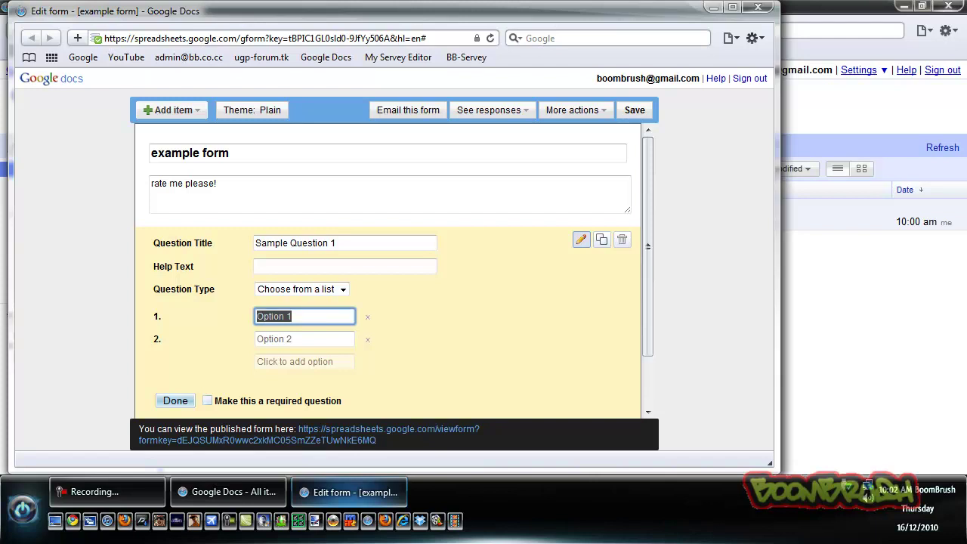
left_click(318, 289)
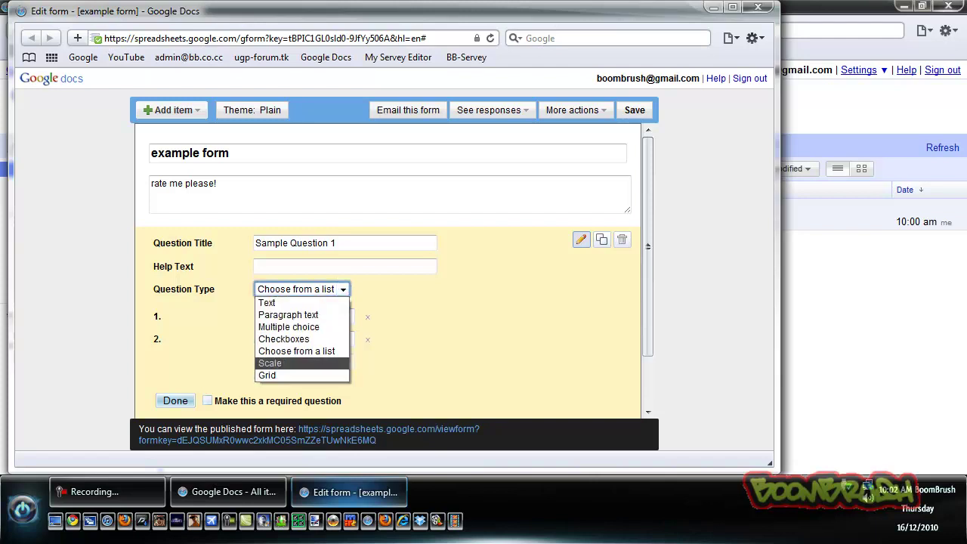
left_click(302, 363)
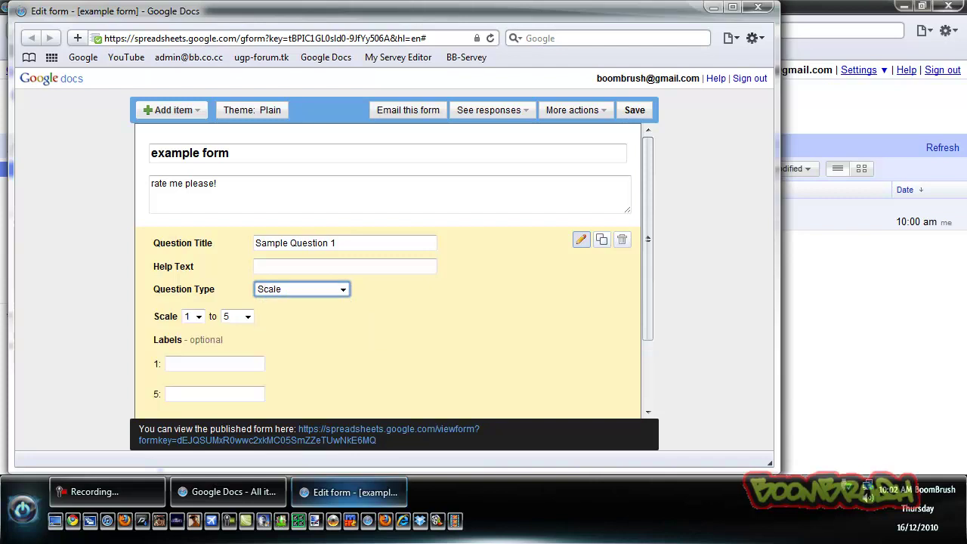
left_click(198, 317)
left_click(194, 344)
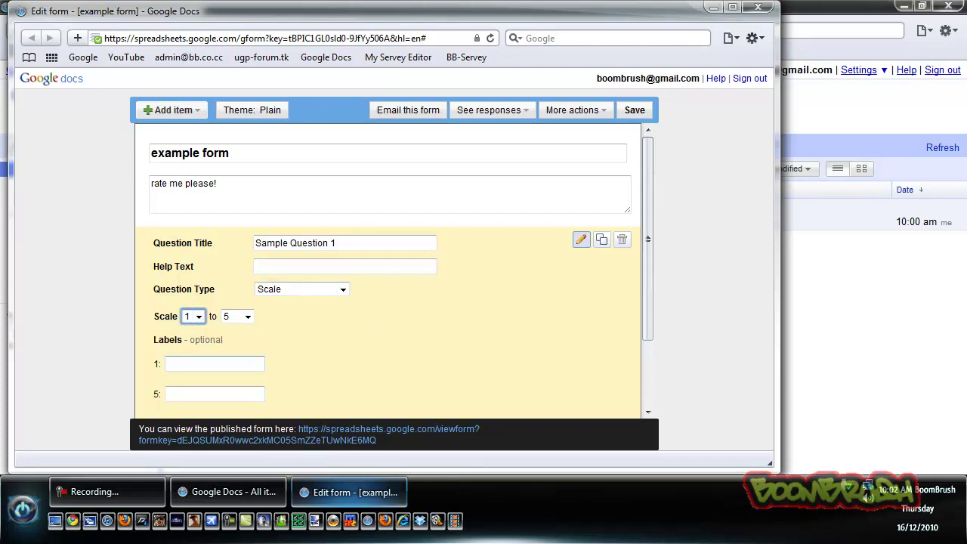
scroll(388, 270, "down", 3)
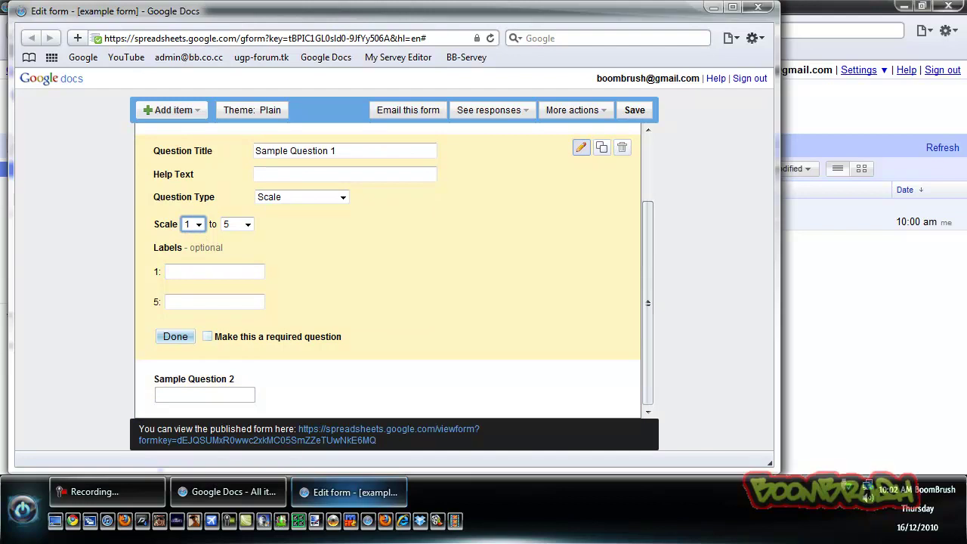
left_click(310, 197)
key("Return")
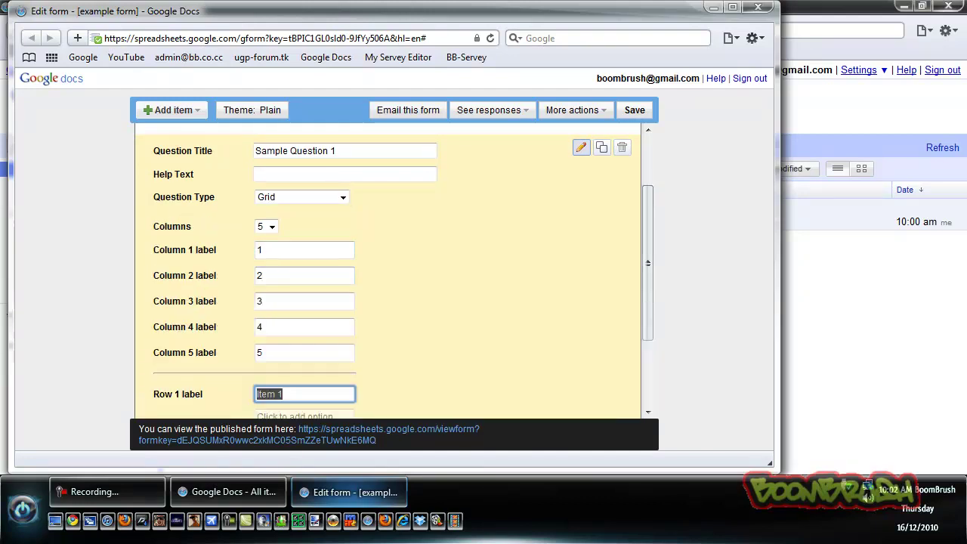
- Set Sample Question 1 to the Paragraph text type and title it "do i need to improve on anything?"
left_click(329, 197)
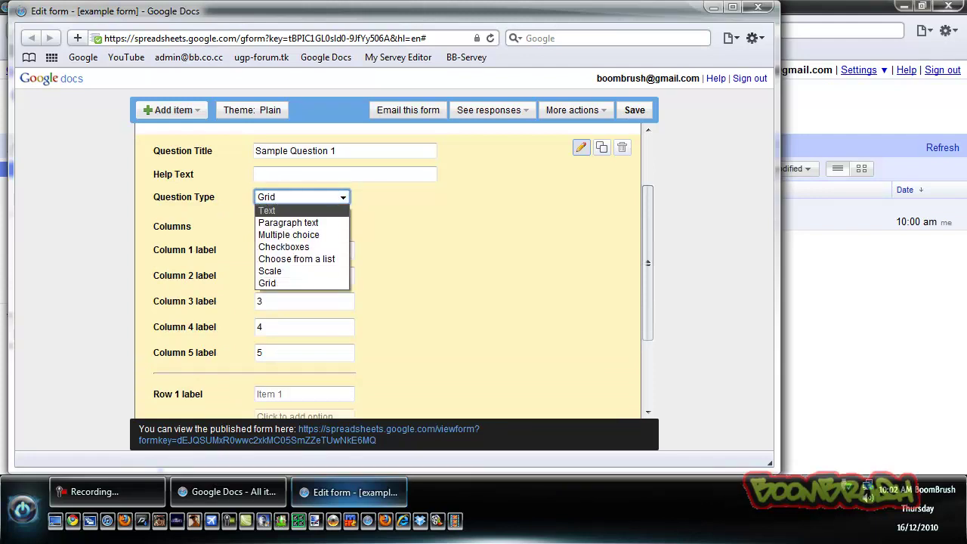
left_click(295, 223)
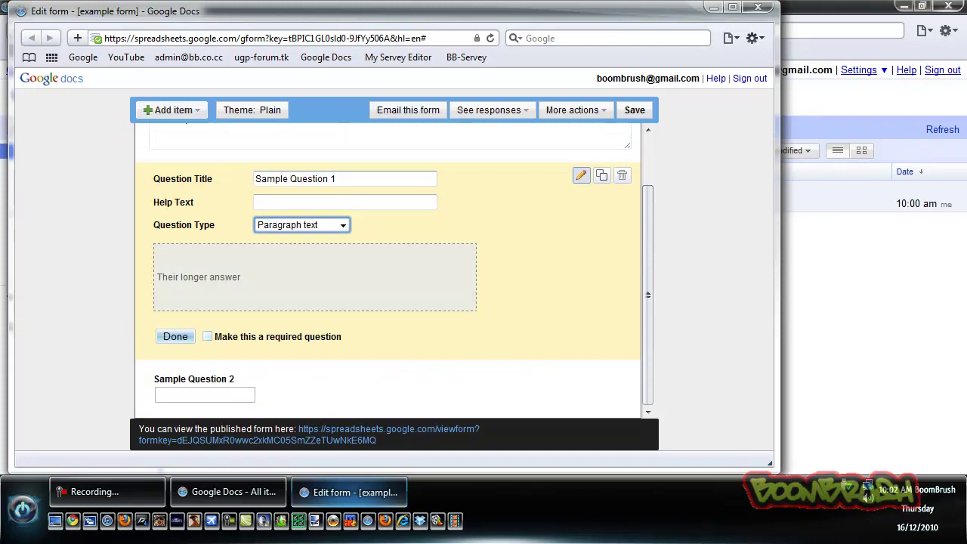
left_click_drag(340, 179, 262, 180)
left_click(340, 180)
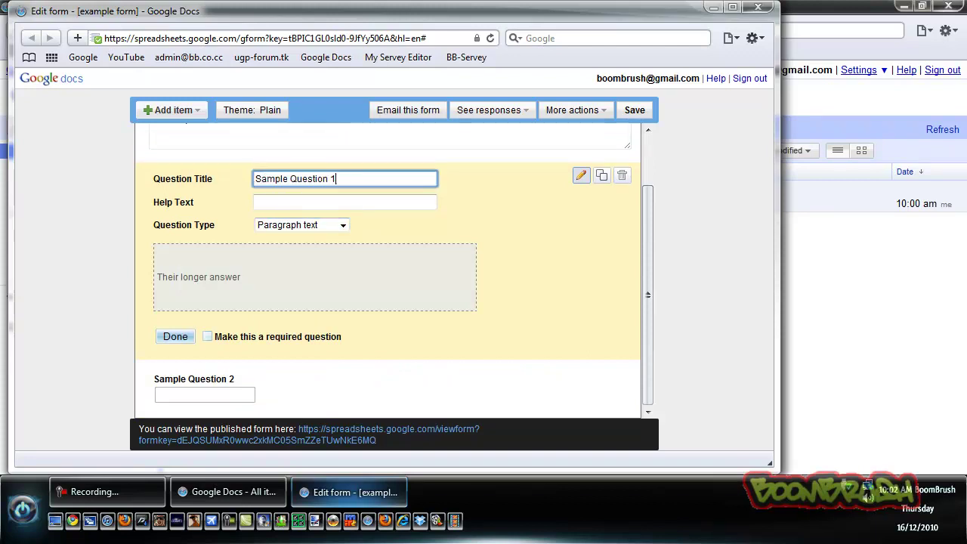
left_click_drag(340, 179, 254, 179)
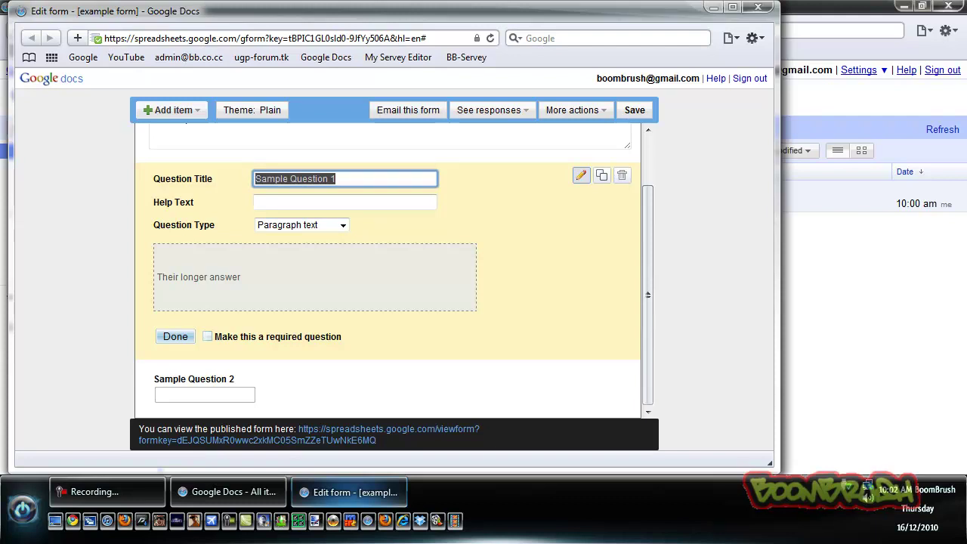
type("di")
key("BackSpace")
type("o")
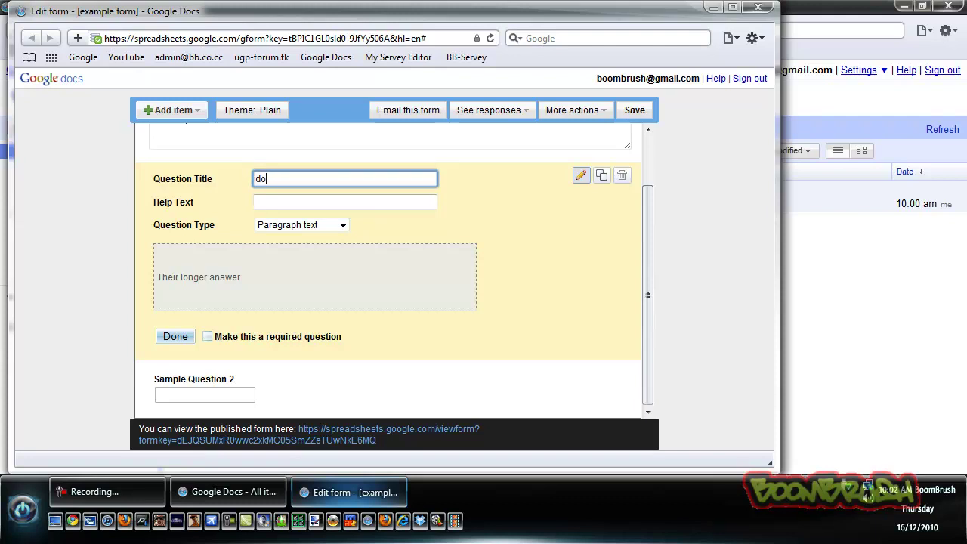
type(" i need to in")
type("prove on an")
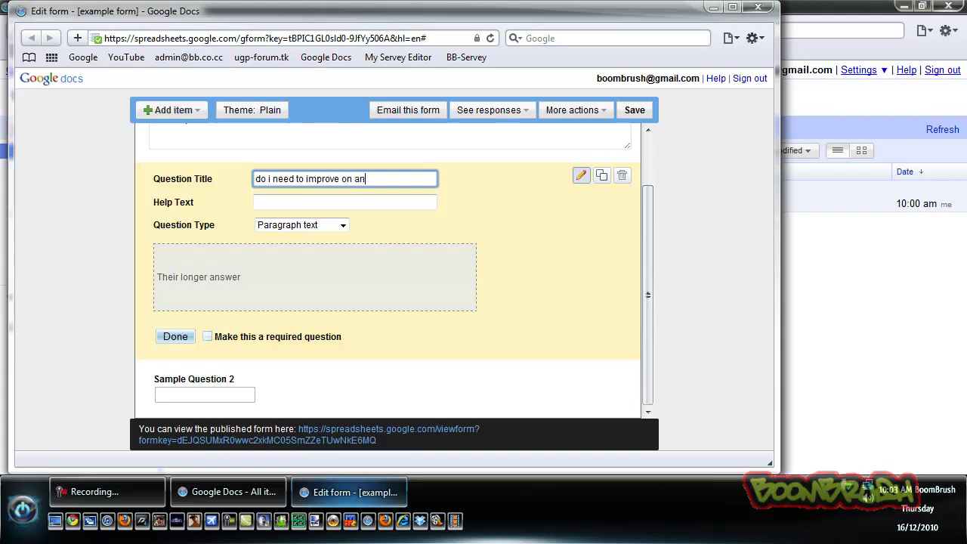
type("ything?")
key("Tab")
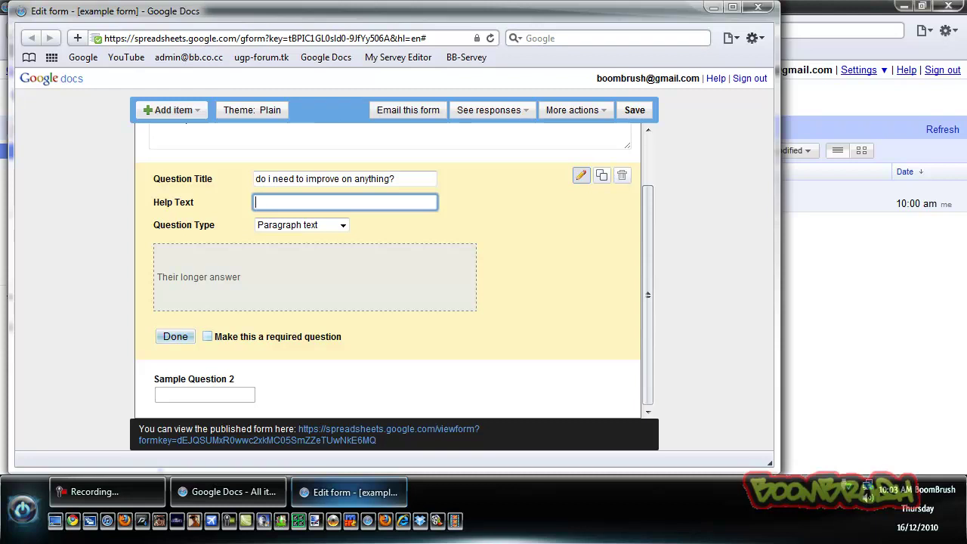
- Make the improvement question required and finish editing it
left_click(207, 337)
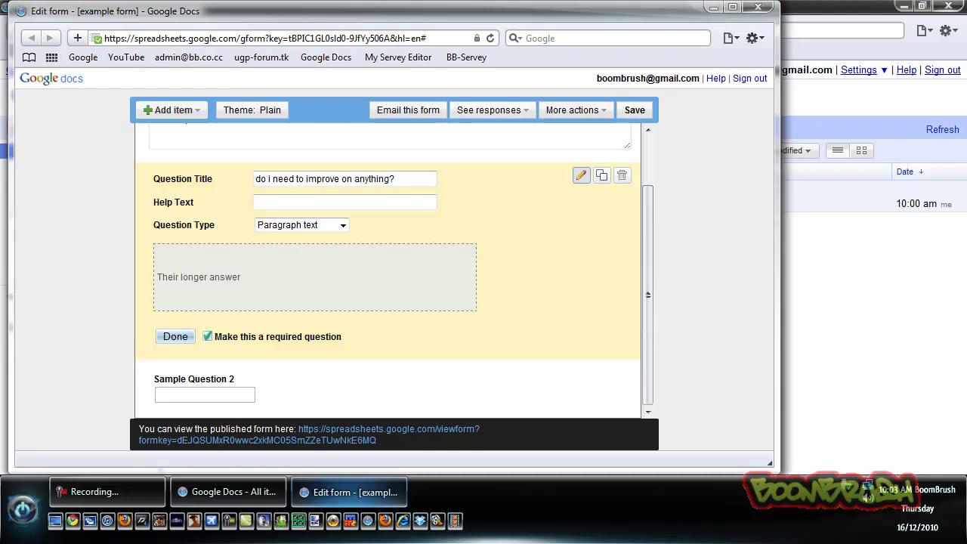
scroll(388, 272, "up", 2)
scroll(175, 378, "down", 2)
left_click(175, 336)
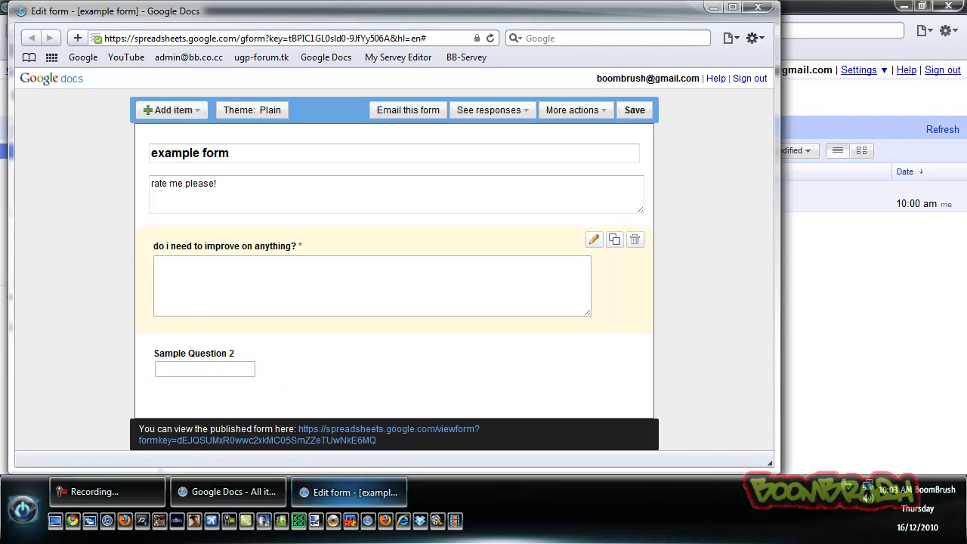
- Edit the improvement question to be optional with the help text "if not, skip this", and finish editing it
left_click(594, 240)
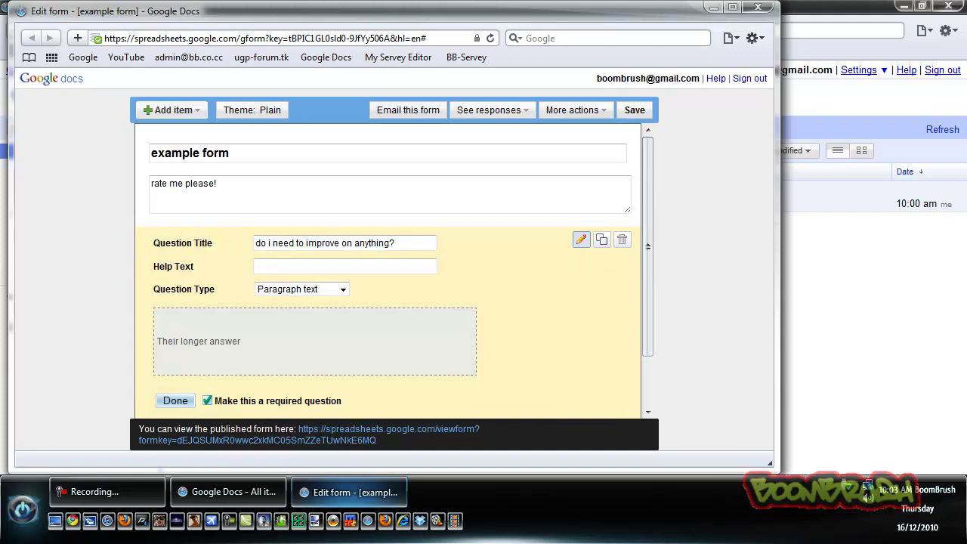
left_click(208, 401)
left_click(405, 243)
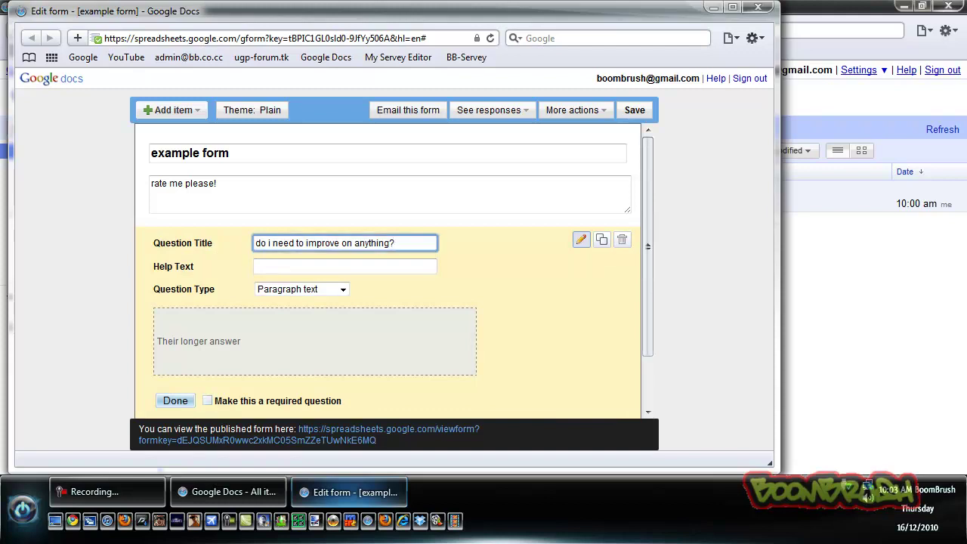
left_click(345, 266)
type("lol")
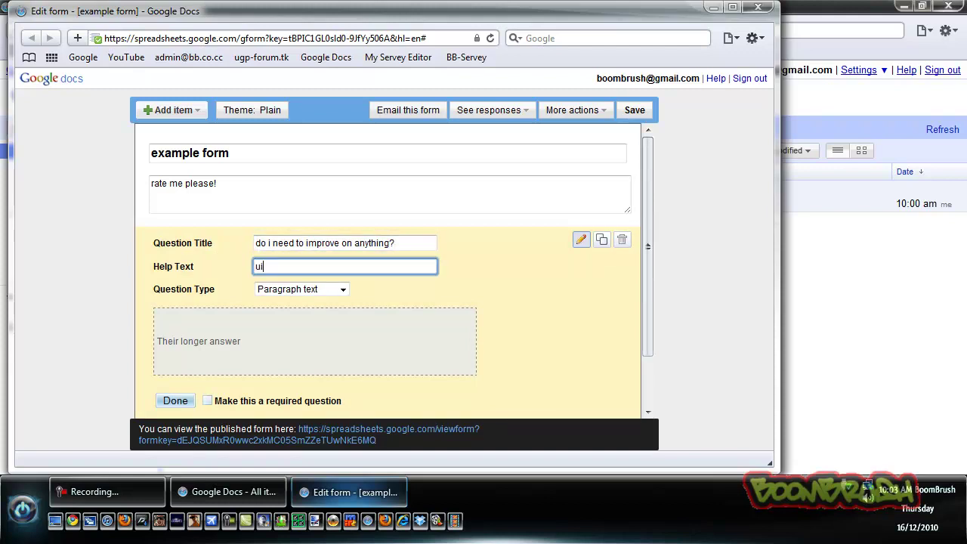
key("BackSpace")
key("BackSpace")
key("BackSpace")
type("if not, skip this")
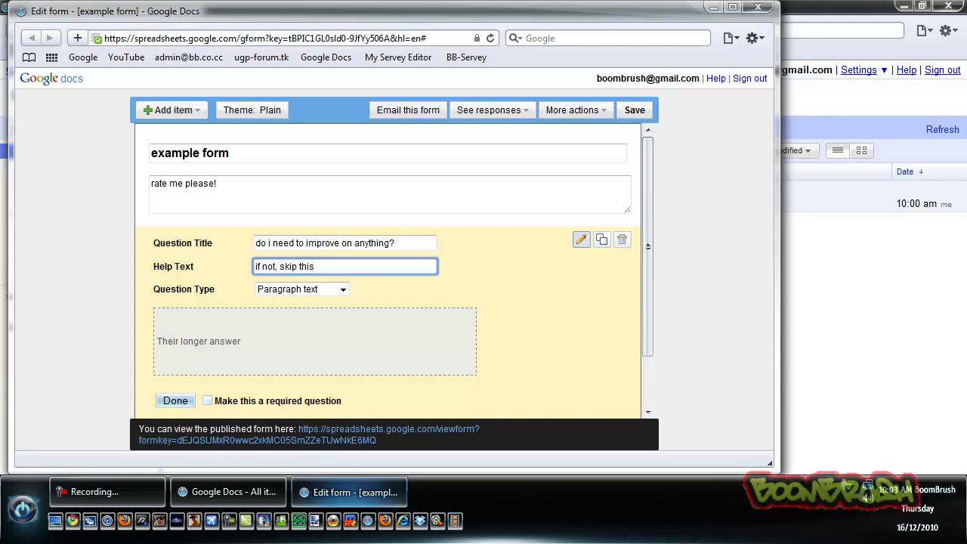
scroll(388, 272, "down", 2)
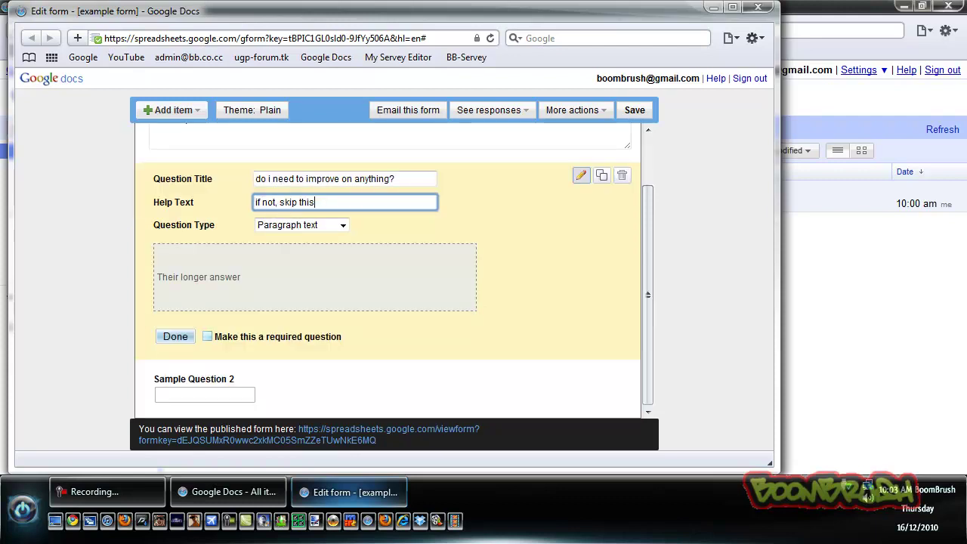
left_click(175, 336)
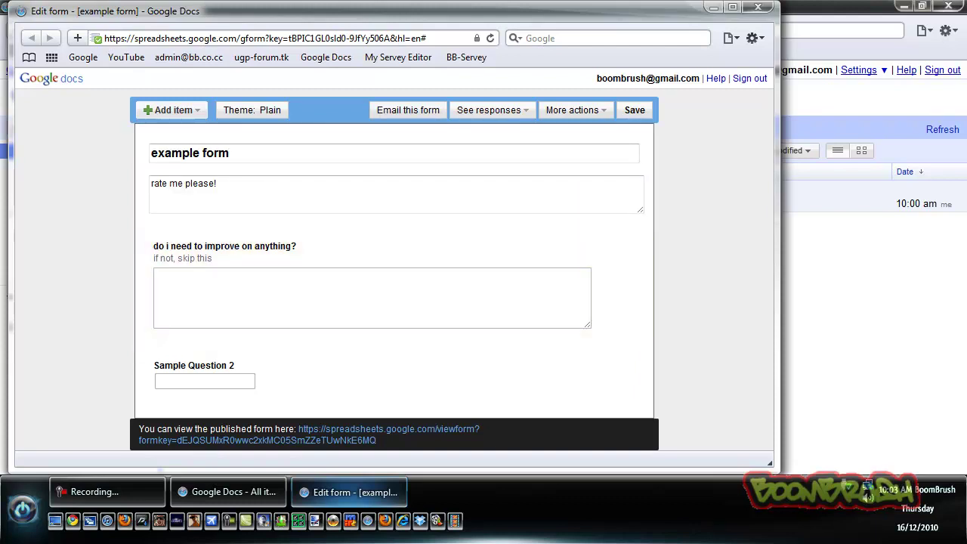
- Open Sample Question 2 for editing and title it "your youtube username"
mouse_move(423, 376)
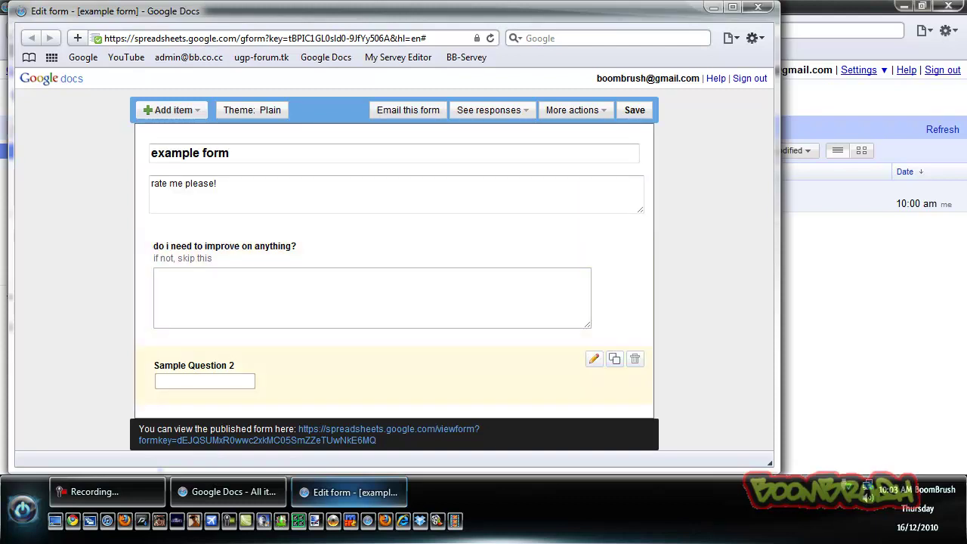
left_click(594, 359)
left_click_drag(355, 363, 255, 362)
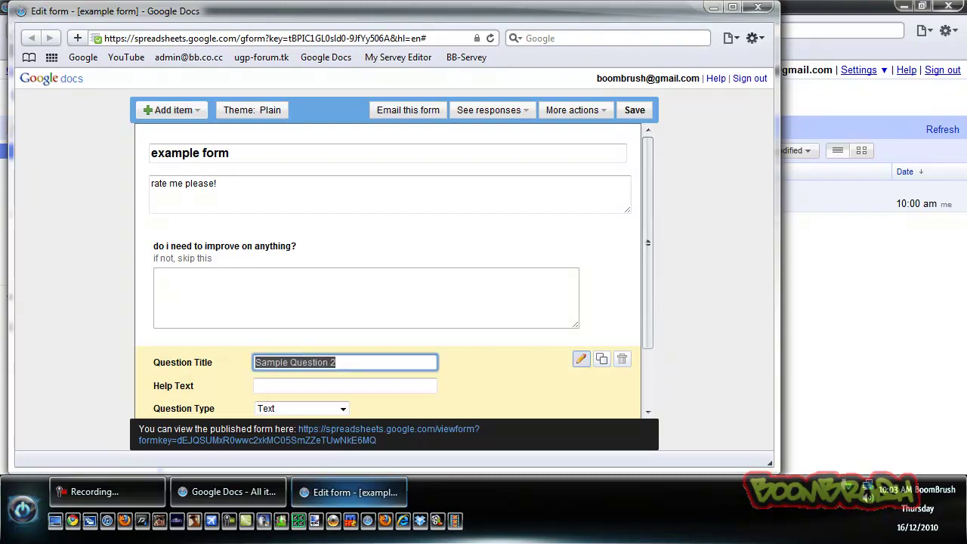
type("your u")
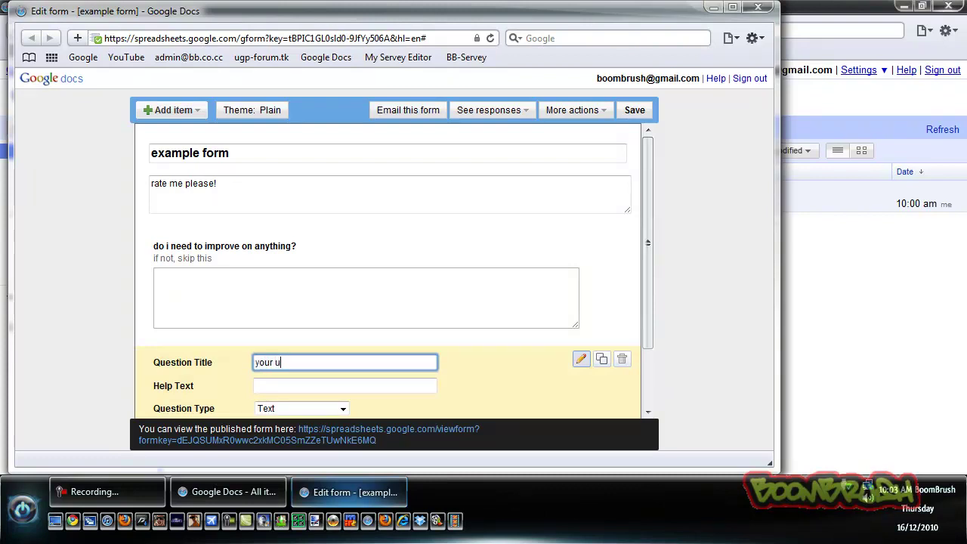
type("s")
key("BackSpace")
key("BackSpace")
type("utube username")
- Make the YouTube username question required and finish editing it
left_click_drag(648, 244, 648, 300)
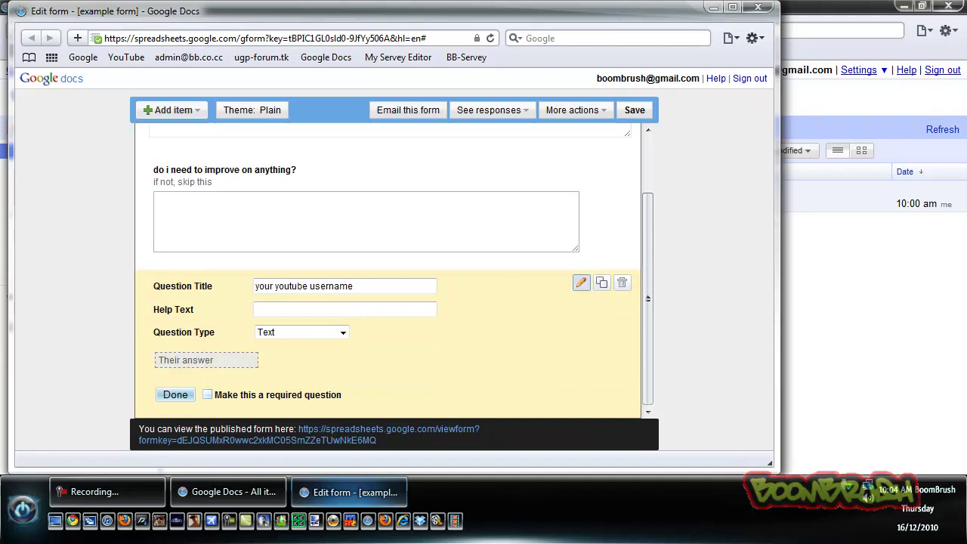
left_click(207, 395)
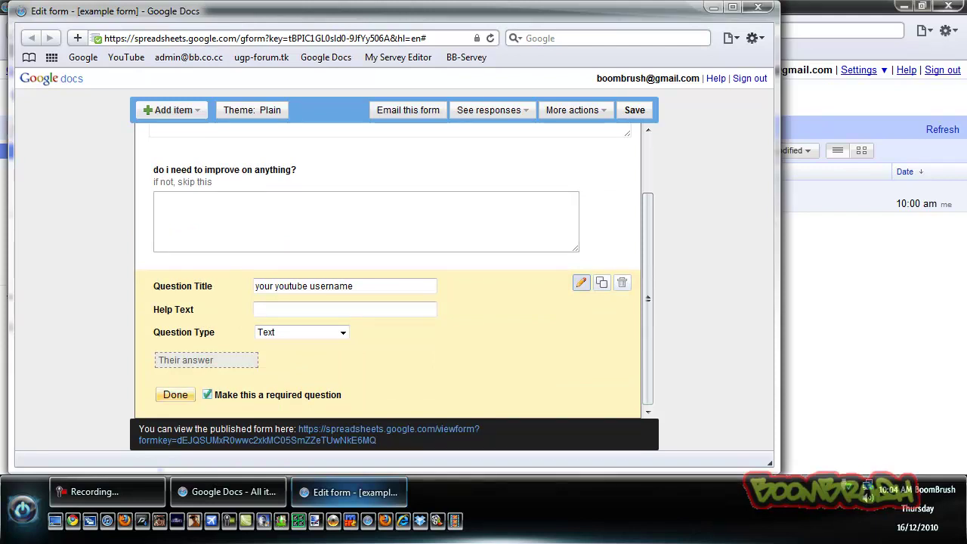
left_click(175, 395)
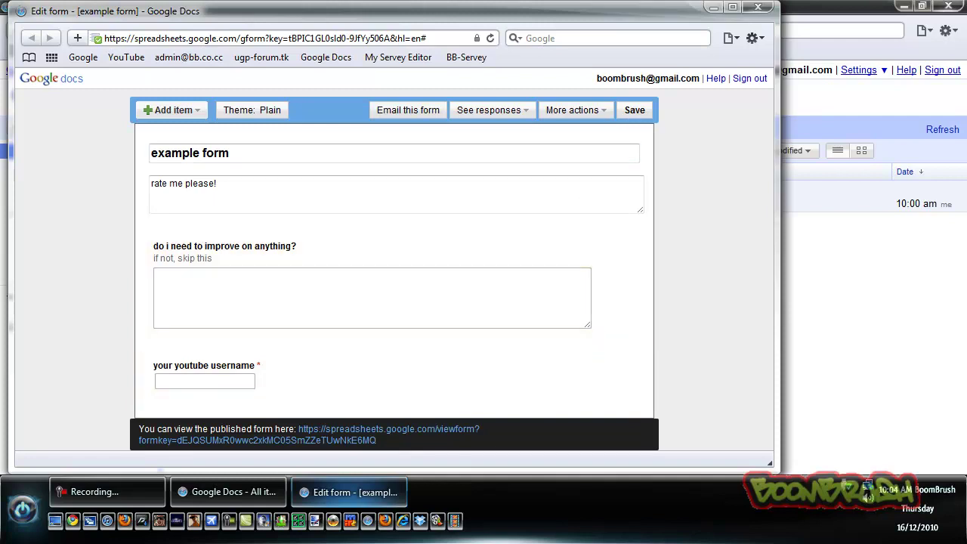
- Add a page break after the YouTube username question, title the new page "page 2", and finish editing it
left_click(173, 110)
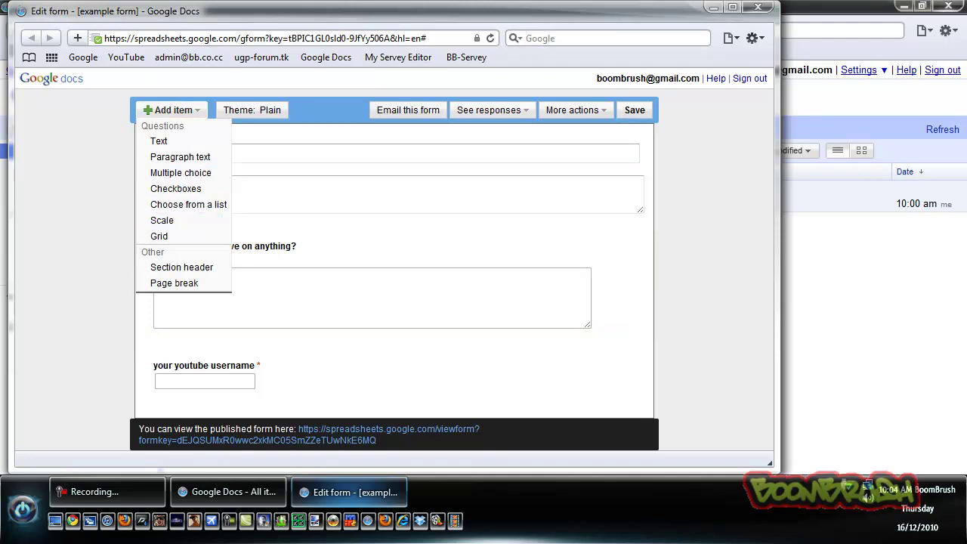
left_click(174, 283)
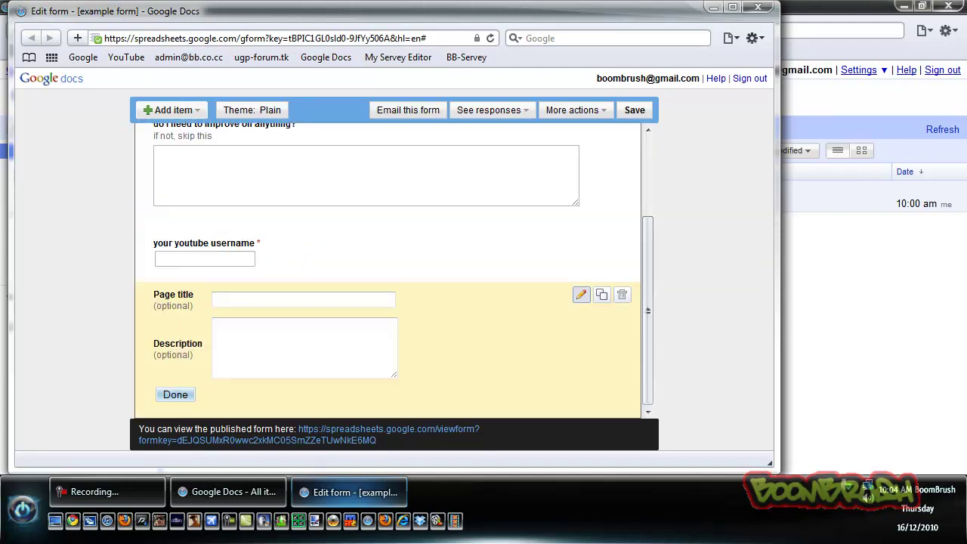
left_click(304, 299)
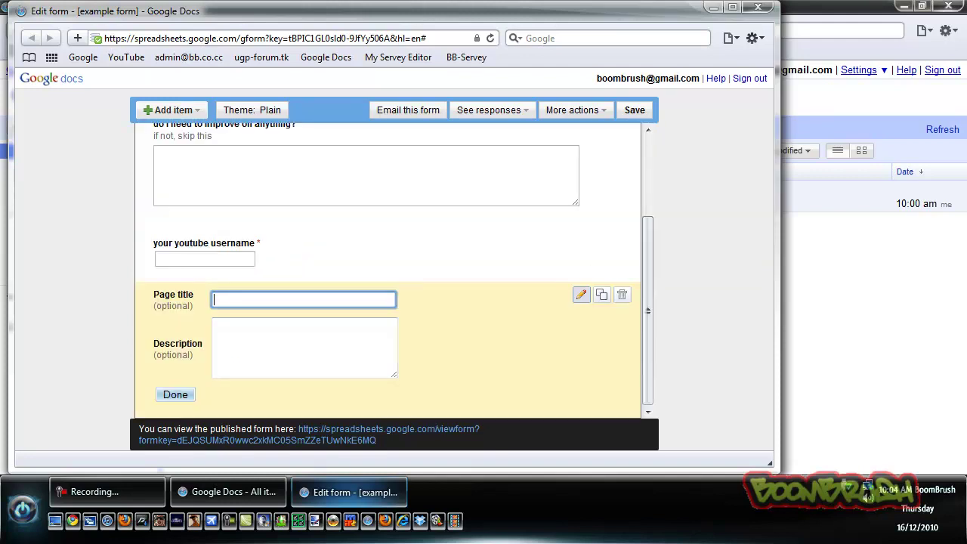
type("page 2")
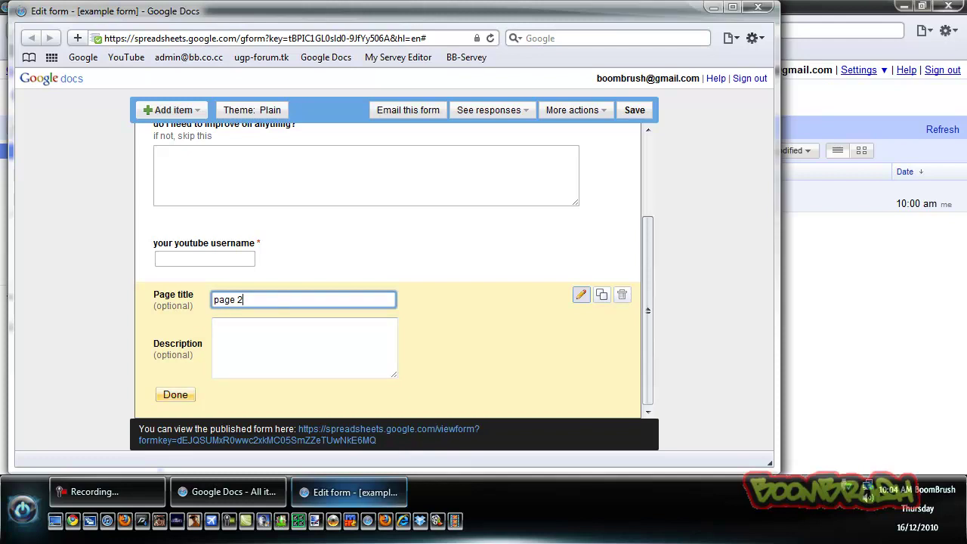
left_click(175, 395)
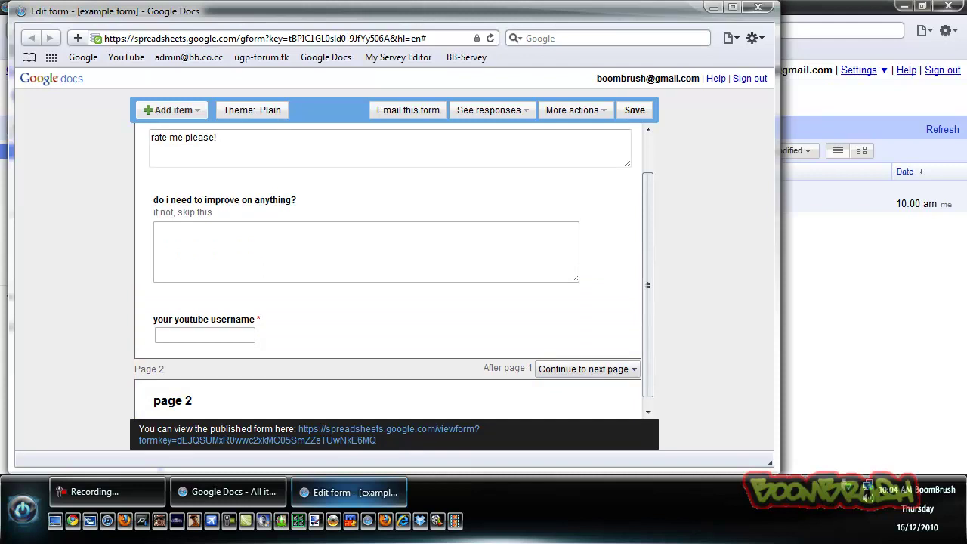
- Add a multiple choice question on page 2 with the title "rame me now"
left_click(173, 110)
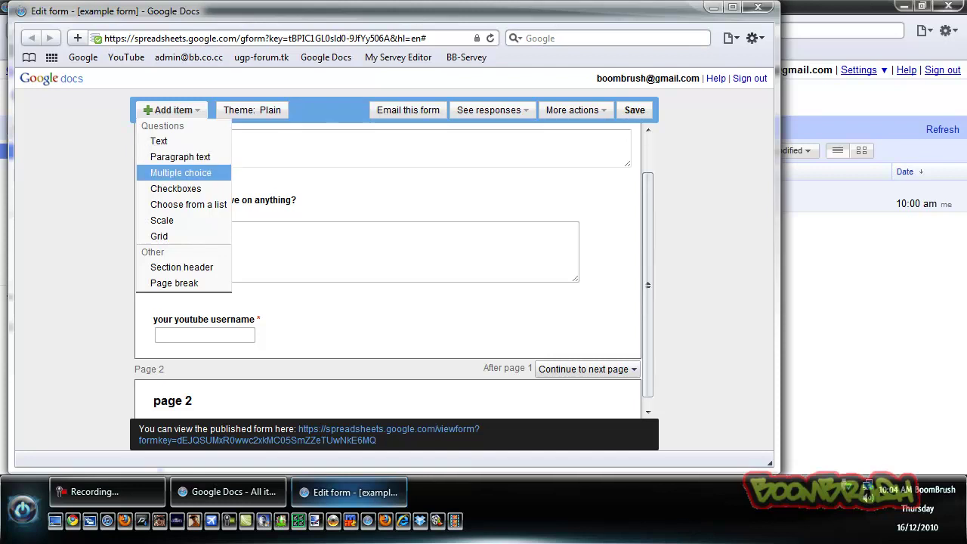
left_click(181, 172)
left_click(345, 261)
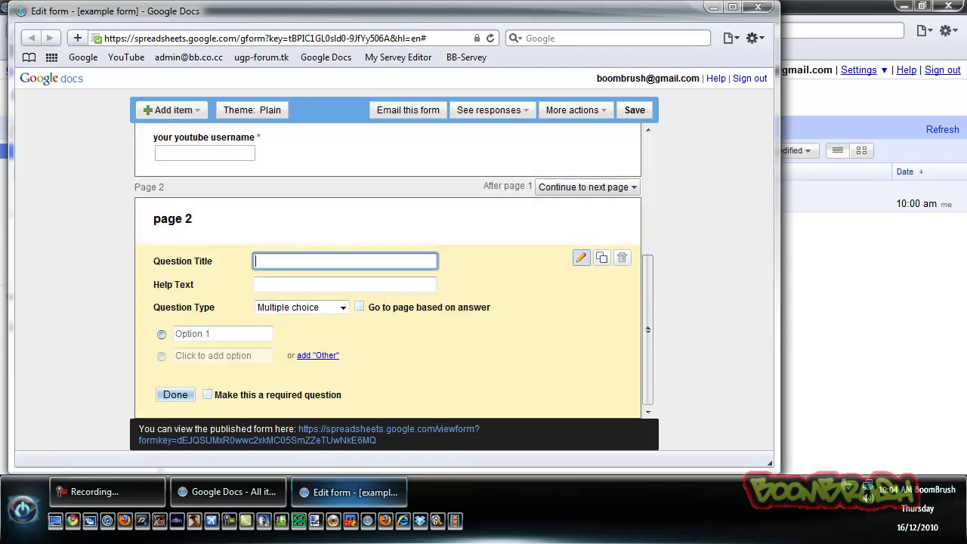
type("rame me now")
- Enter the answer options 1/5, 2/5, 3/5, 4/5 and 5/5 for the multiple choice question
left_click(223, 333)
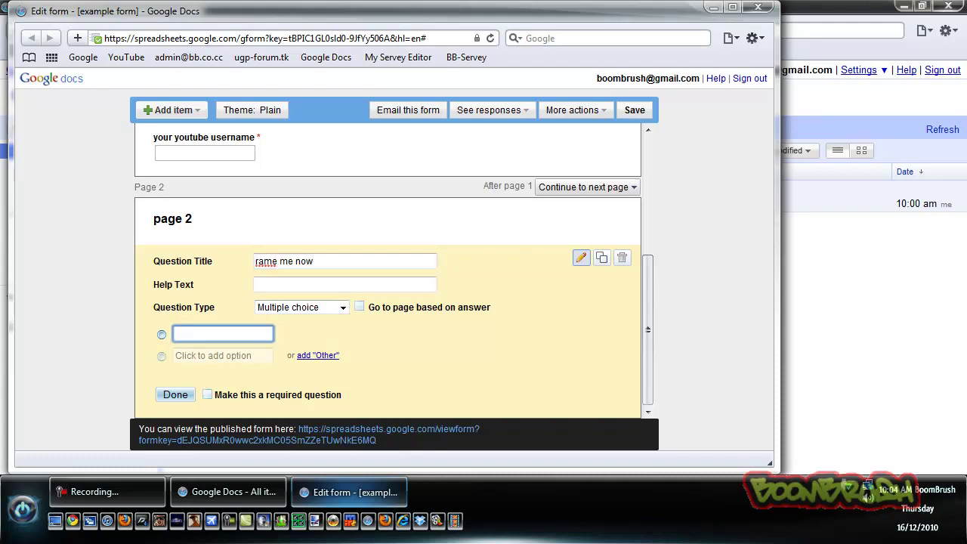
type("1/5")
key("Return")
type("2/5")
key("Return")
type("3/4")
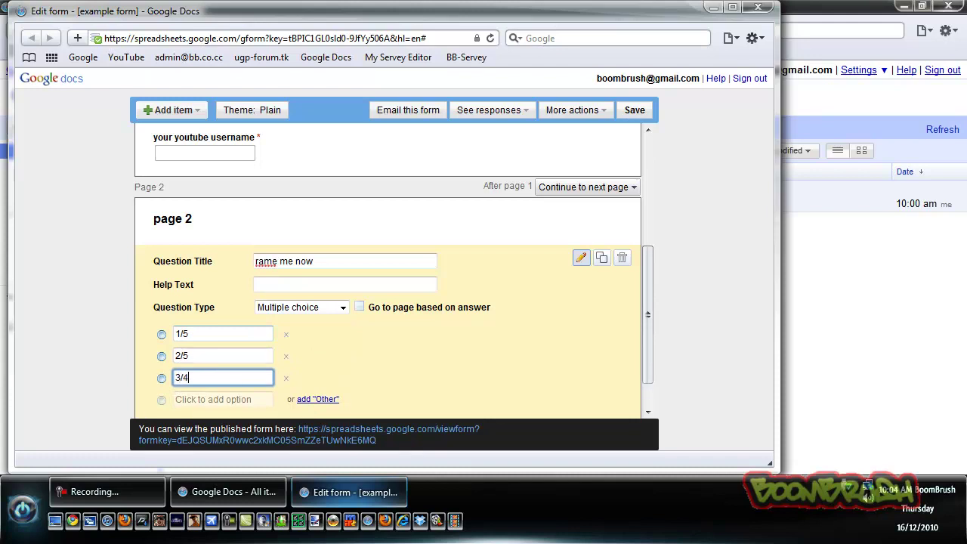
key("BackSpace")
type("5")
key("Return")
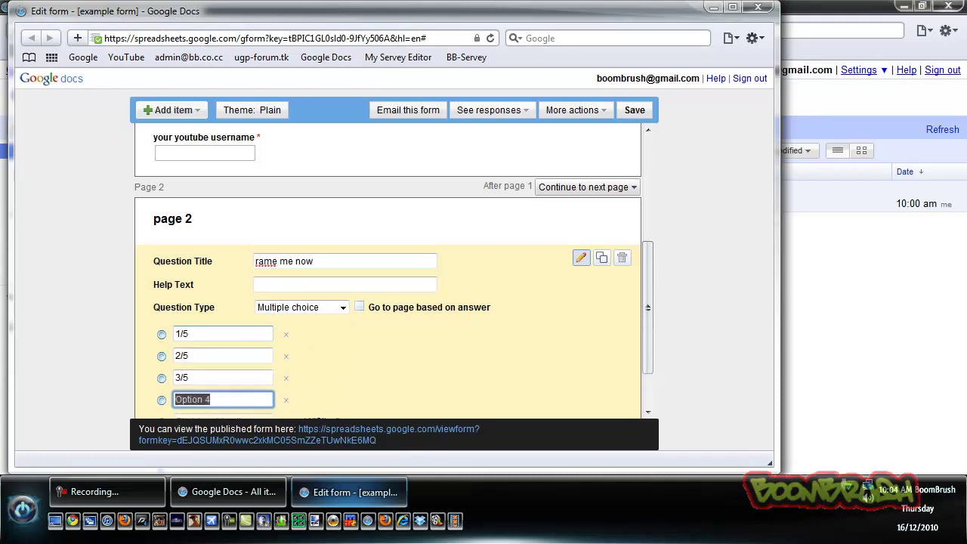
type("4/5")
key("Return")
type("5/5")
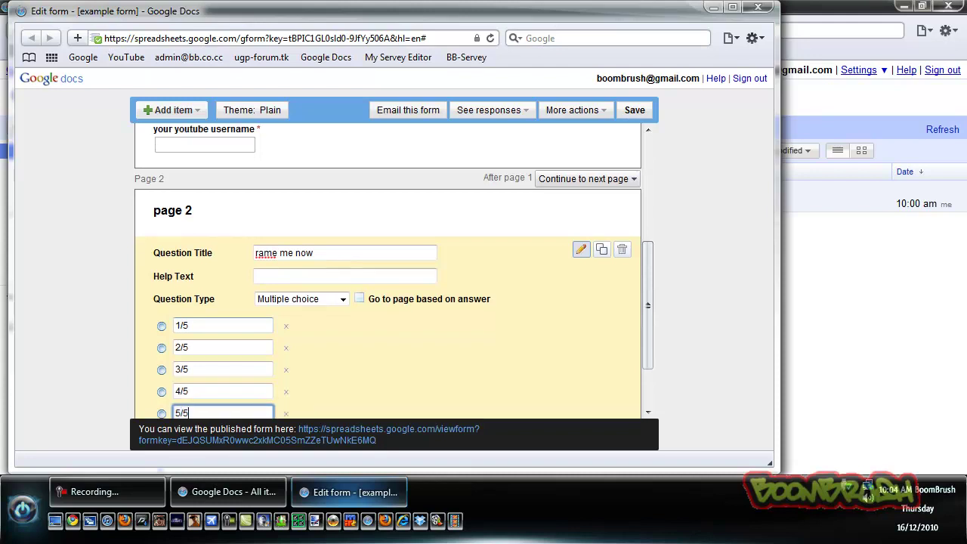
key("Return")
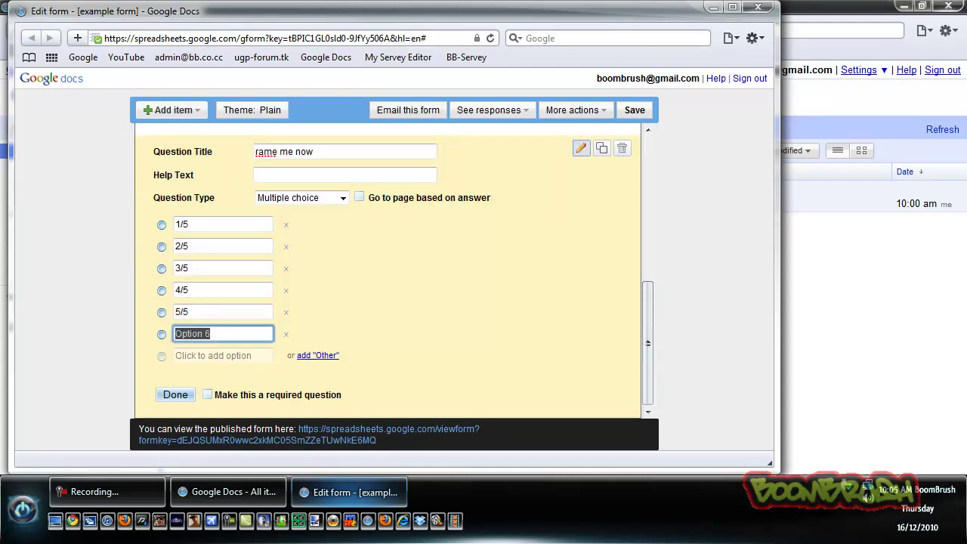
- Select the 5/5 choice, remove the surplus sixth option, and finish editing the rating question
key("Right")
key("shift+Tab")
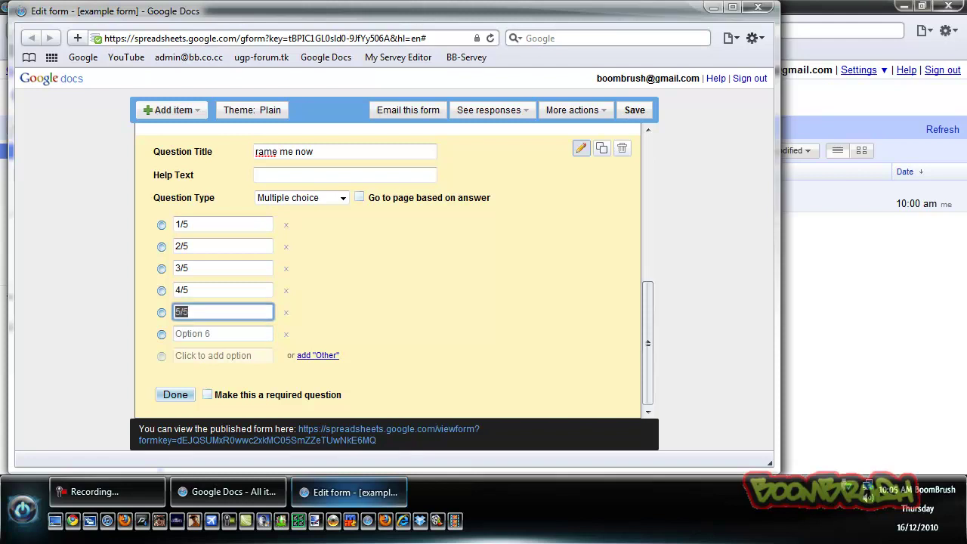
left_click(161, 312)
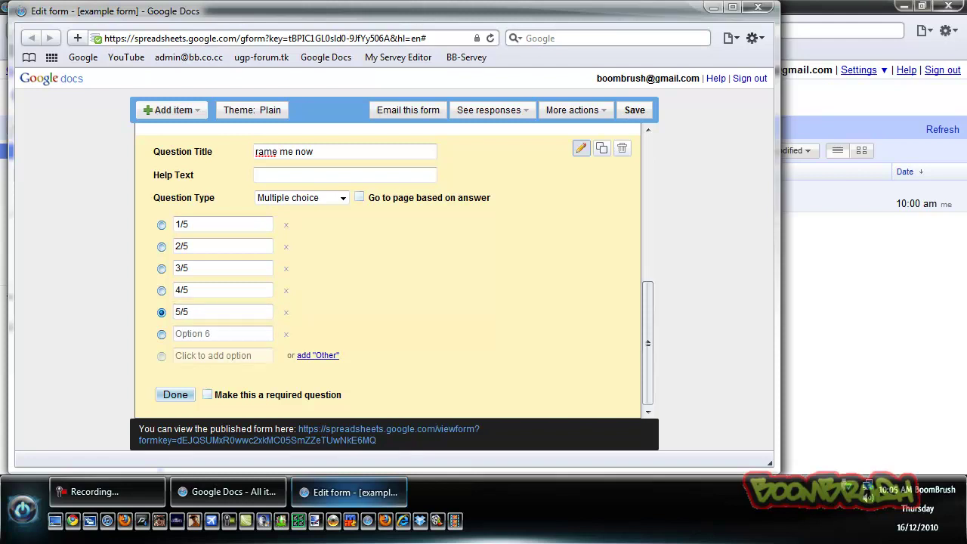
left_click(285, 334)
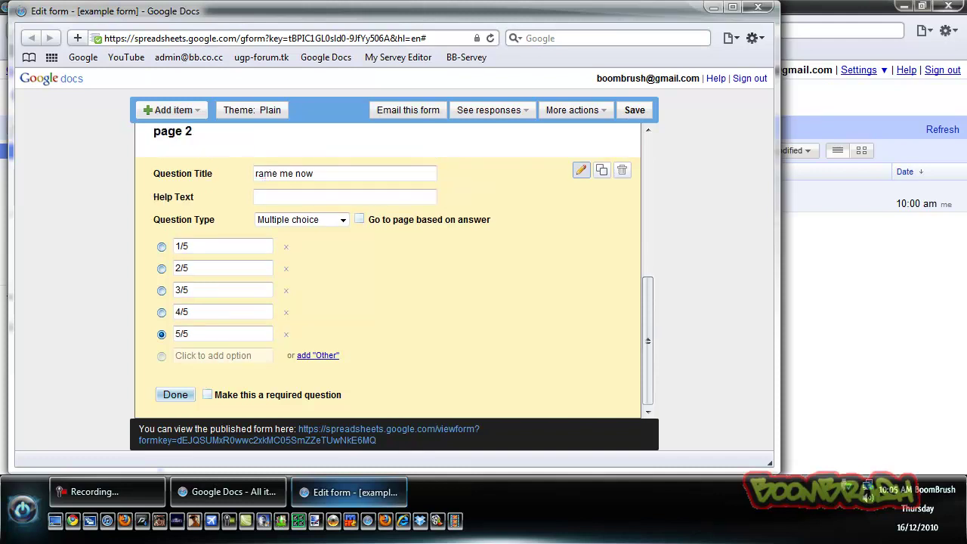
left_click(176, 394)
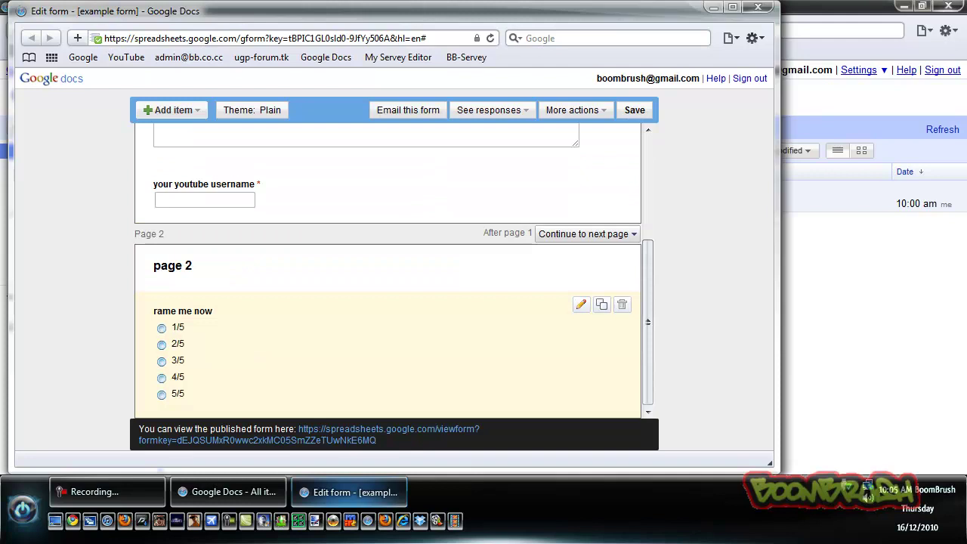
- Reopen the rating question on page 2, make it required, and finish editing it
left_click(581, 305)
scroll(581, 305, "down", 3)
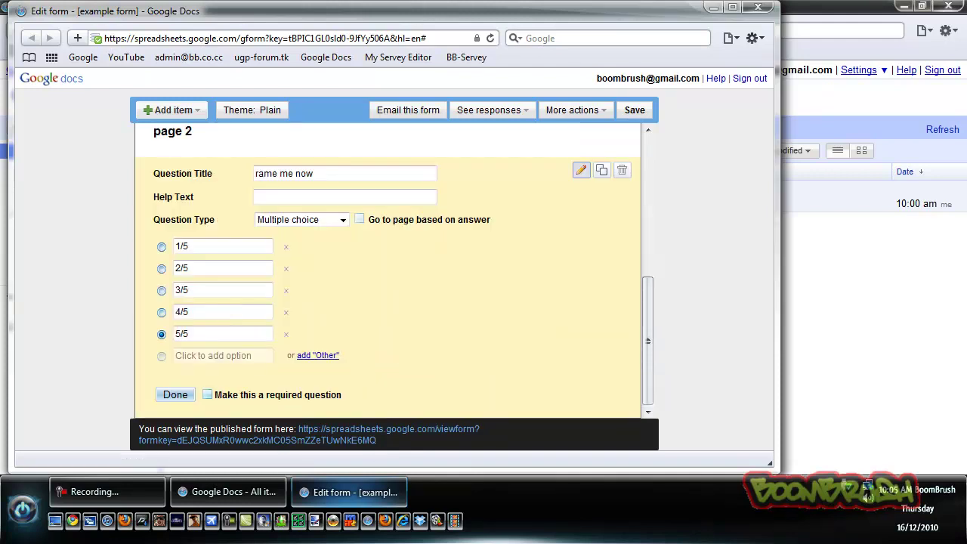
left_click(207, 395)
left_click(176, 394)
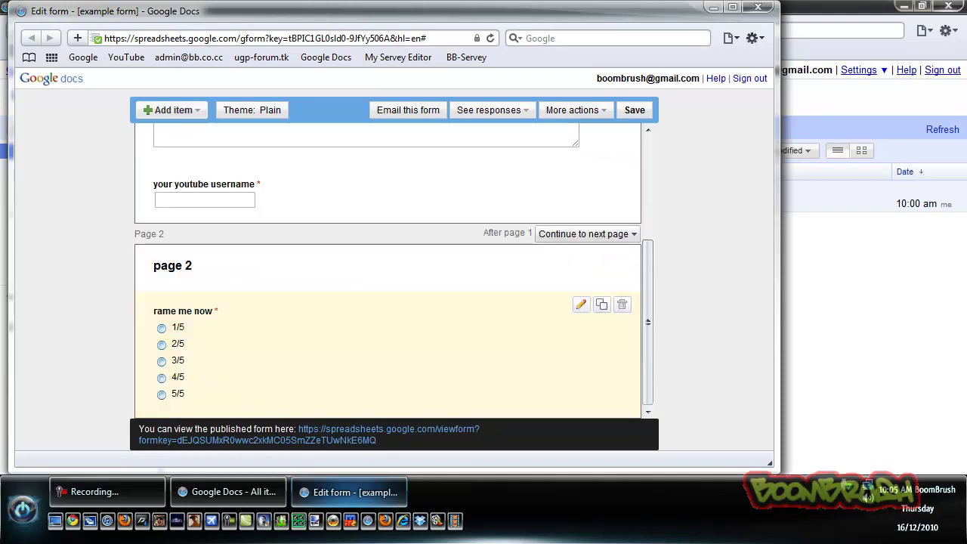
- Review both pages of the form and save it
scroll(388, 272, "up", 5)
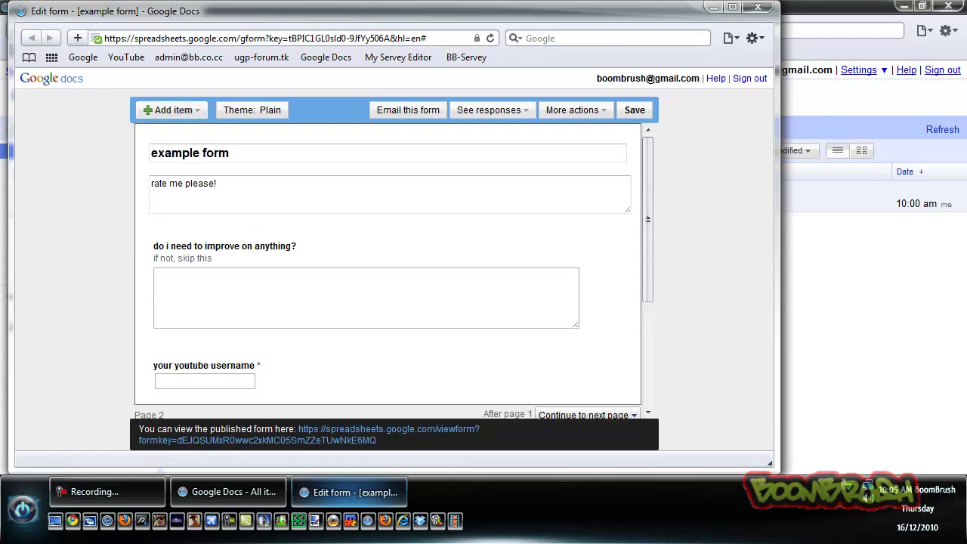
scroll(387, 272, "down", 3)
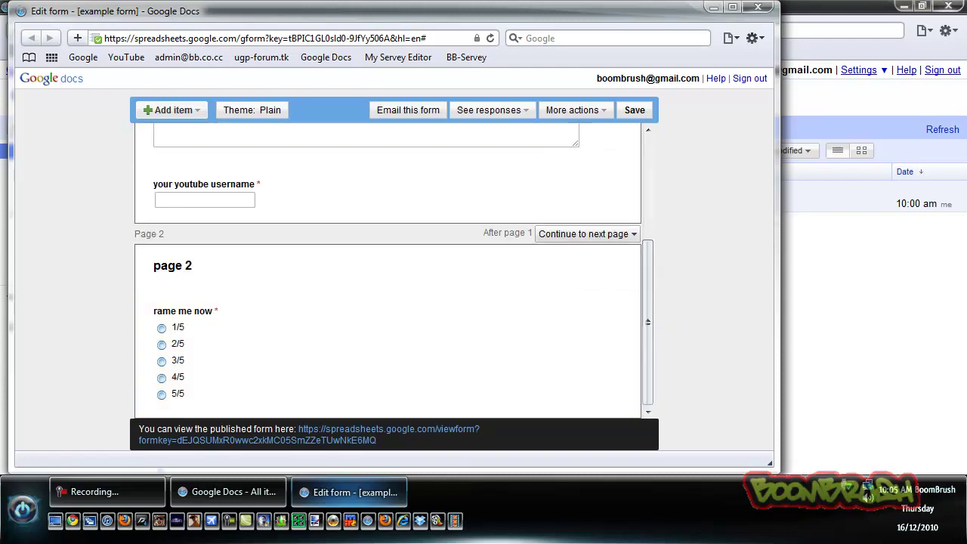
left_click(634, 110)
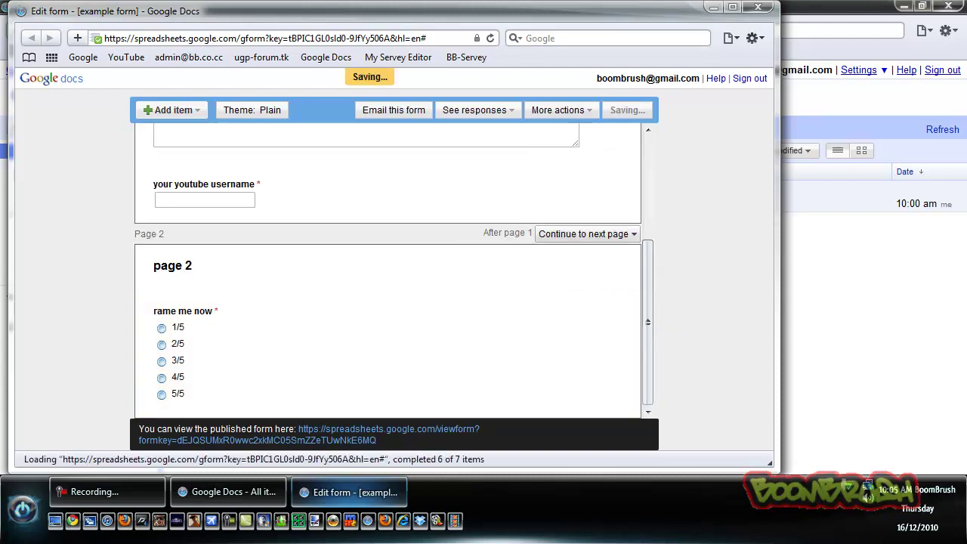
- Browse the first two pages of the form theme gallery
left_click(252, 110)
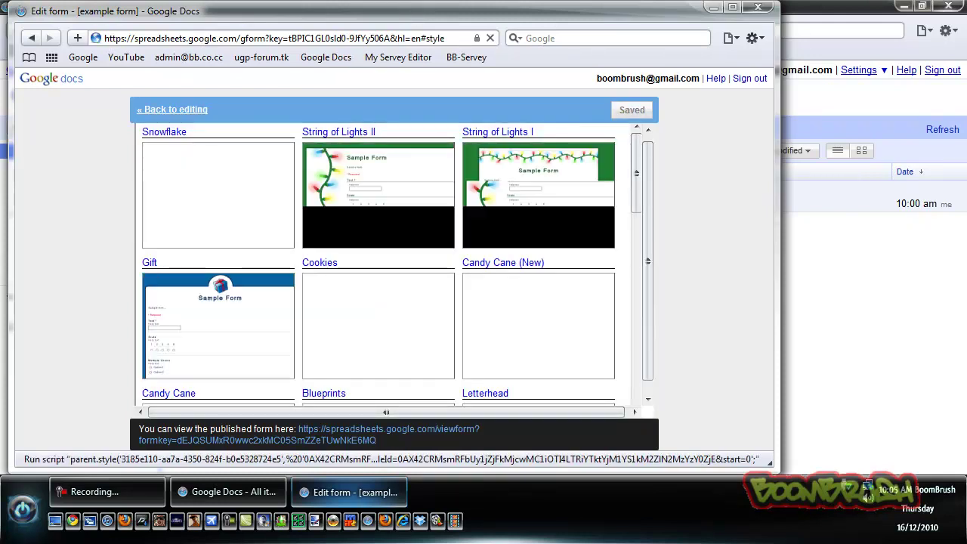
scroll(378, 265, "down", 3)
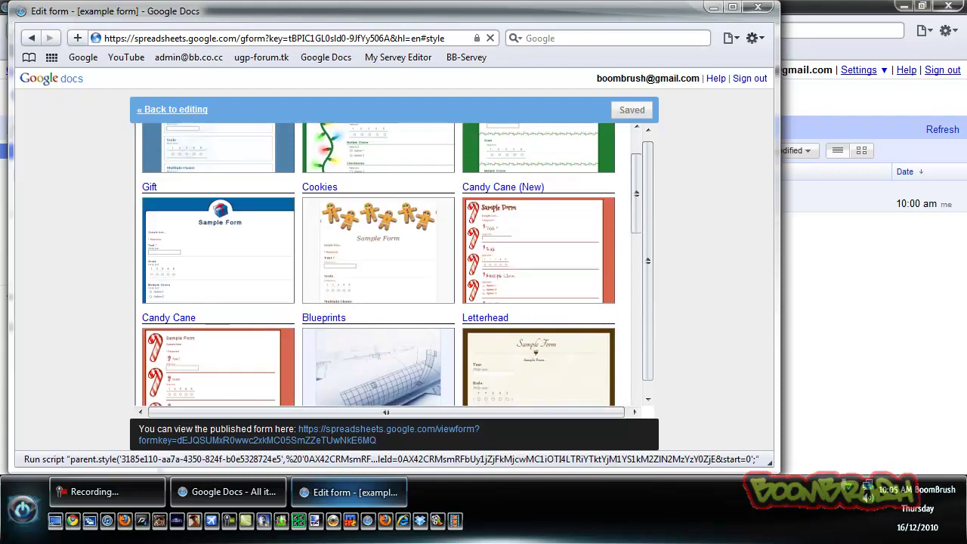
scroll(390, 264, "down", 9)
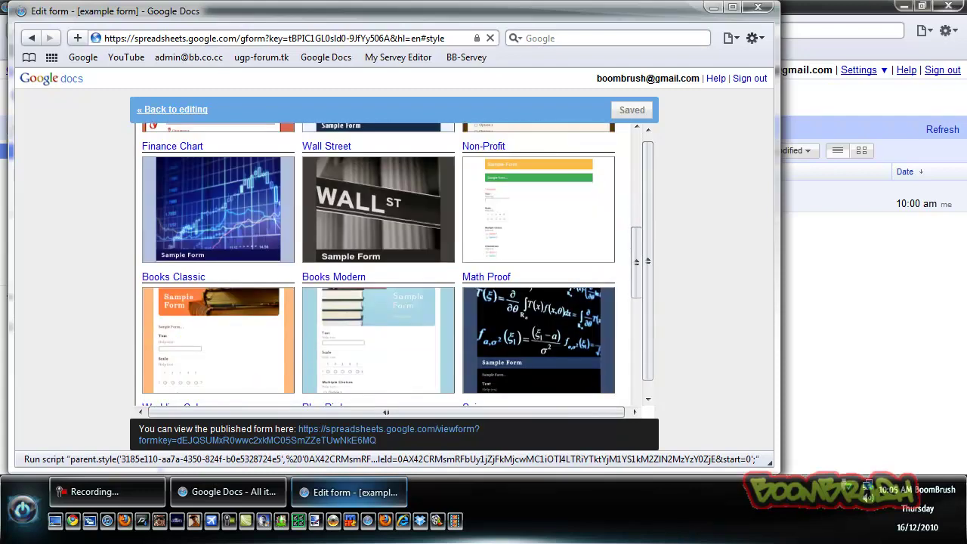
scroll(385, 265, "down", 4)
scroll(386, 265, "up", 2)
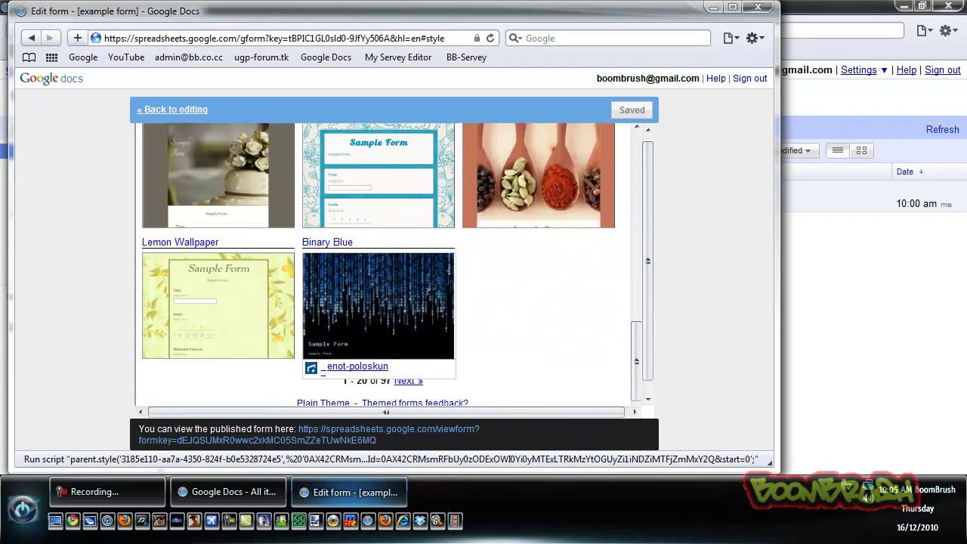
left_click(408, 381)
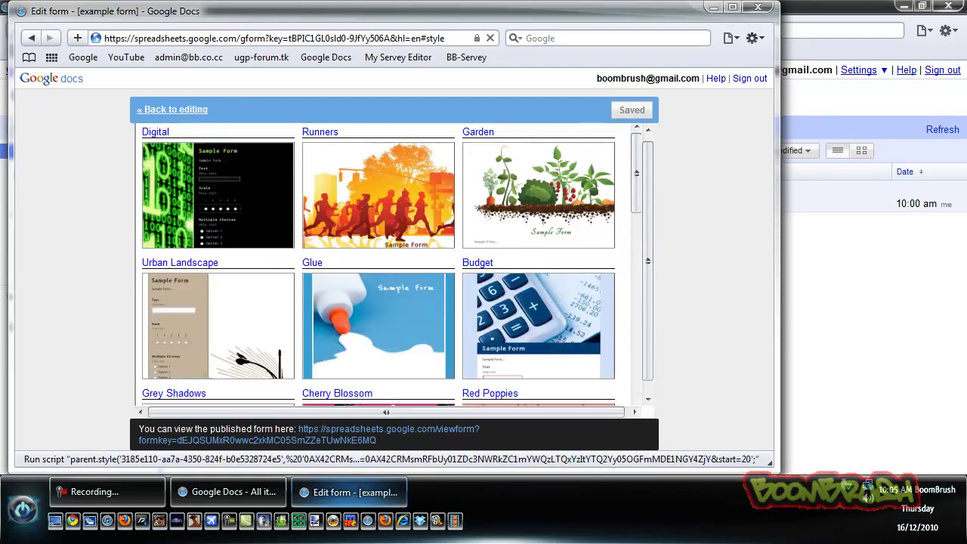
scroll(387, 264, "down", 5)
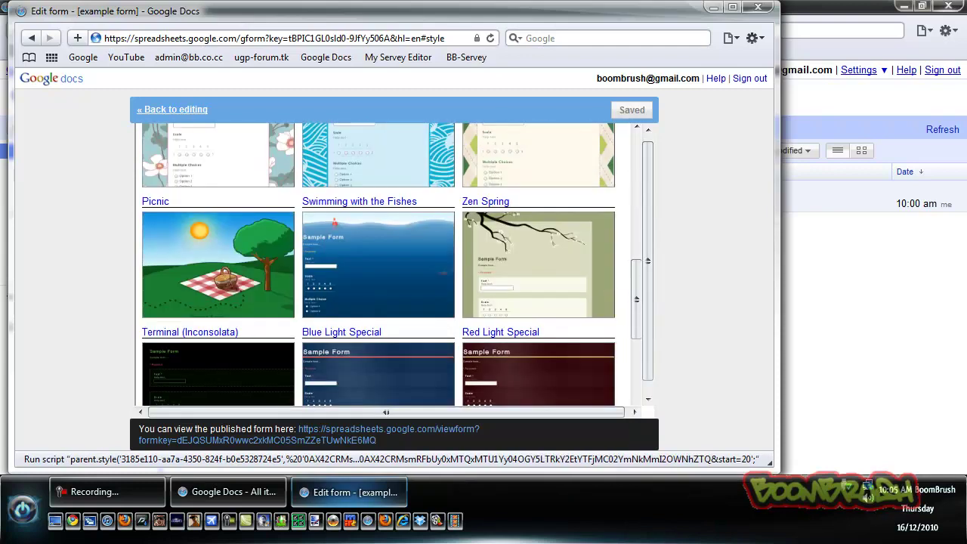
scroll(387, 264, "down", 3)
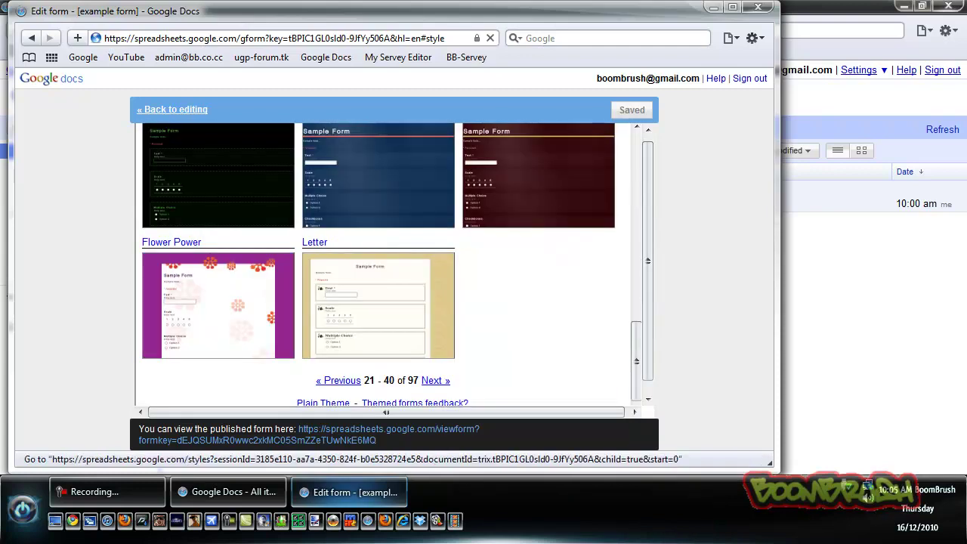
- Return to the first page of themes, preview the form in the Finance Chart theme, and apply it
scroll(387, 264, "down", 4)
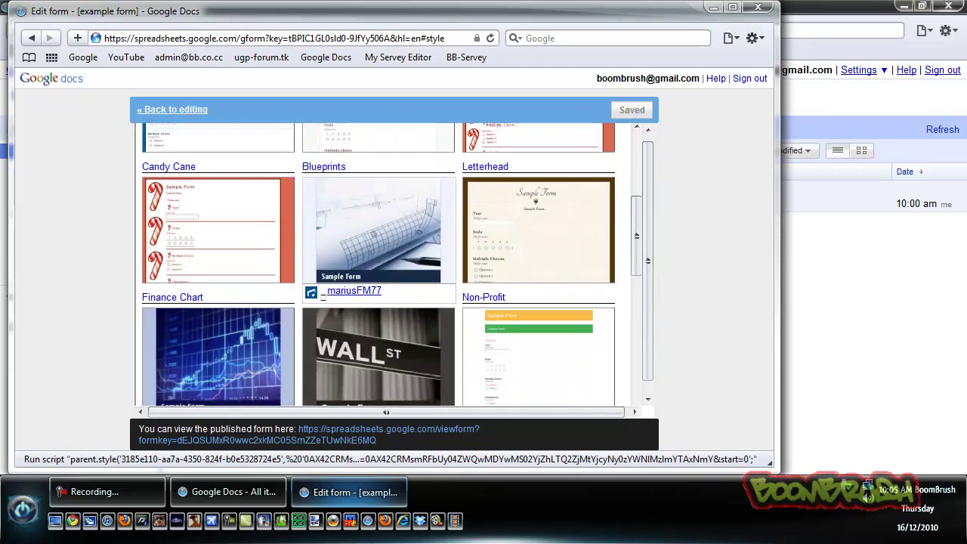
scroll(378, 264, "down", 1)
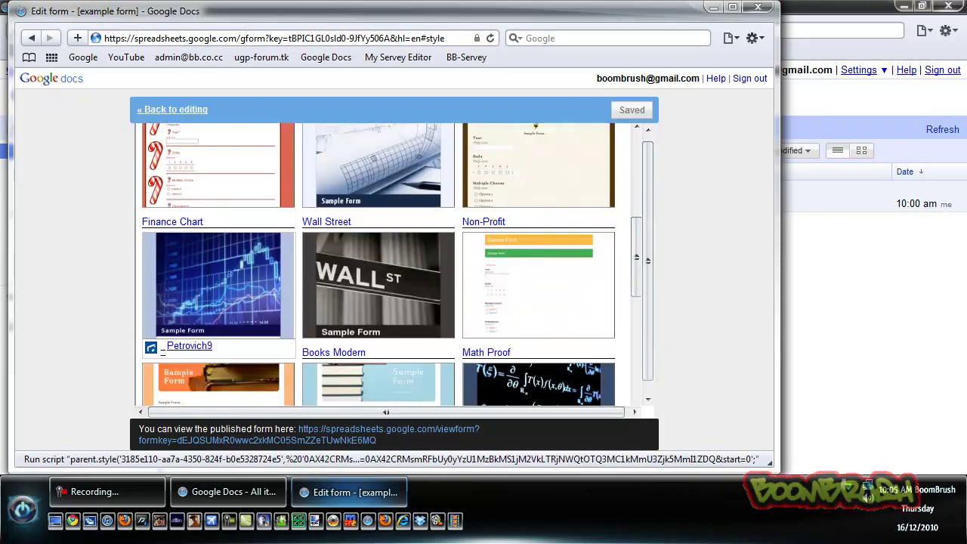
left_click(218, 284)
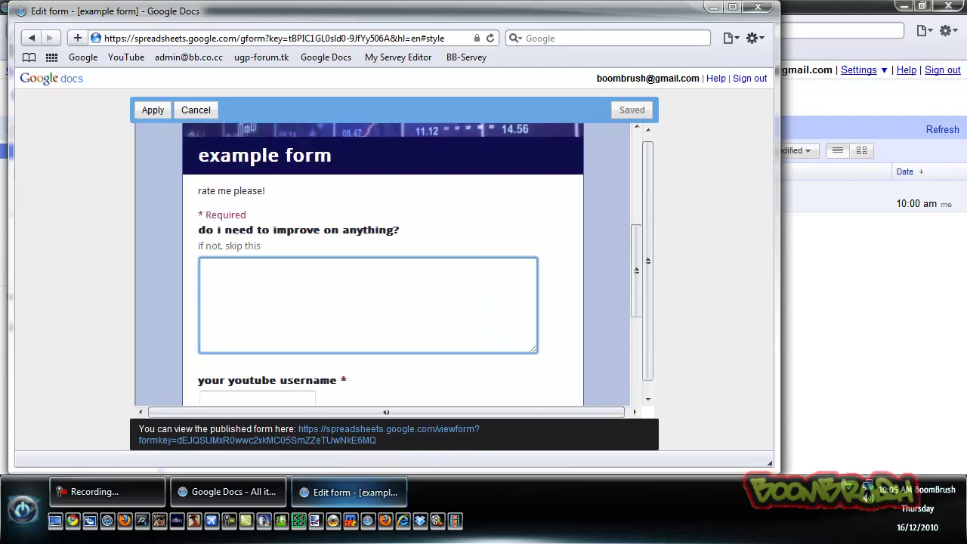
scroll(383, 264, "down", 10)
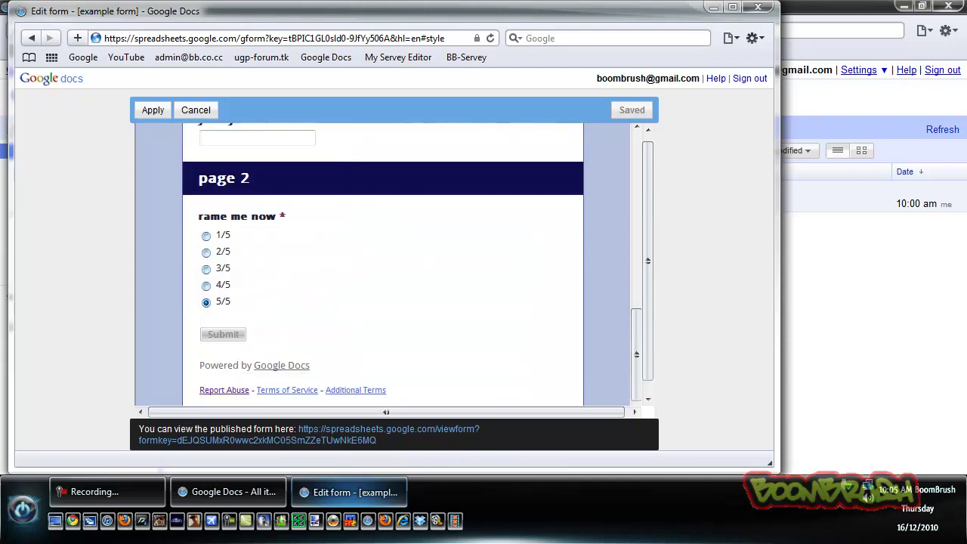
scroll(383, 264, "up", 10)
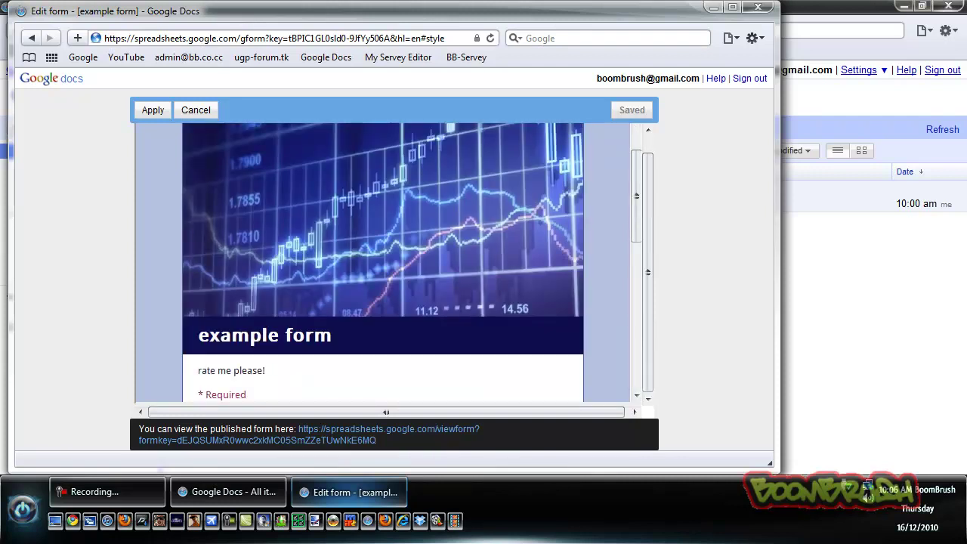
left_click(153, 111)
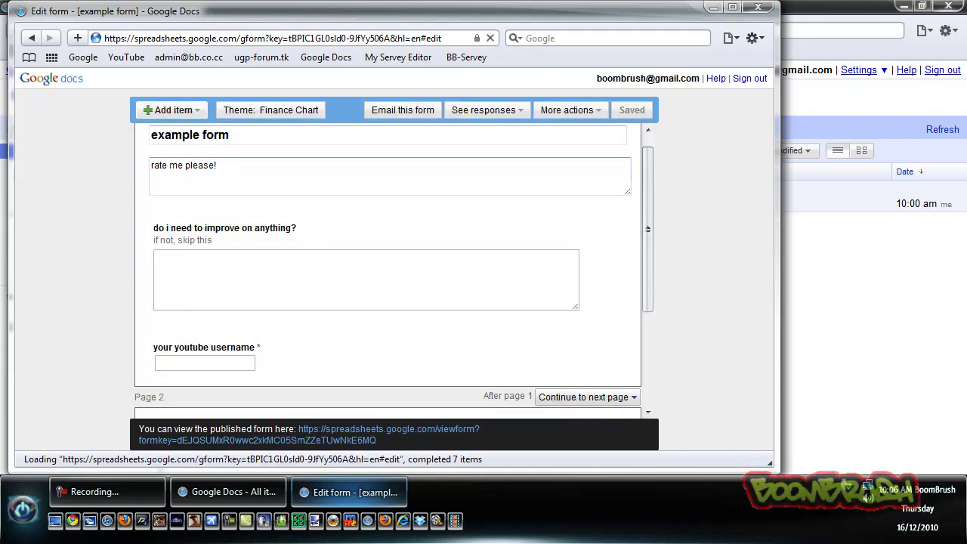
- Open the published version of the example form
left_click(376, 430)
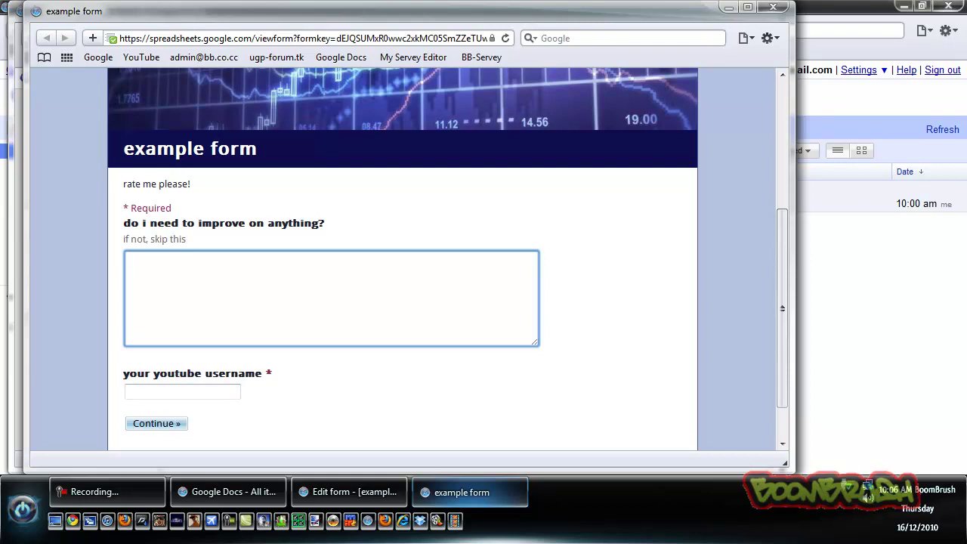
- Close the published form and add a multiple-choice question at the end of page 2 in the form editor
left_click(773, 6)
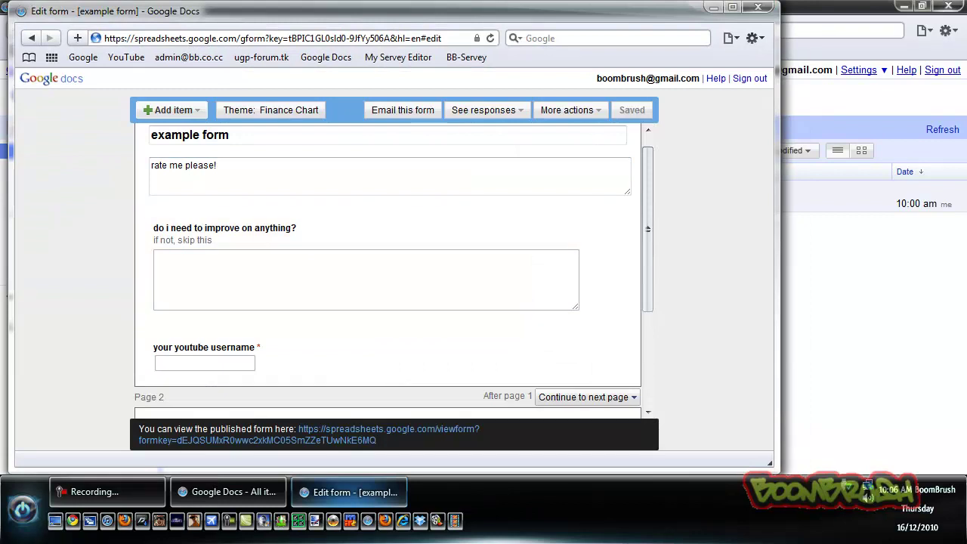
scroll(388, 272, "down", 3)
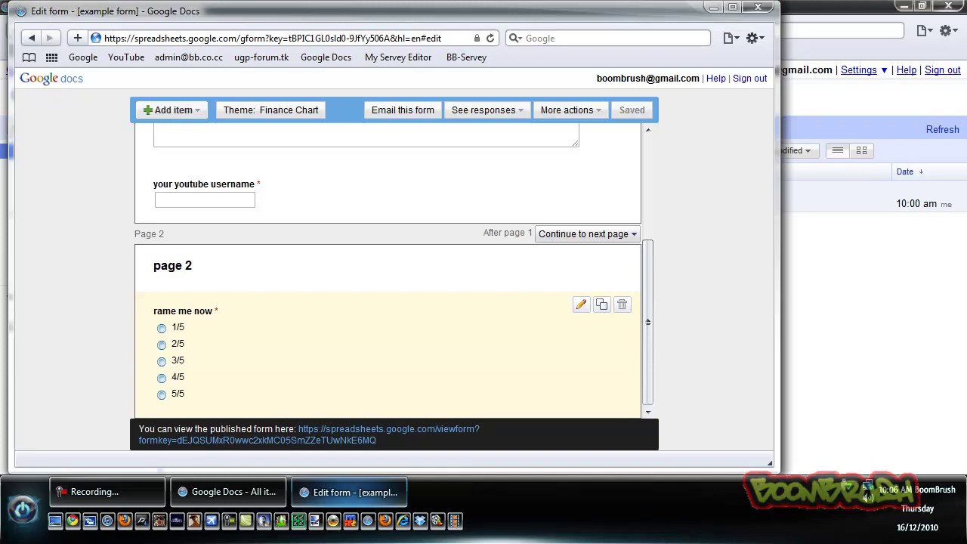
left_click(172, 110)
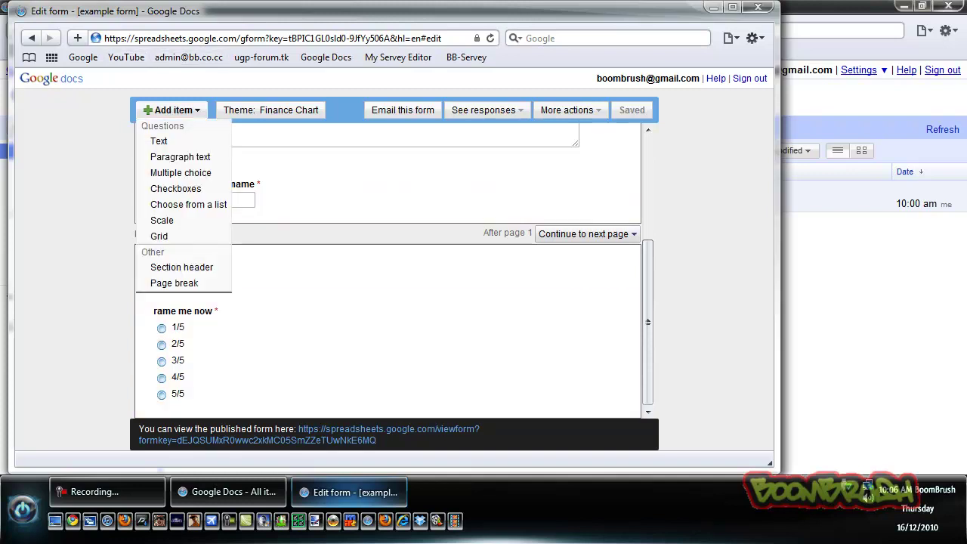
left_click(180, 172)
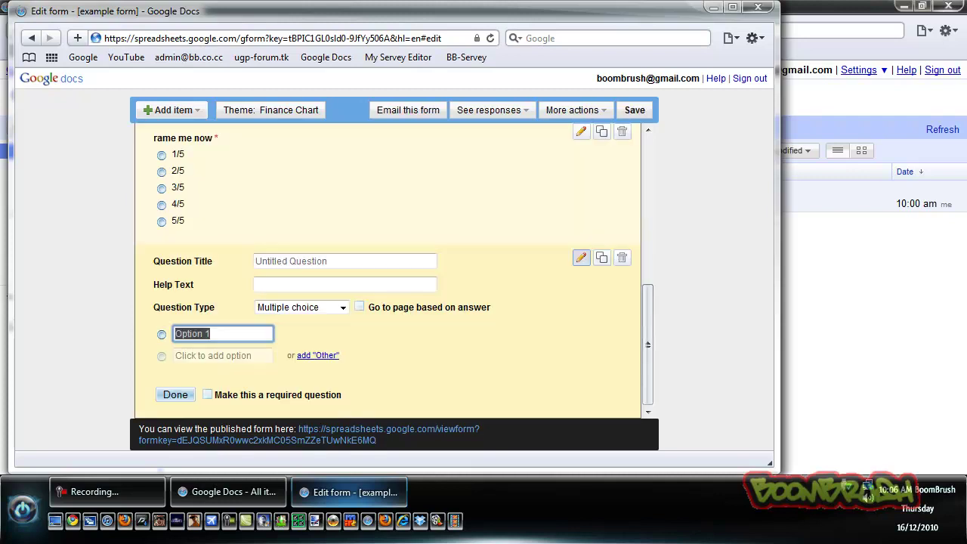
left_click(333, 261)
left_click(223, 335)
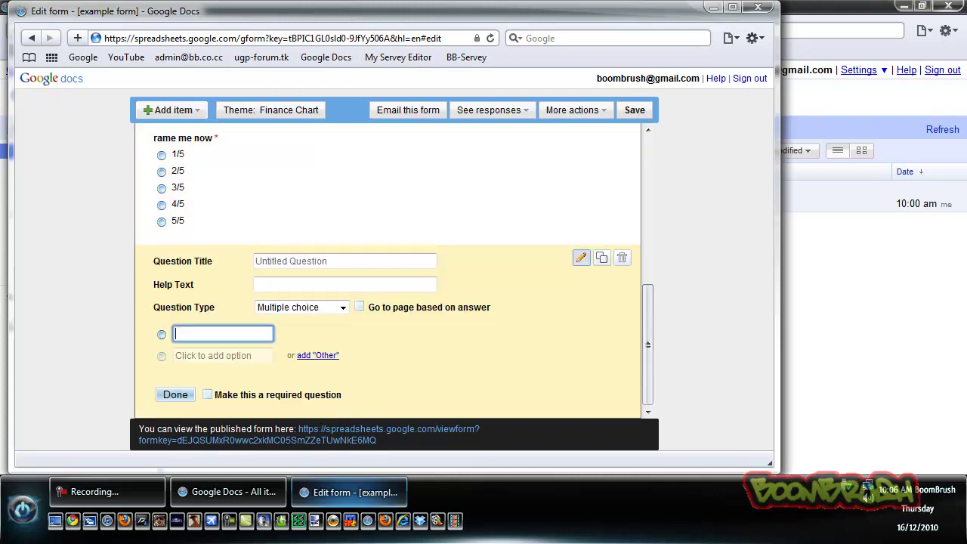
left_click(332, 262)
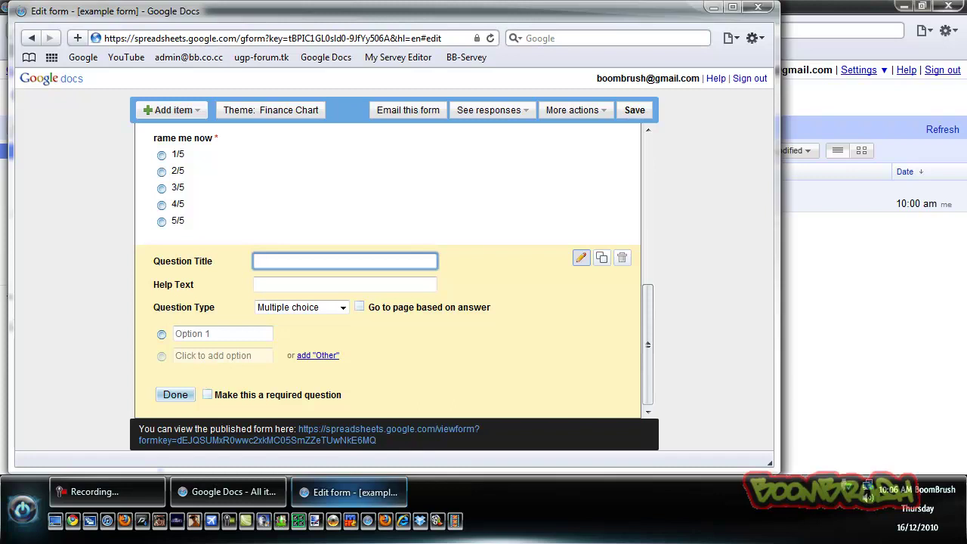
type("do o")
key("BackSpace")
type("you even know me?")
key("BackSpace")
type(", or do you")
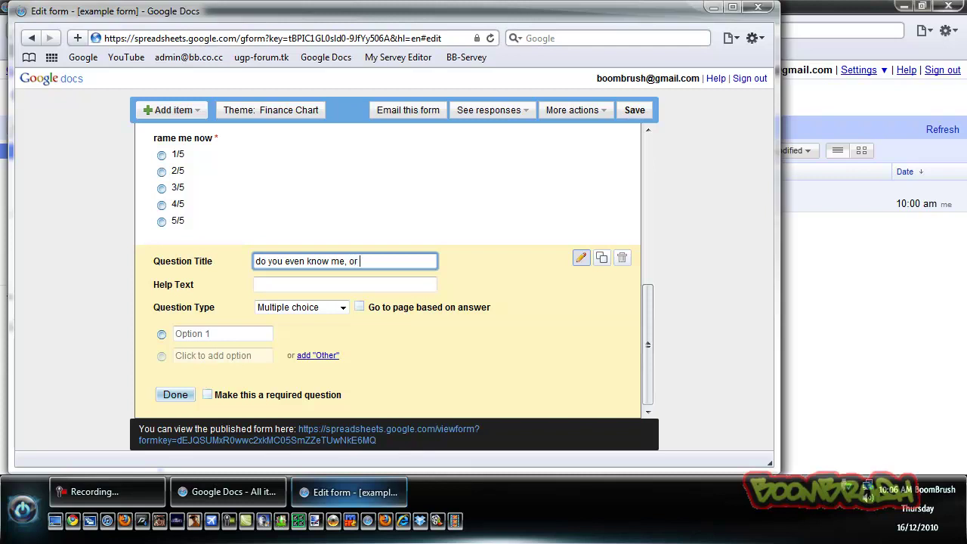
type(" think im a crazy")
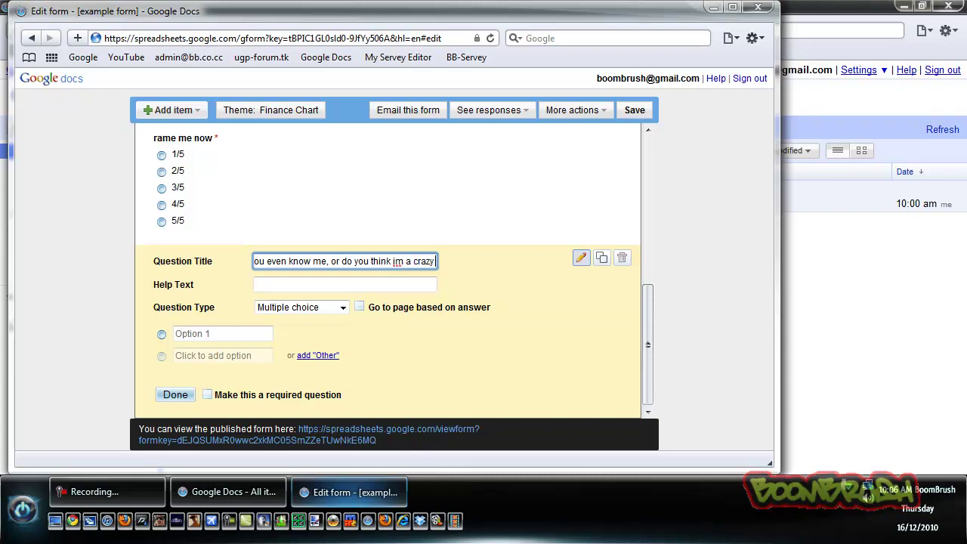
type(" person?")
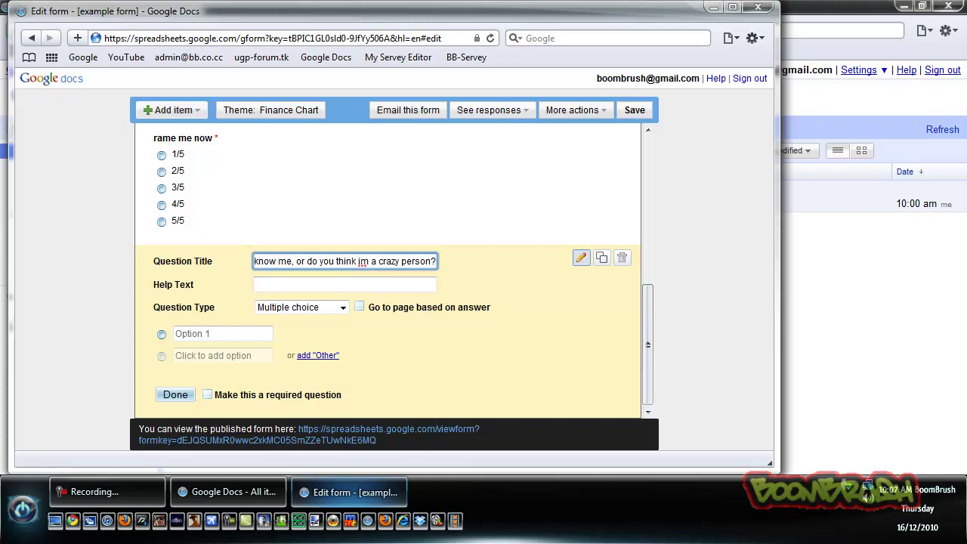
key("ctrl+a")
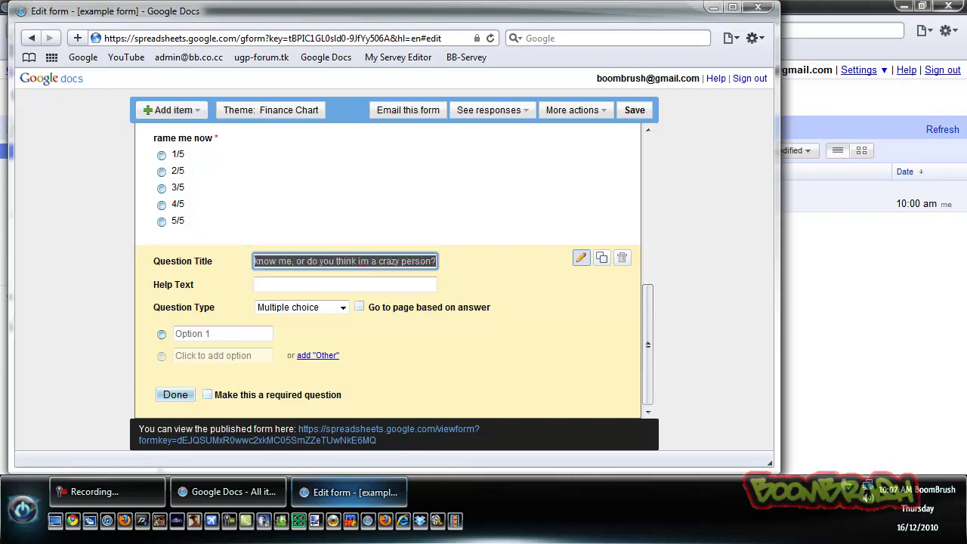
key("BackSpace")
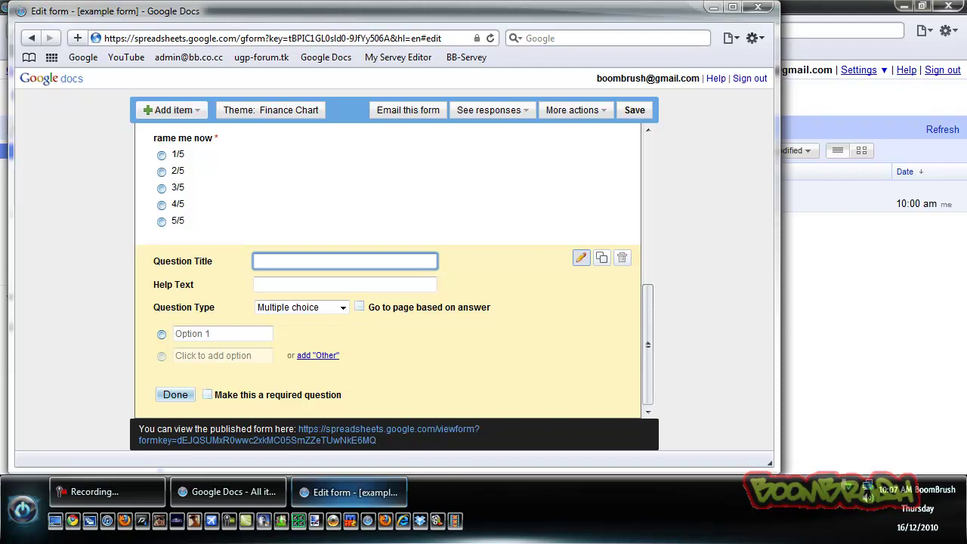
- Title the new multiple-choice question "do you want to buy boombrush shirts?"
type("do you want to buy boom")
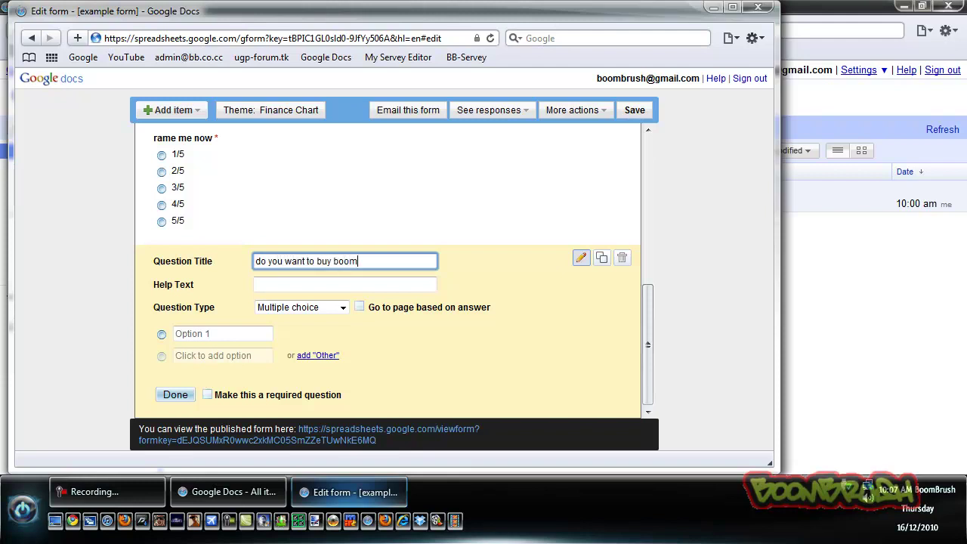
type("brush shu")
key("BackSpace")
type("irtsd")
key("BackSpace")
type("?")
- Enter "yes" and "no" as the shirt question's options and enable going to a page based on the answer
left_click(223, 334)
type("yes")
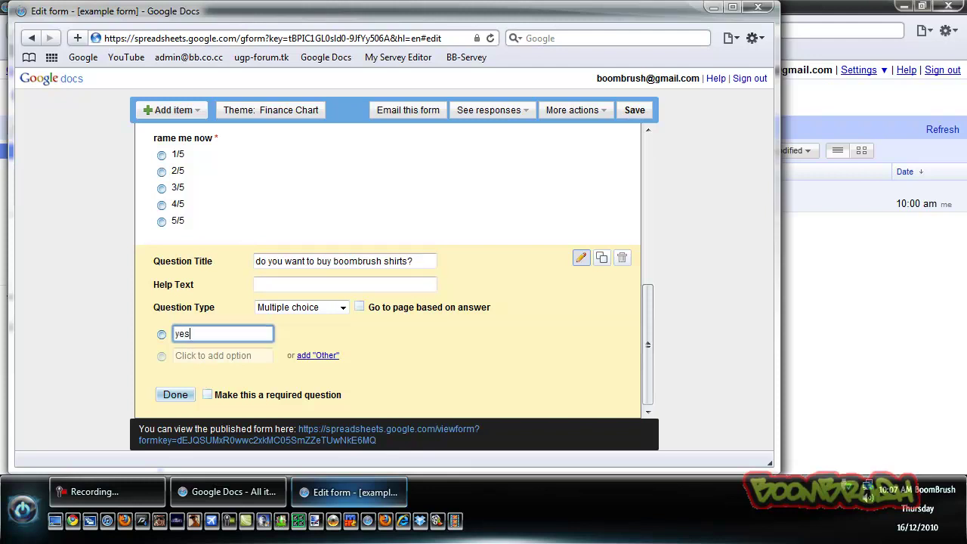
key("Return")
type("no")
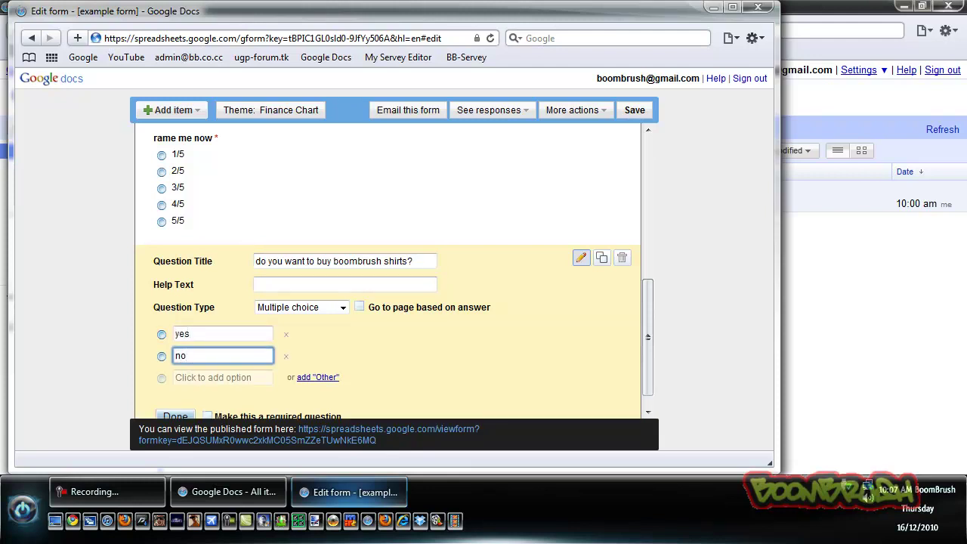
left_click(359, 307)
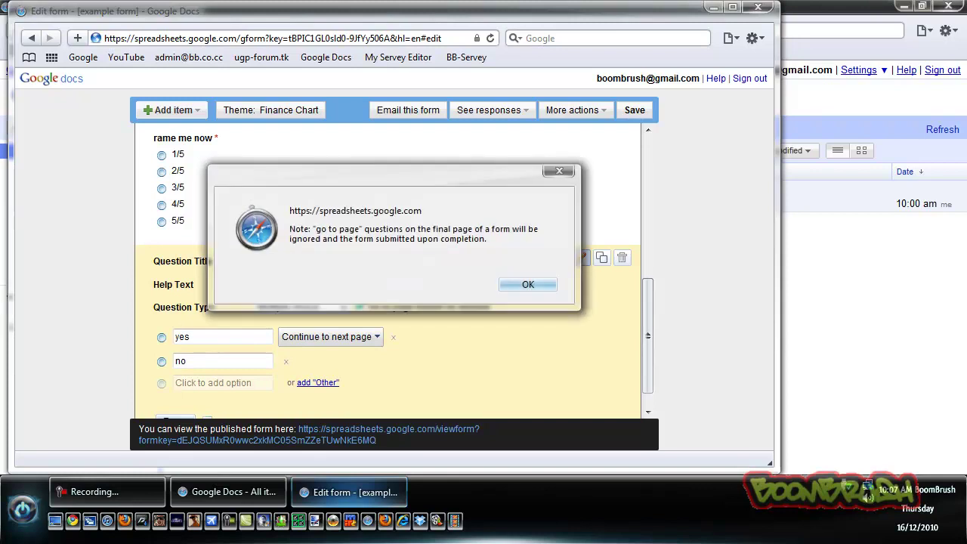
key("Return")
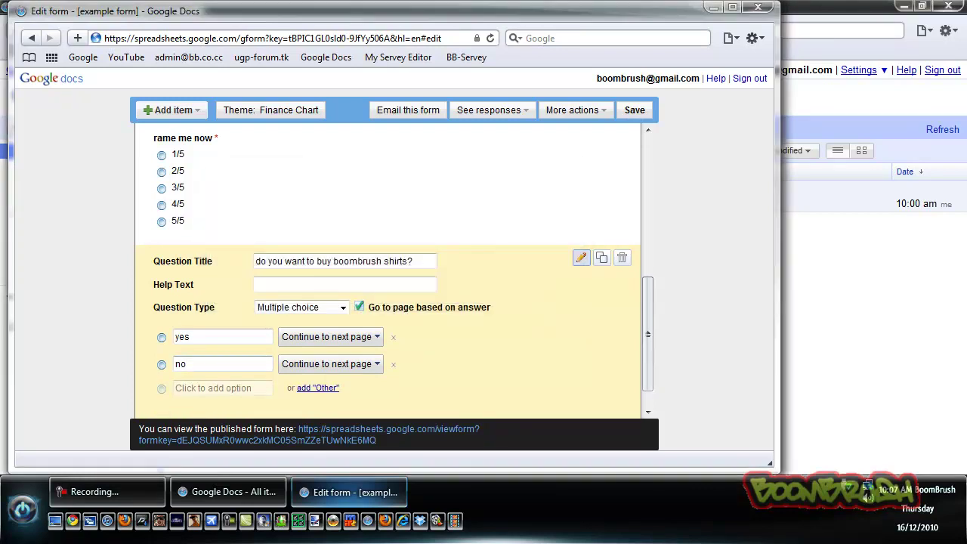
- Add a page break after the shirt question with the page title "page 2.5"
scroll(388, 318, "down", 1)
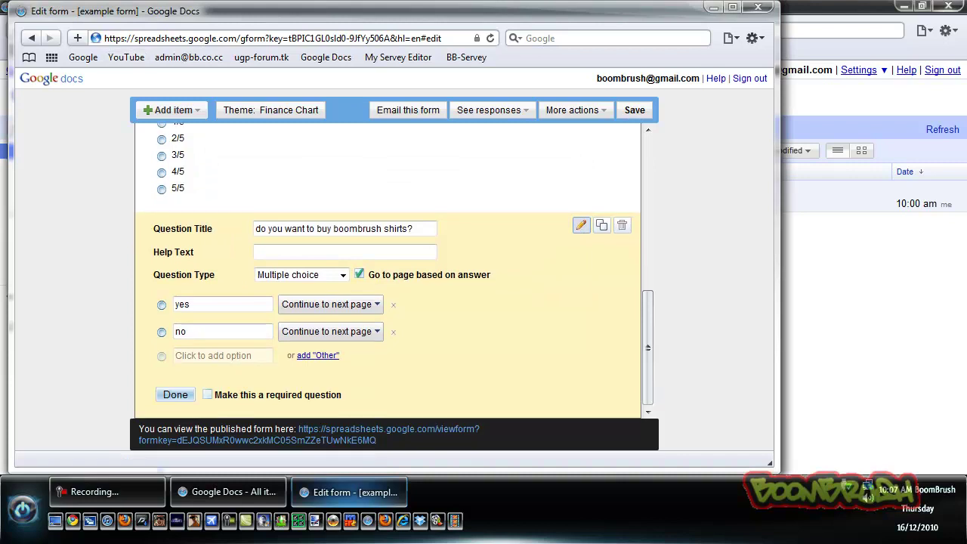
left_click(173, 109)
left_click(173, 283)
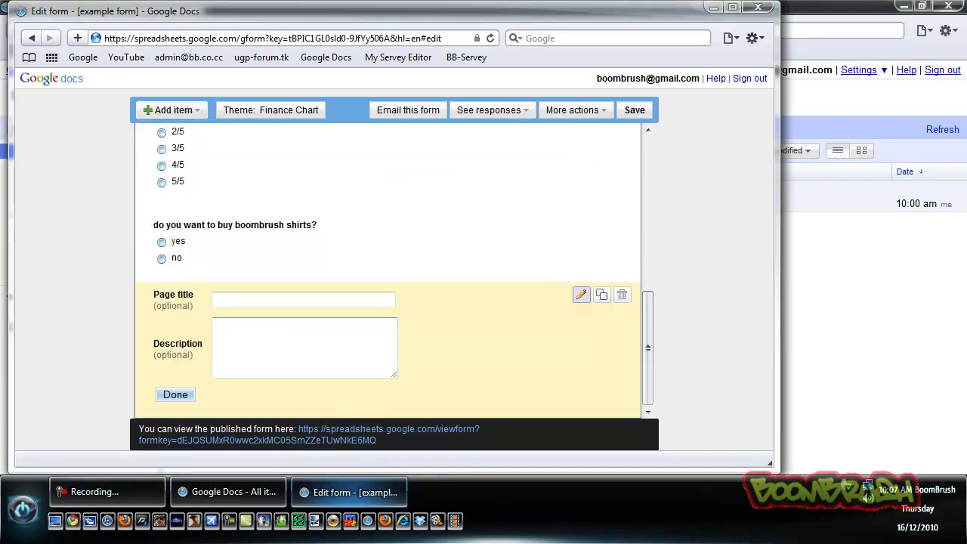
type("page")
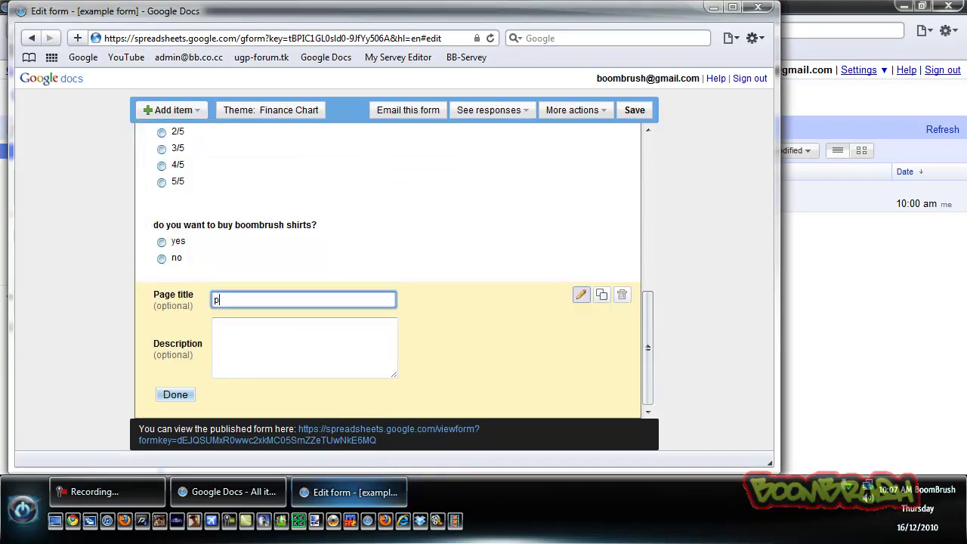
type(" 2.5")
key("Return")
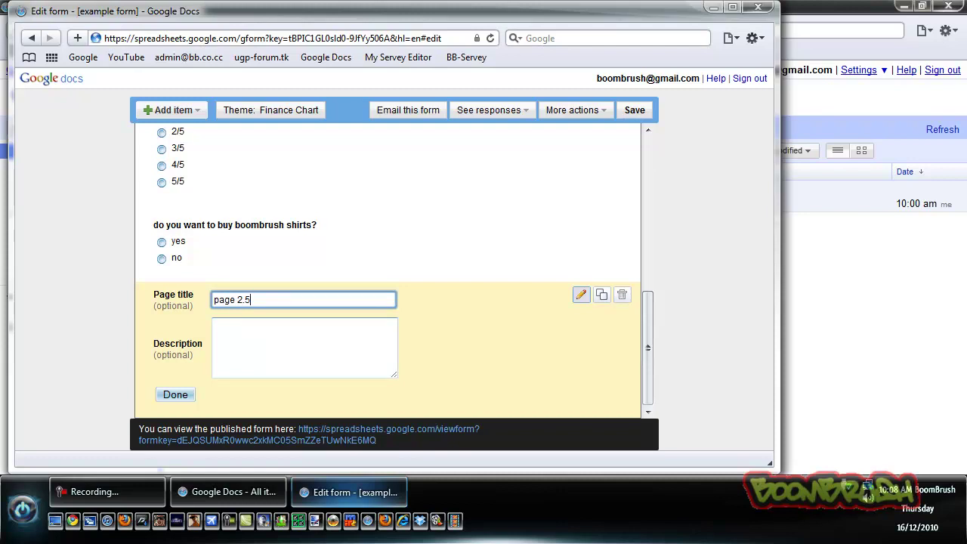
left_click(176, 395)
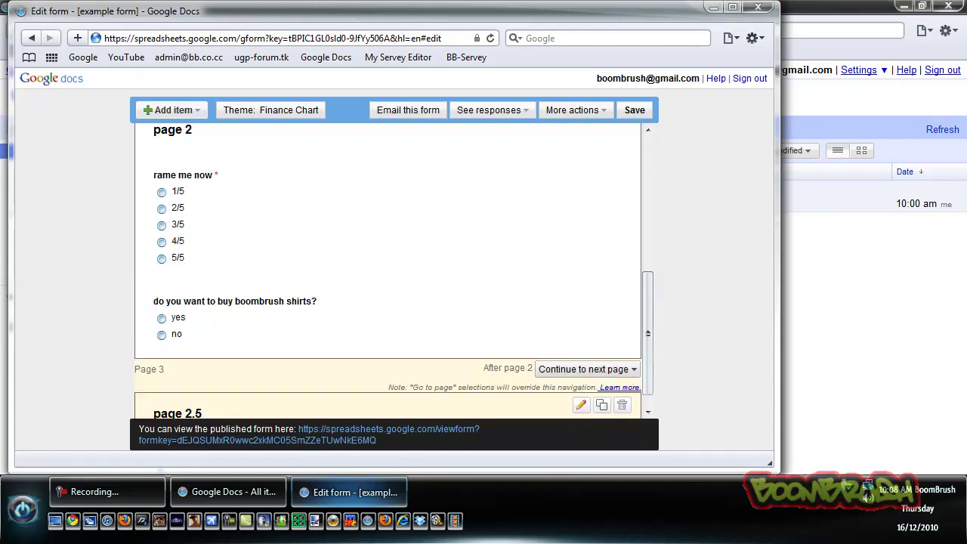
- Edit the shirt question so that the answer "yes" goes to page 3 (page 2.5)
scroll(175, 394, "down", 1)
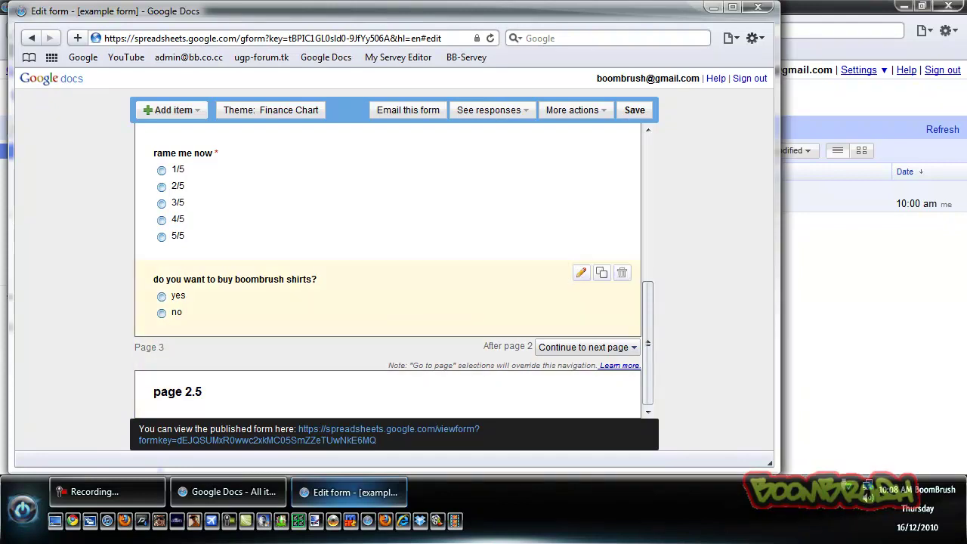
left_click(581, 273)
left_click(340, 353)
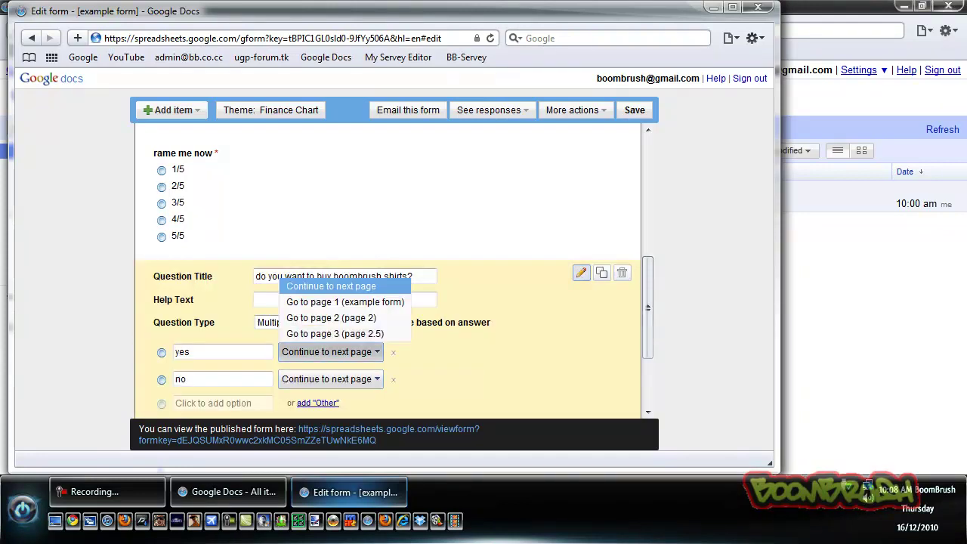
left_click(335, 333)
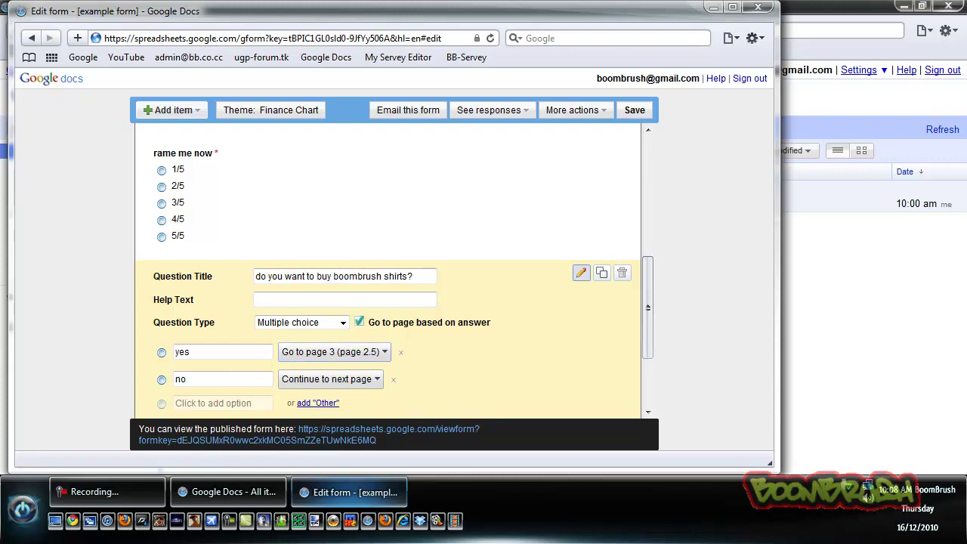
- Make the shirt question required and finish editing it
scroll(388, 272, "down", 3)
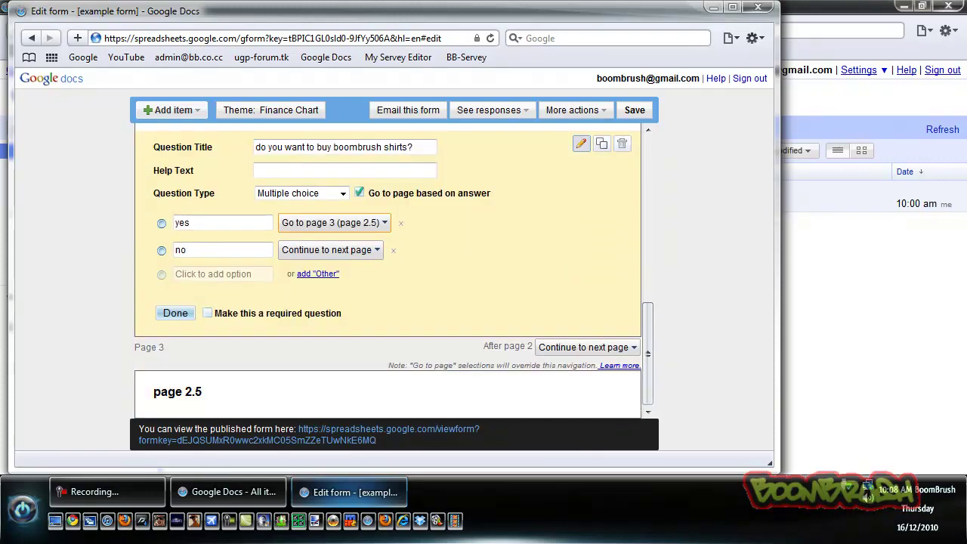
left_click(207, 313)
left_click(175, 313)
scroll(166, 313, "up", 3)
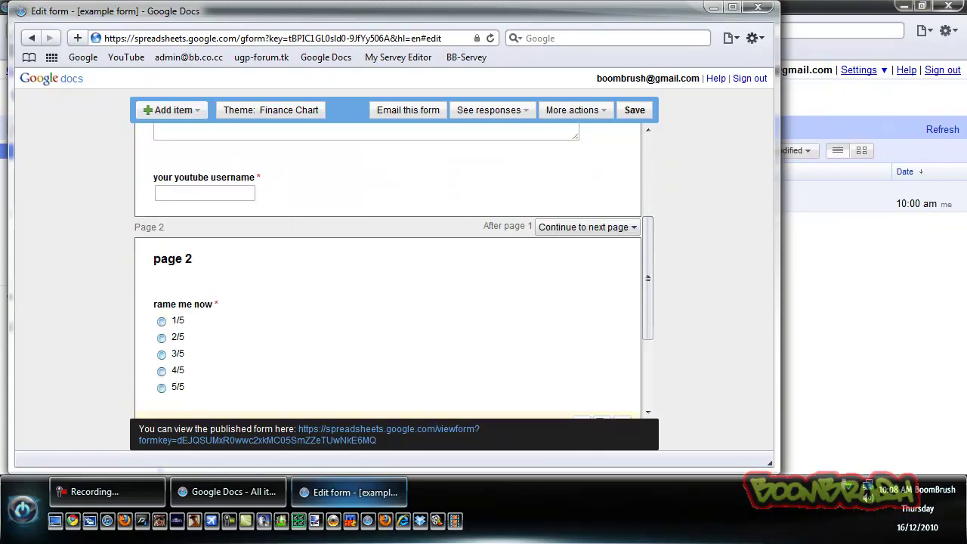
scroll(166, 313, "down", 3)
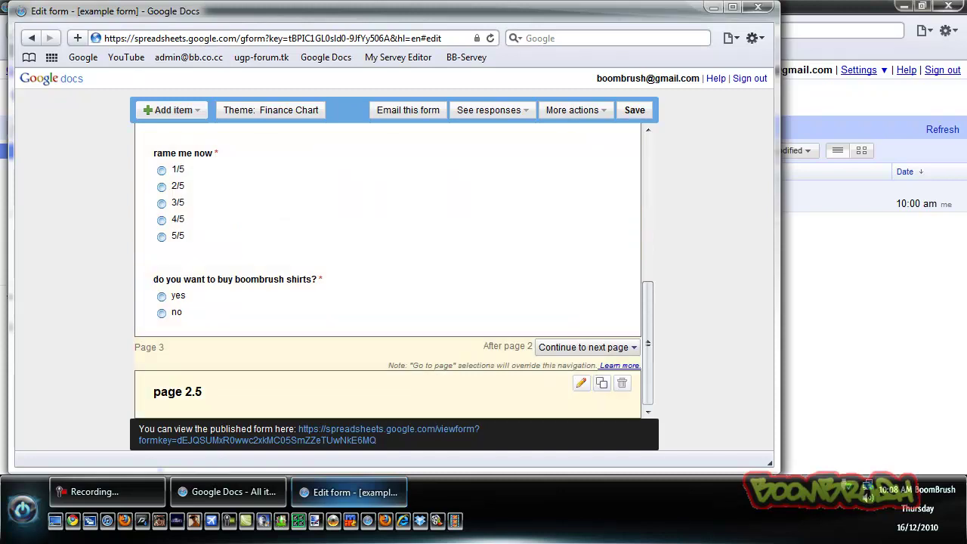
left_click(172, 110)
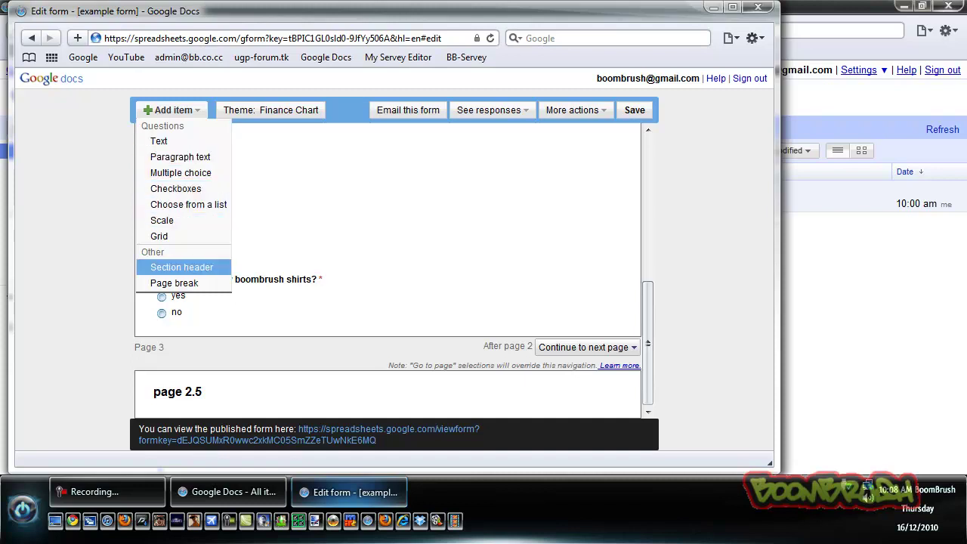
left_click(182, 268)
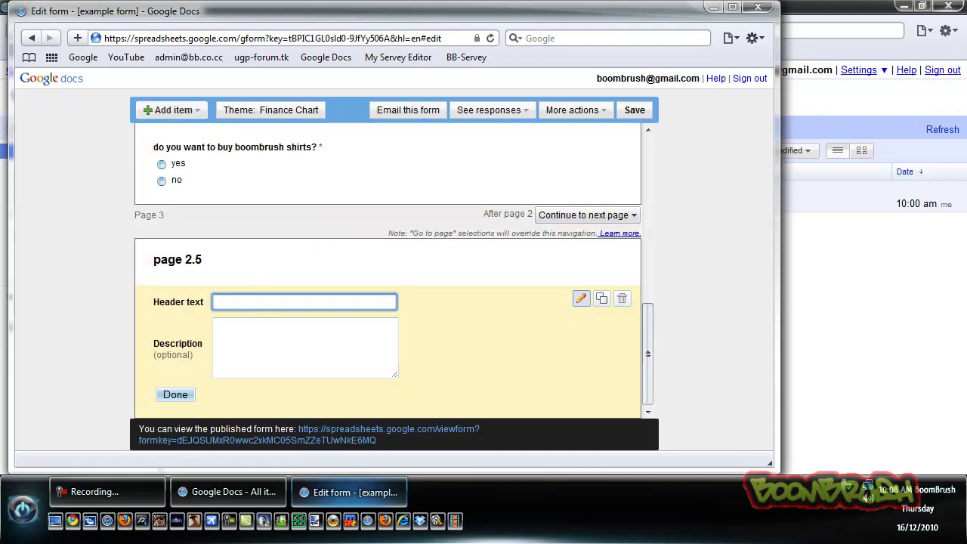
type("shirts")
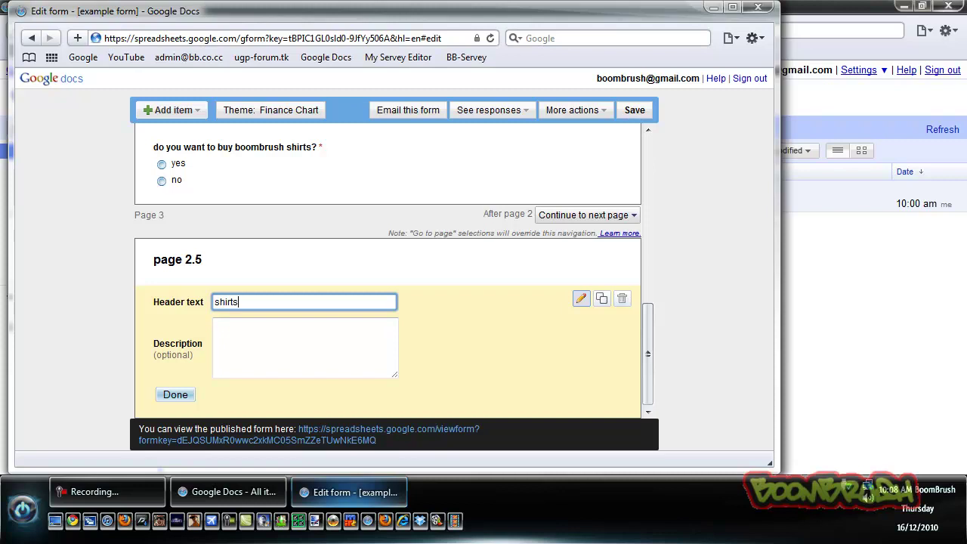
key("Tab")
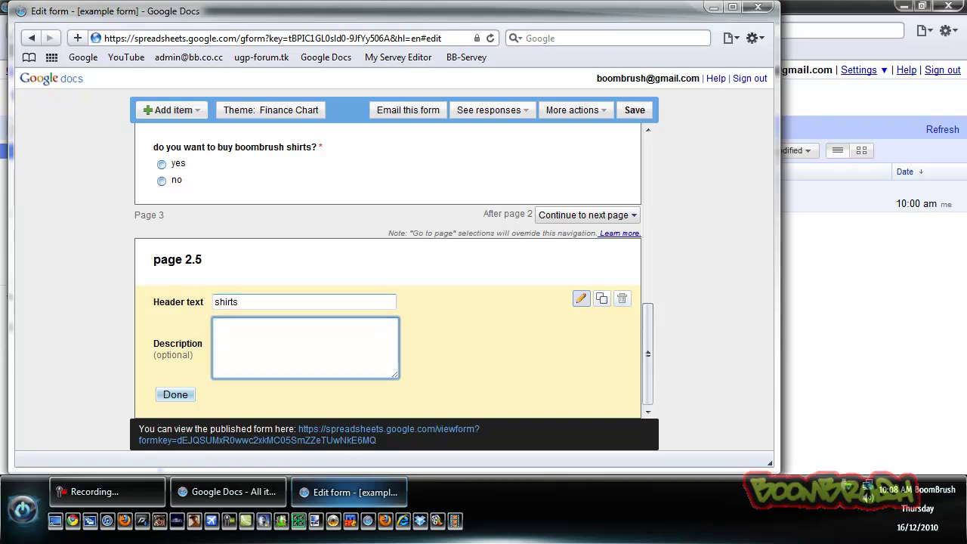
type("heres the link: http://www")
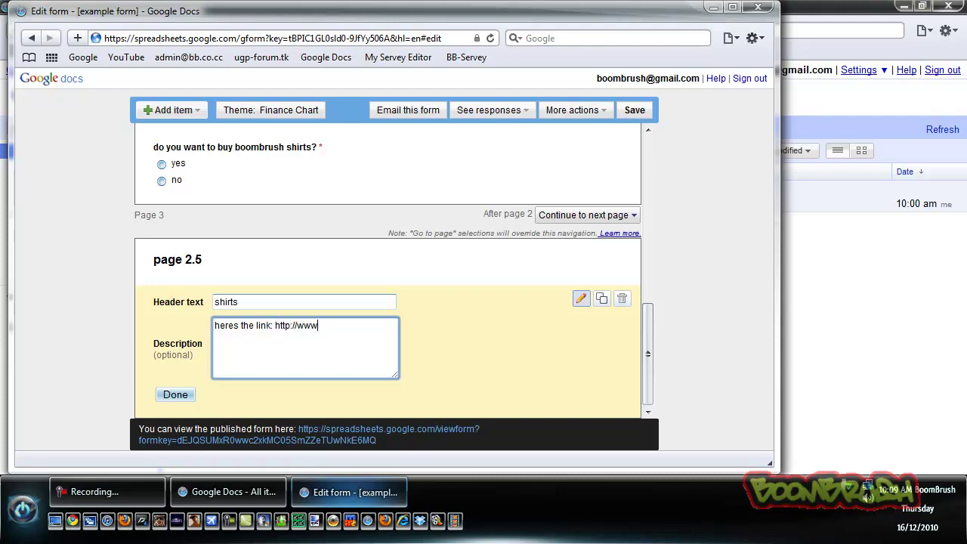
type(".bbshirts.com")
type("/")
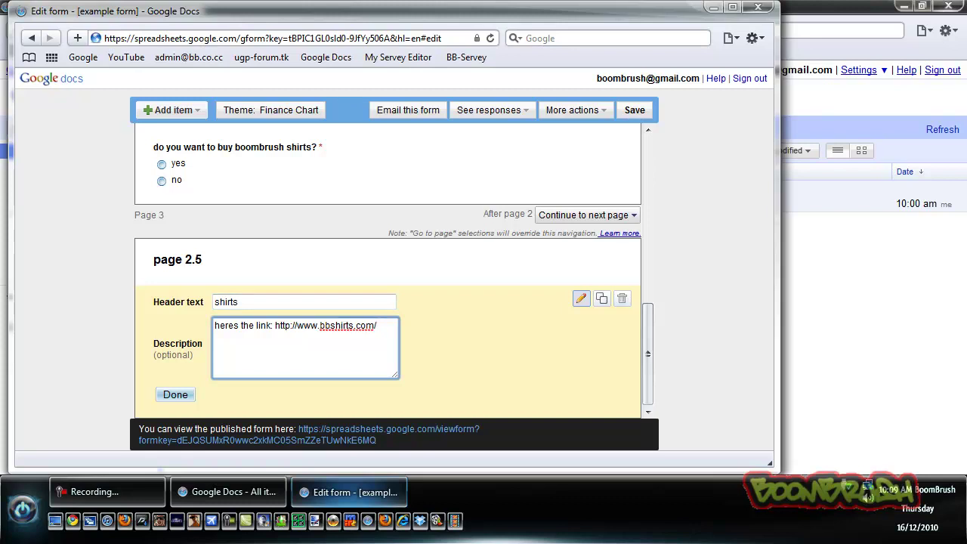
left_click(175, 395)
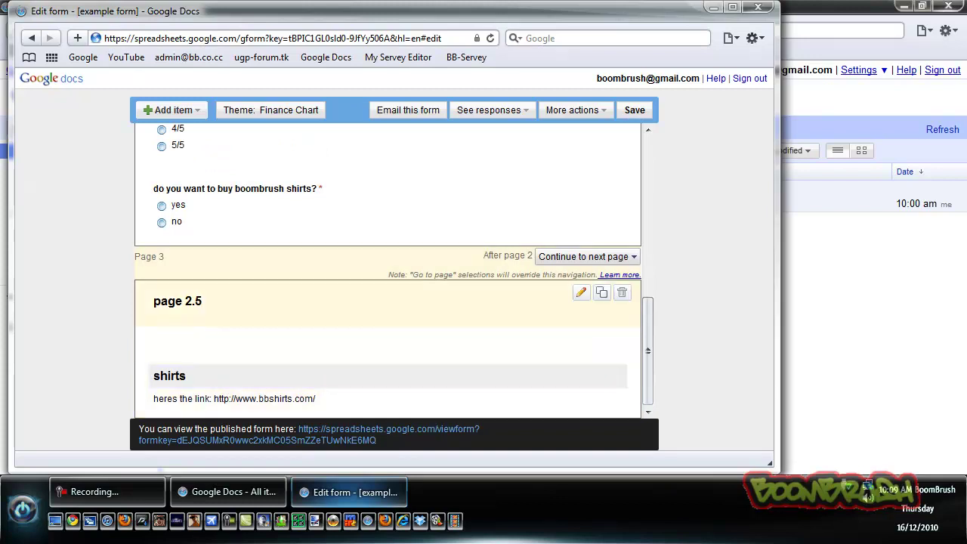
- Add a page break after the shirts section with the page title "page 3" and an empty description
left_click(173, 110)
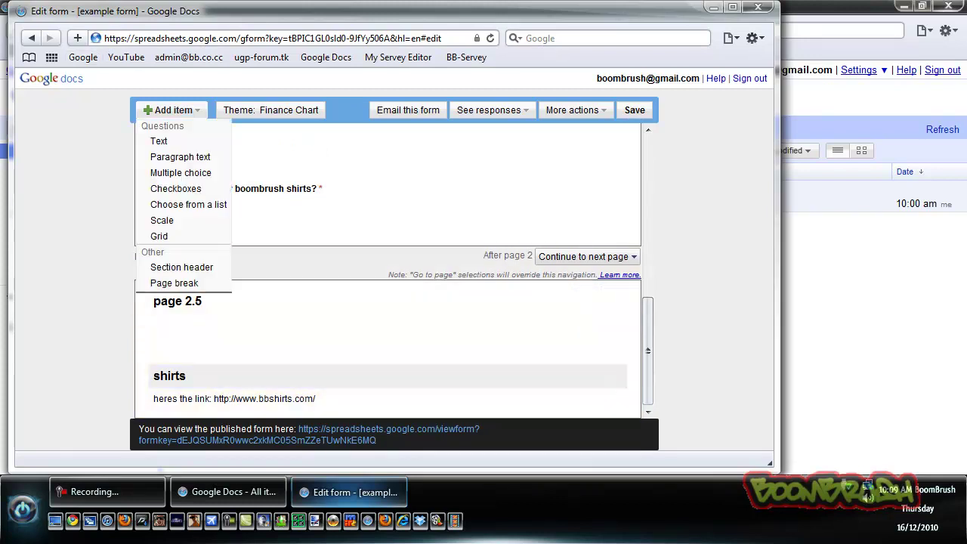
left_click(173, 283)
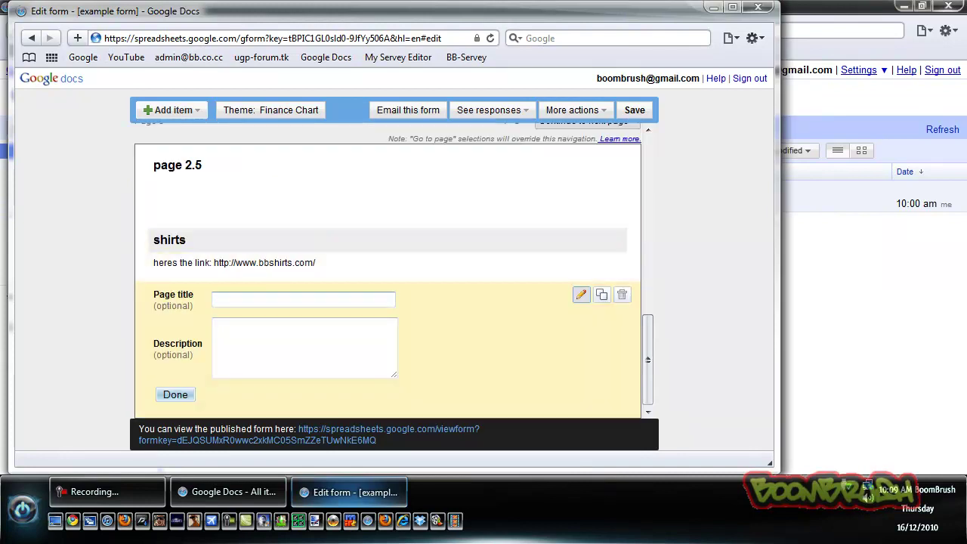
type("page 3")
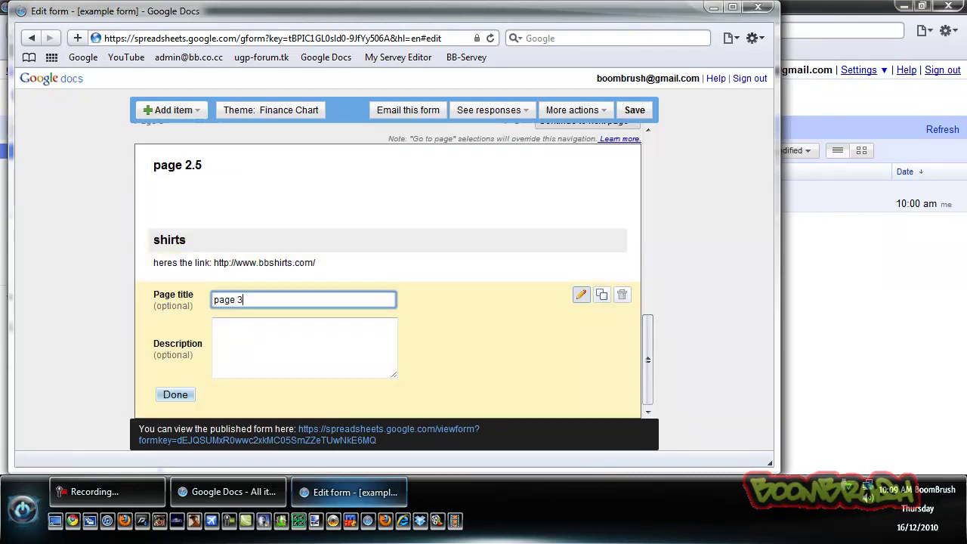
key("Tab")
type("thanks 4")
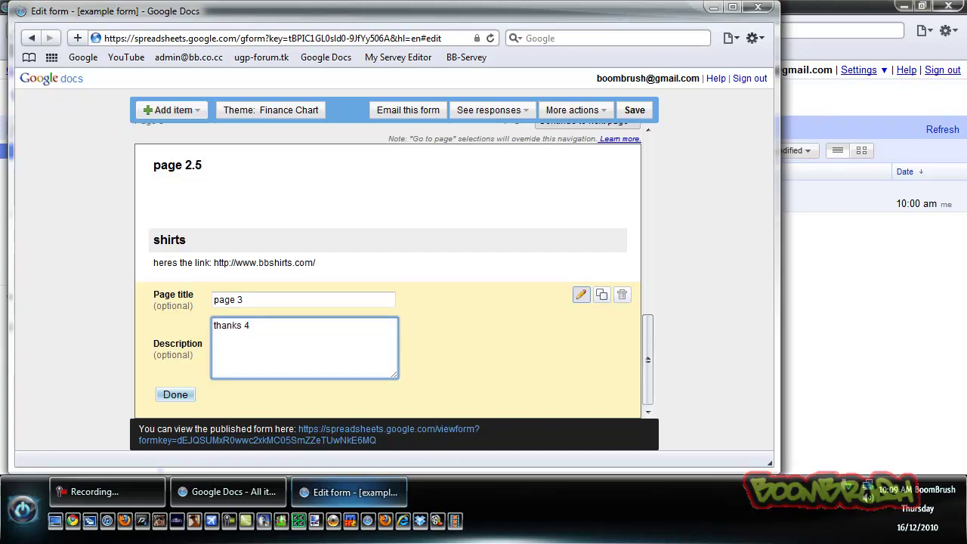
key("BackSpace")
key("BackSpace")
key("BackSpace")
key("BackSpace")
key("BackSpace")
key("BackSpace")
key("BackSpace")
key("BackSpace")
key("BackSpace")
left_click(175, 395)
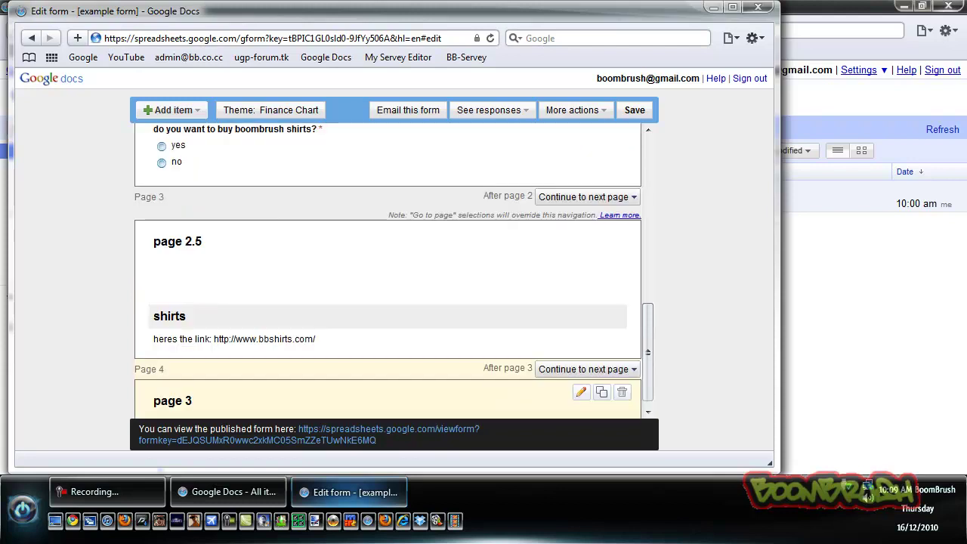
left_click(173, 109)
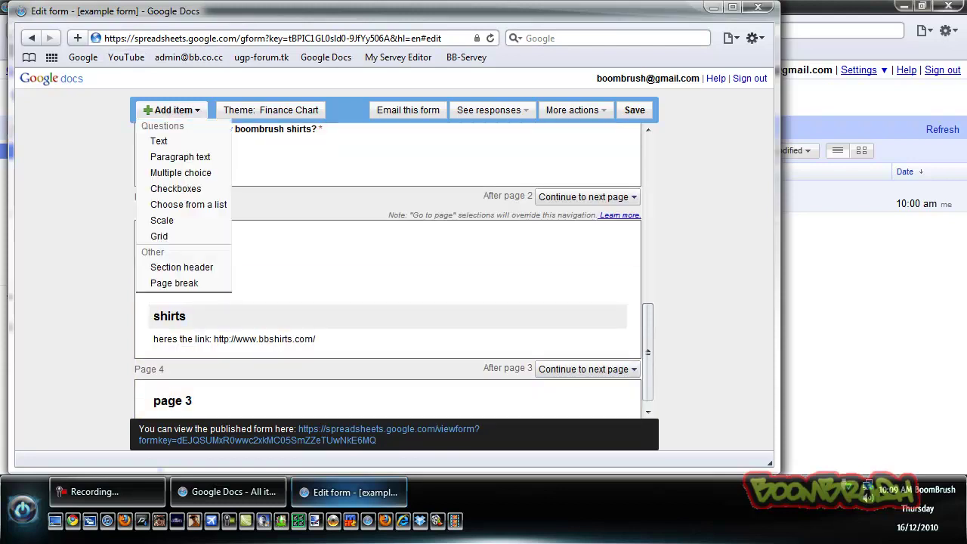
left_click(174, 283)
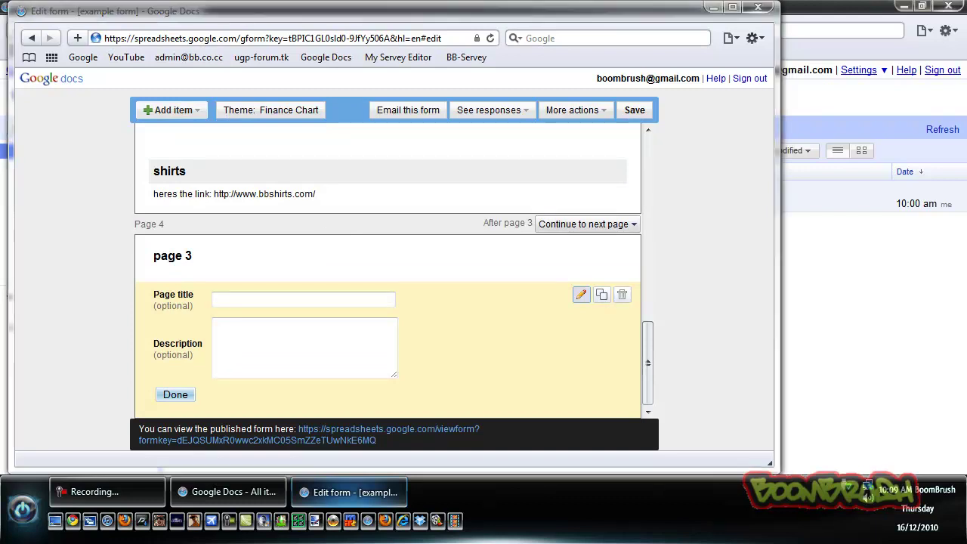
left_click(622, 295)
left_click(456, 285)
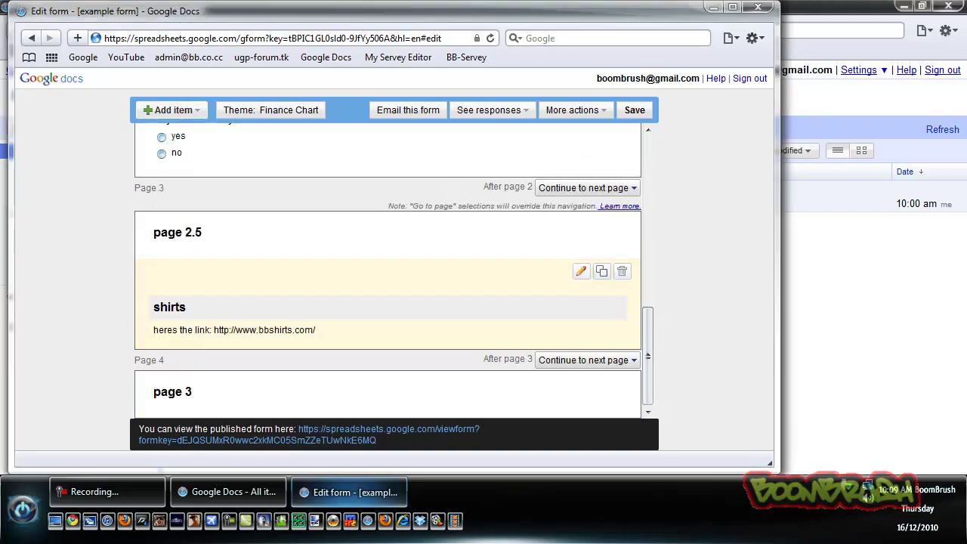
- Add a section header with the header text "thanks" on the page titled "page 3"
left_click(172, 110)
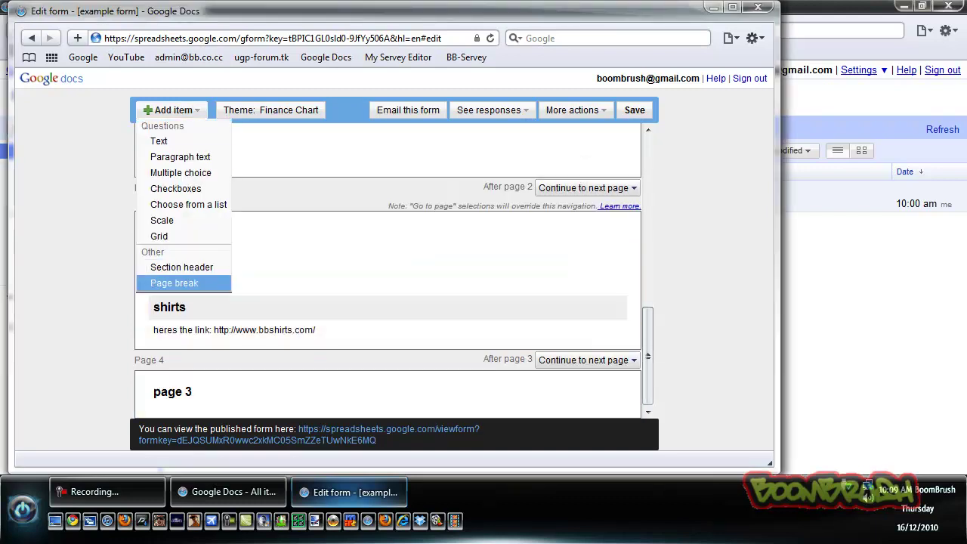
left_click(166, 266)
left_click(293, 303)
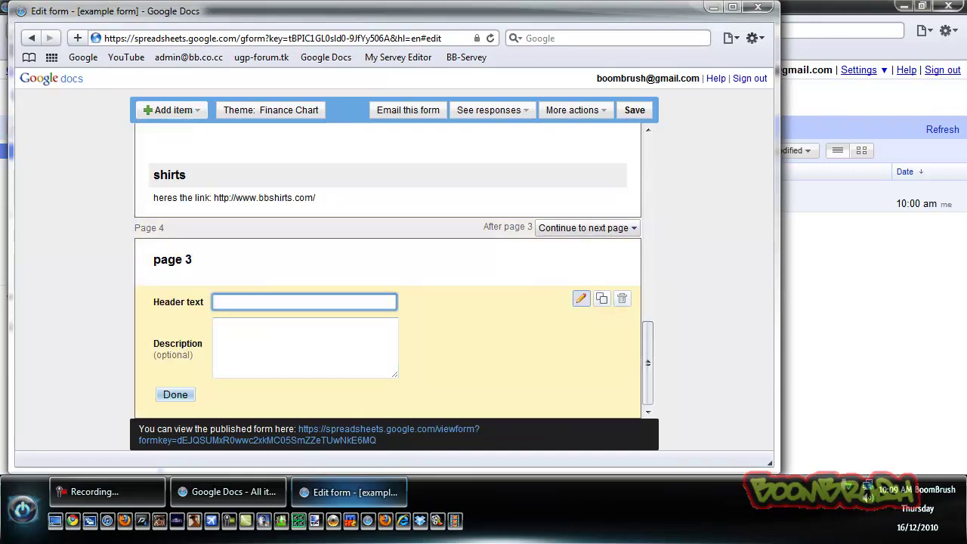
type("trhanks")
key("Left")
key("Left")
key("Left")
key("Left")
key("Left")
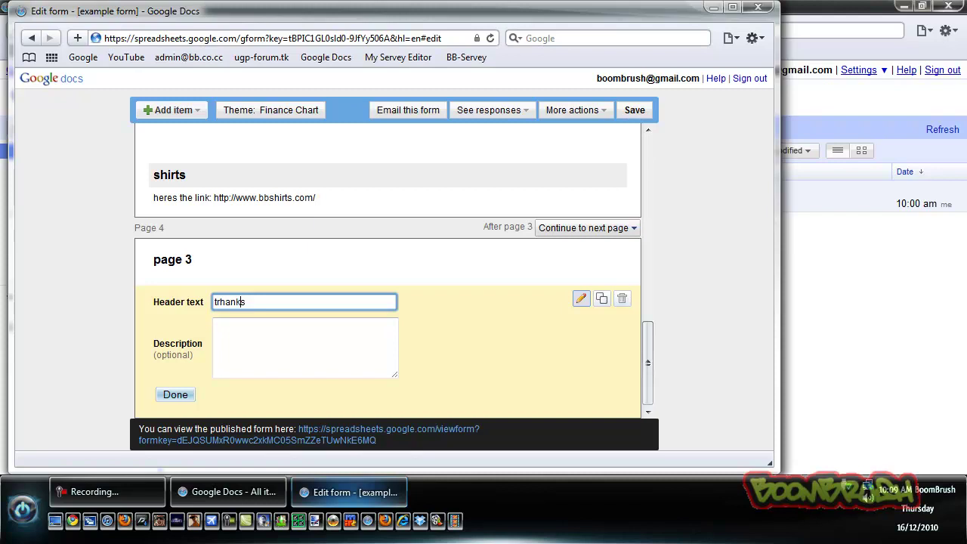
key("BackSpace")
- Enter the thanks header's description: "thanks for filling out this servey! hope you have a good day!"
left_click(215, 325)
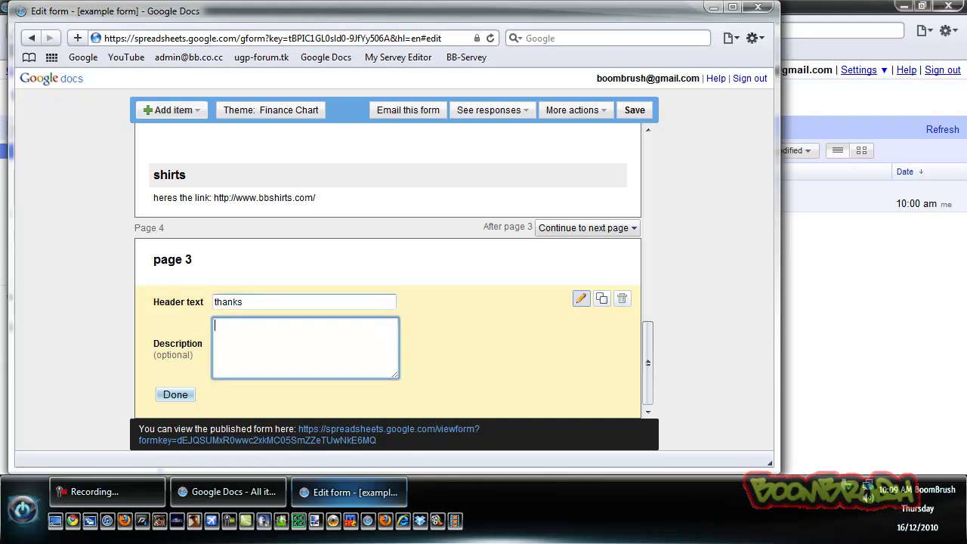
type("thanks for filling out this ser")
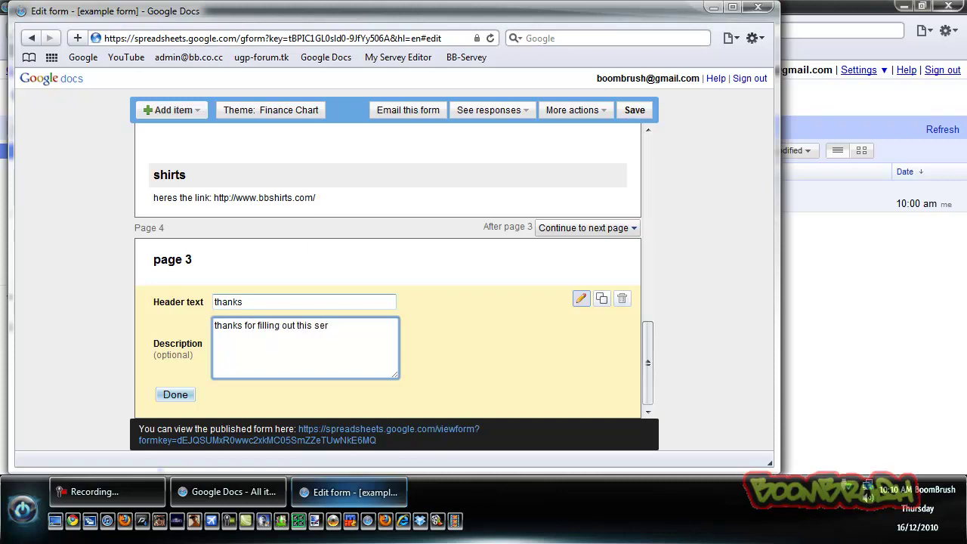
type("vy")
key("BackSpace")
type("ey")
type("! hope you have a good day!")
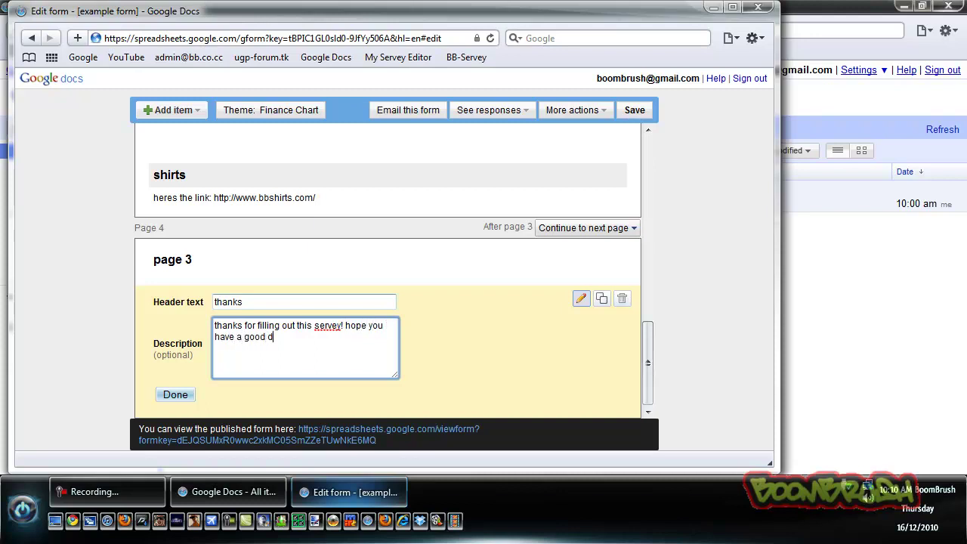
- Begin a sign-off after a blank line in the thanks header's description with "-BB-, -I♥"
key("Return")
key("Return")
type("-BB")
type("-,")
type(" -")
type("I☻")
type("°")
type("♠")
type("♣")
type("☺")
type("♦")
type("•♠")
type("♠")
type("♦")
type("♥")
key("BackSpace")
key("Return")
key("BackSpace")
key("BackSpace")
key("BackSpace")
key("BackSpace")
key("BackSpace")
key("BackSpace")
key("BackSpace")
key("BackSpace")
key("BackSpace")
key("BackSpace")
key("BackSpace")
key("BackSpace")
key("BackSpace")
type("-")
type("v")
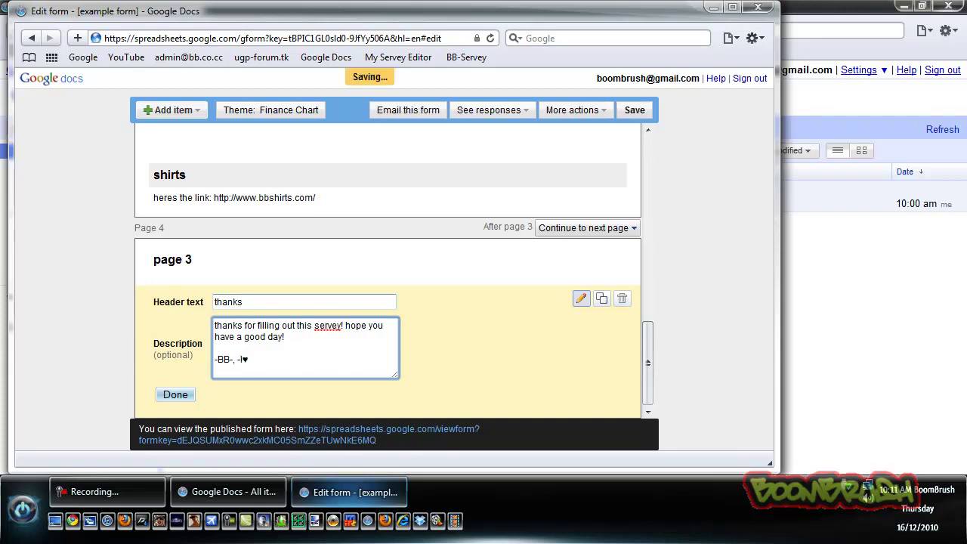
- Complete the sign-off line with "CAKE-, -DINOBAD-", finish editing the thanks header and save the form
type("CAKE-, -")
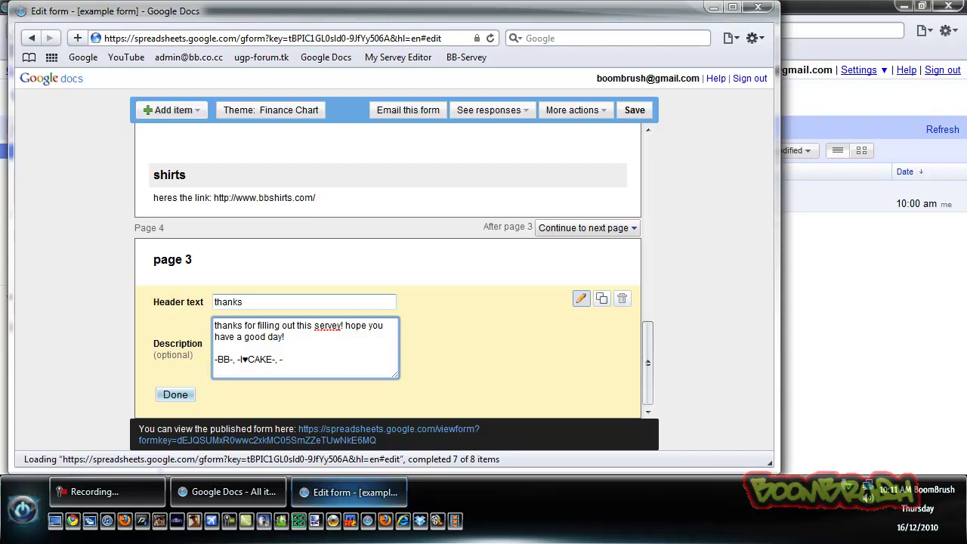
type("DINOBAD-")
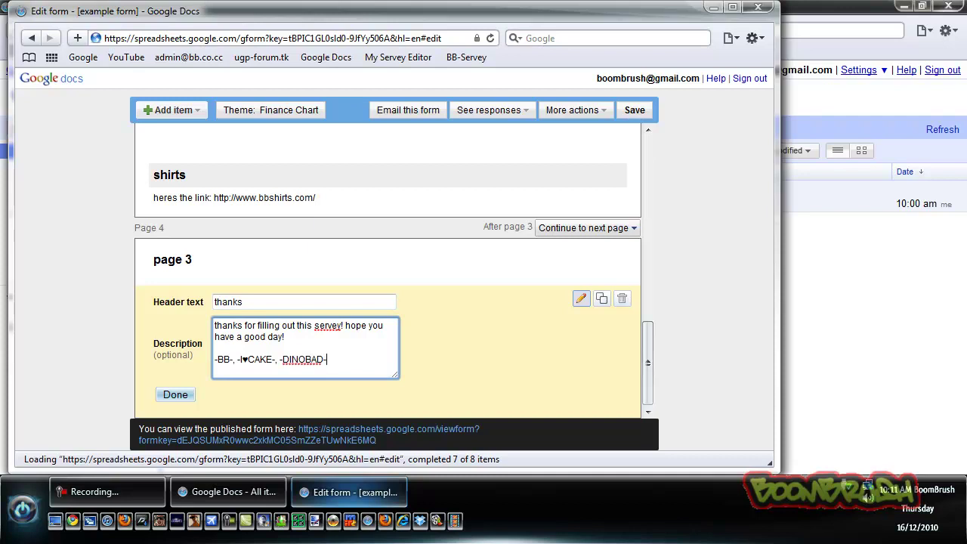
left_click(176, 395)
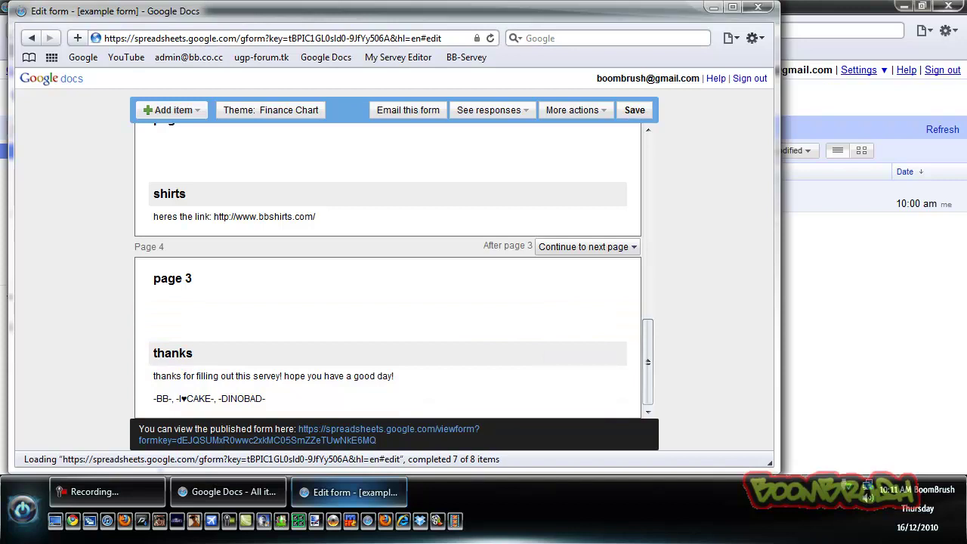
left_click(635, 111)
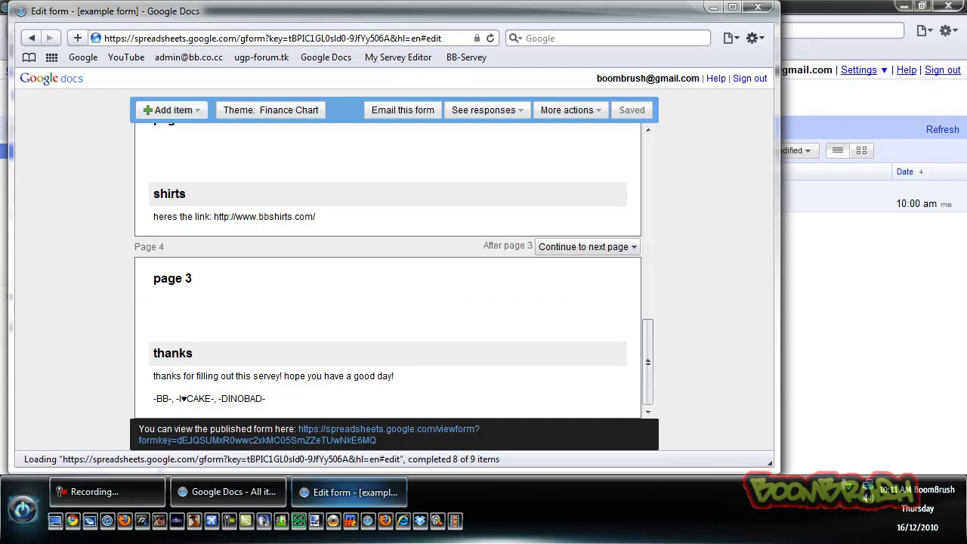
- View the published form through its link and close its window
left_click(339, 433)
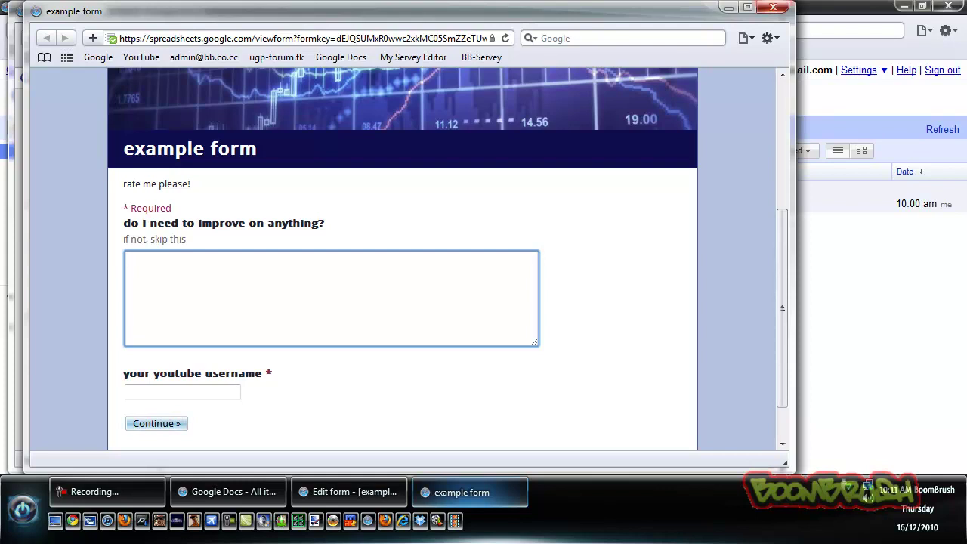
left_click(773, 6)
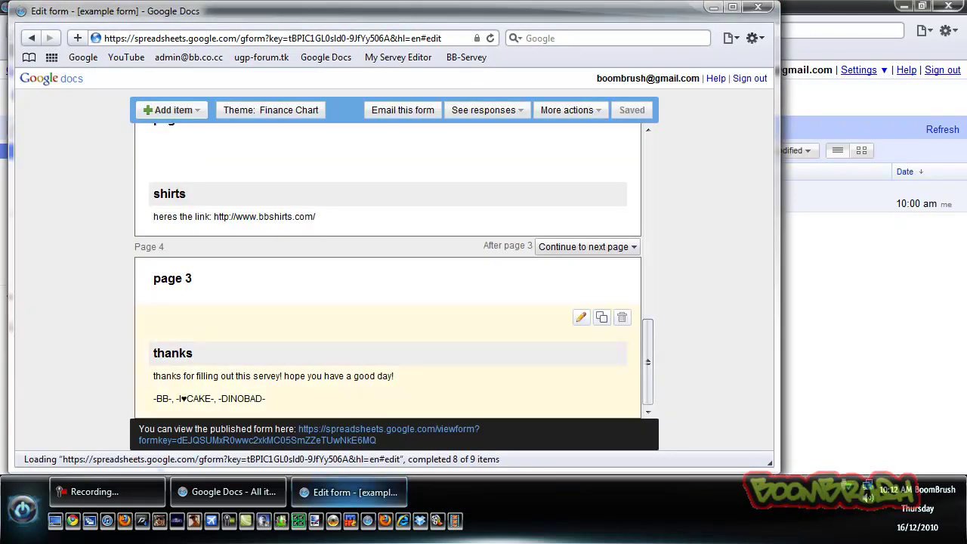
right_click(334, 392)
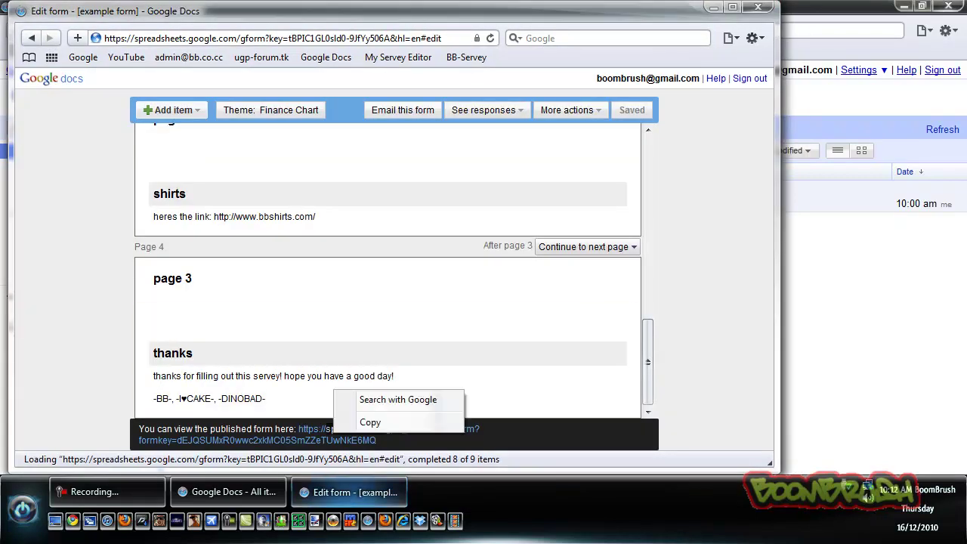
key("Escape")
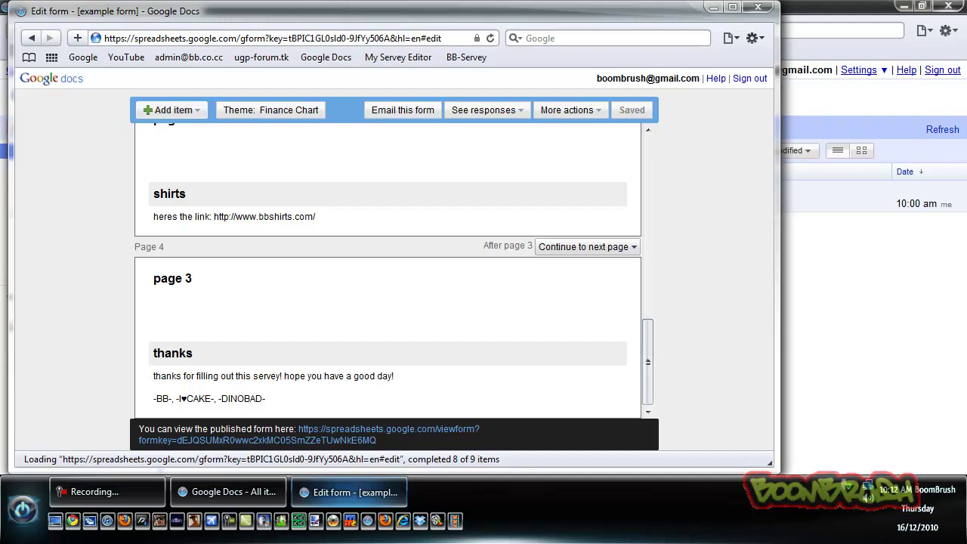
key("alt+Tab")
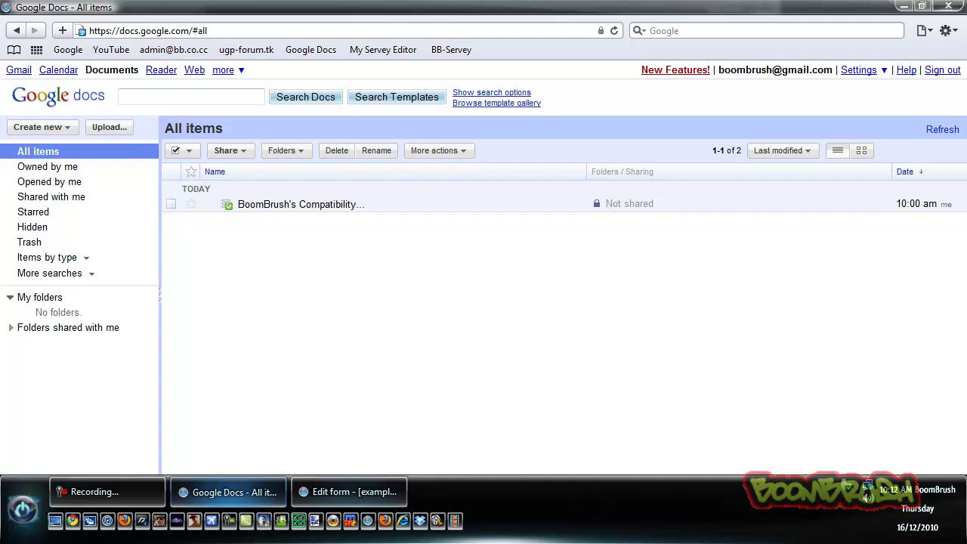
key("alt+Tab")
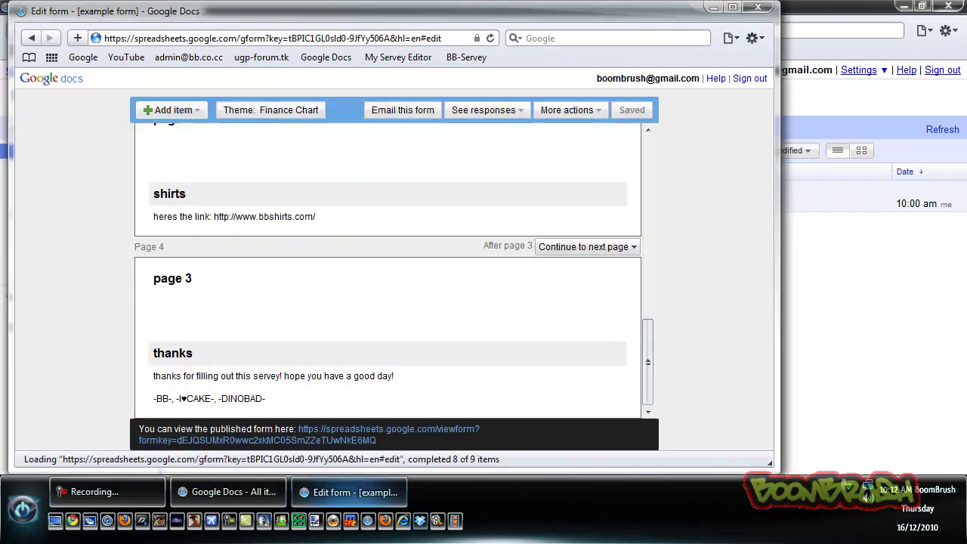
- Select the full web address of the published form and copy it
right_click(347, 433)
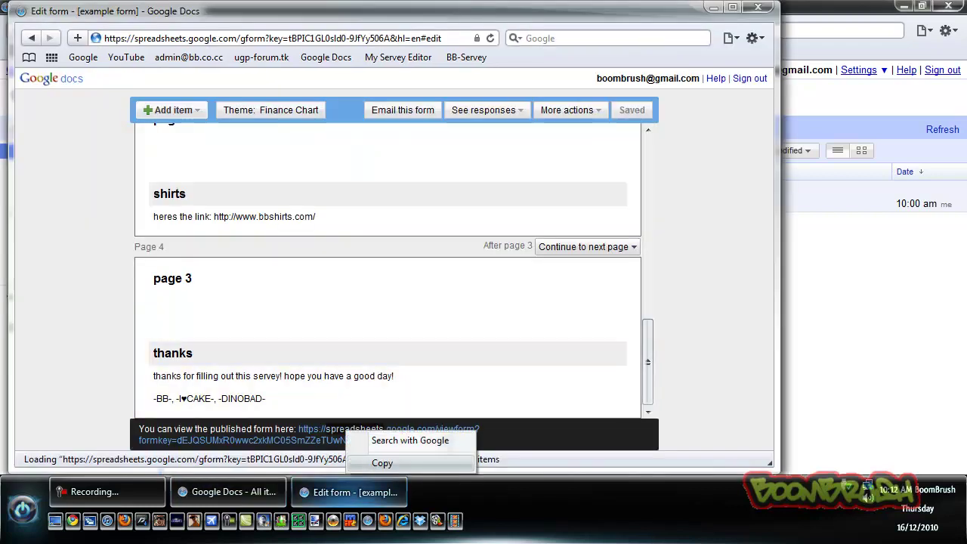
left_click(515, 362)
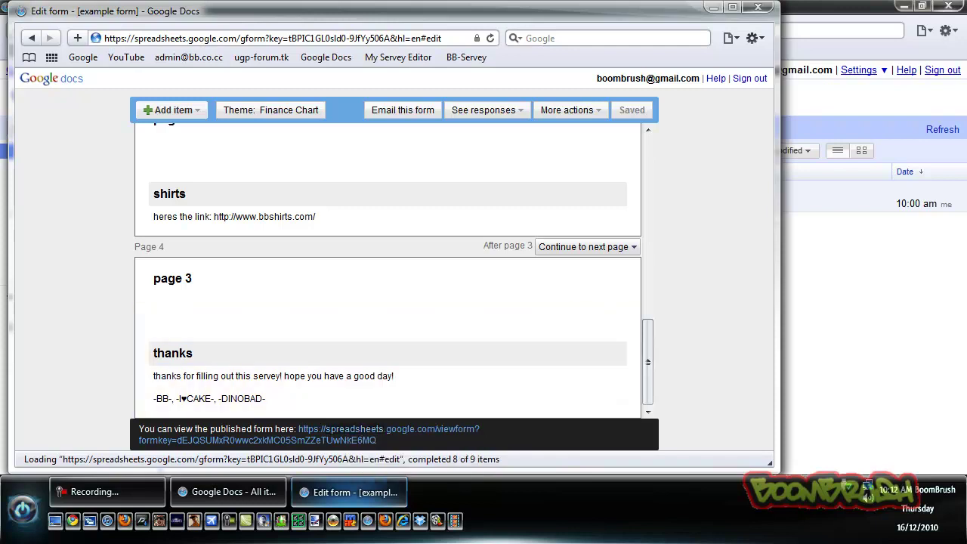
right_click(348, 441)
left_click(514, 370)
left_click_drag(299, 430, 377, 440)
right_click(348, 440)
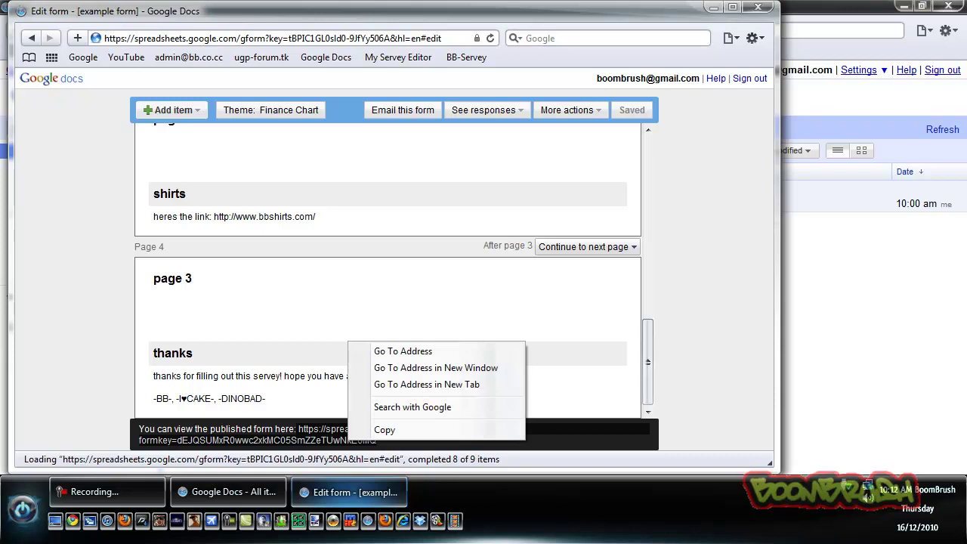
left_click(385, 430)
left_click(75, 325)
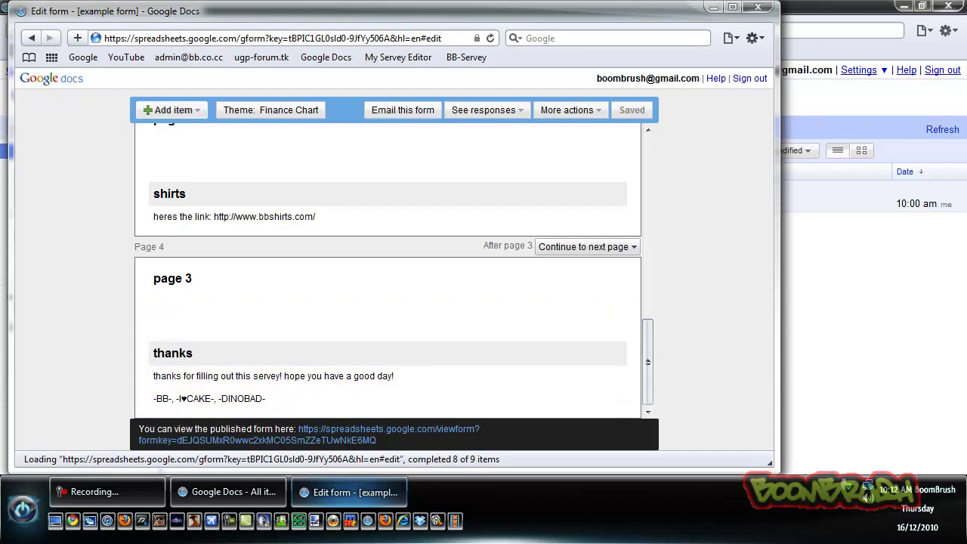
mouse_move(349, 493)
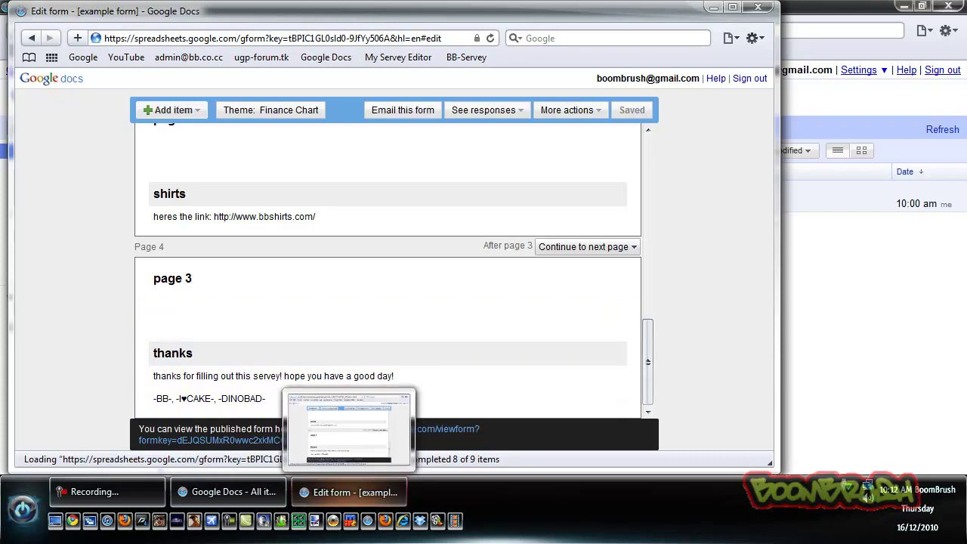
right_click(353, 400)
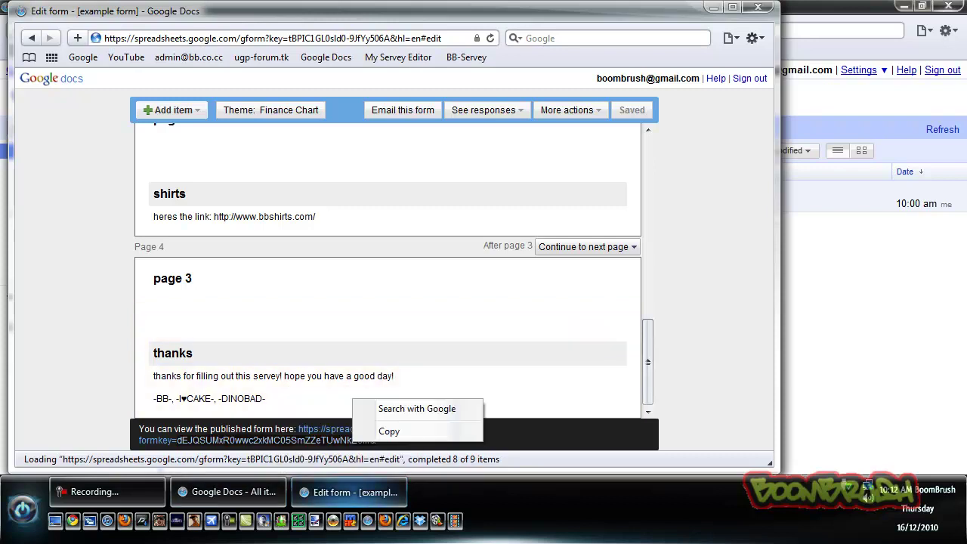
left_click(353, 441)
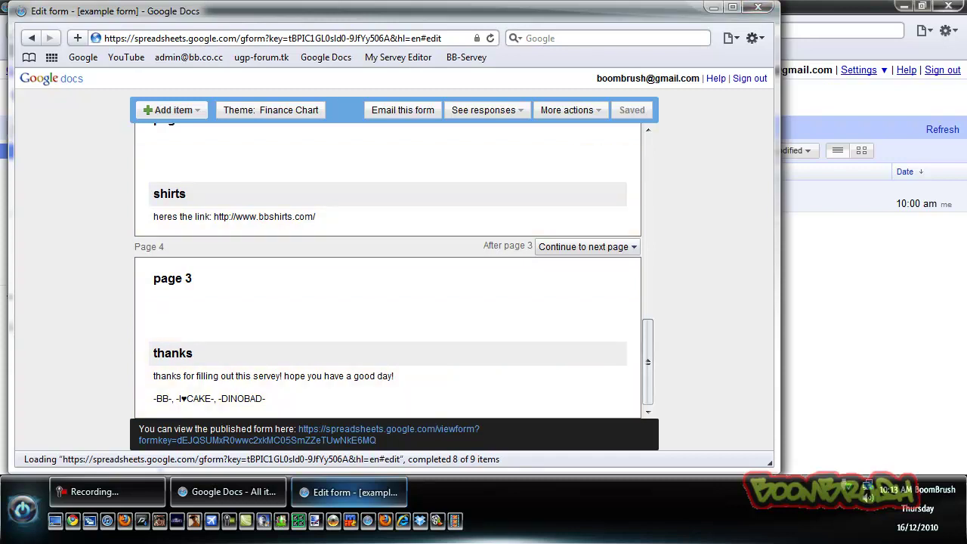
key("alt+Tab")
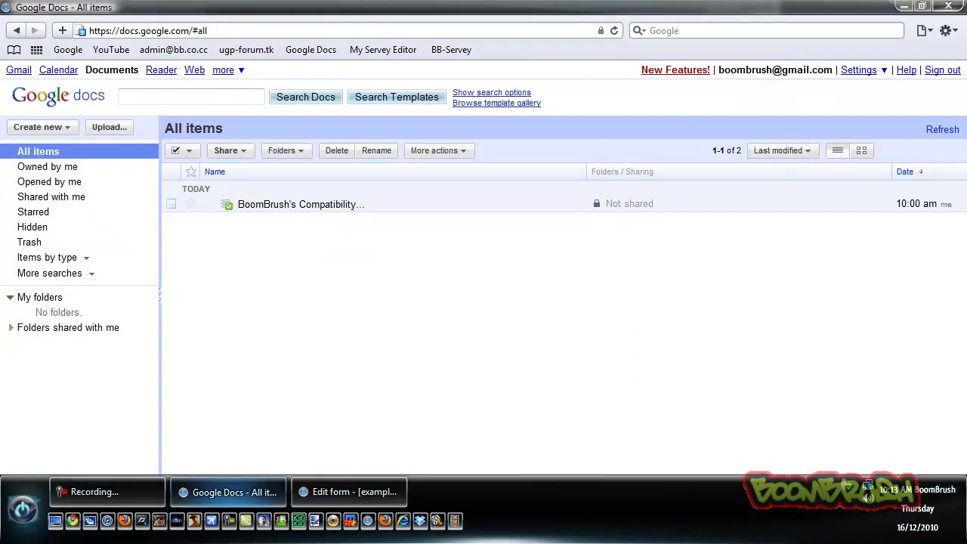
key("alt+Tab")
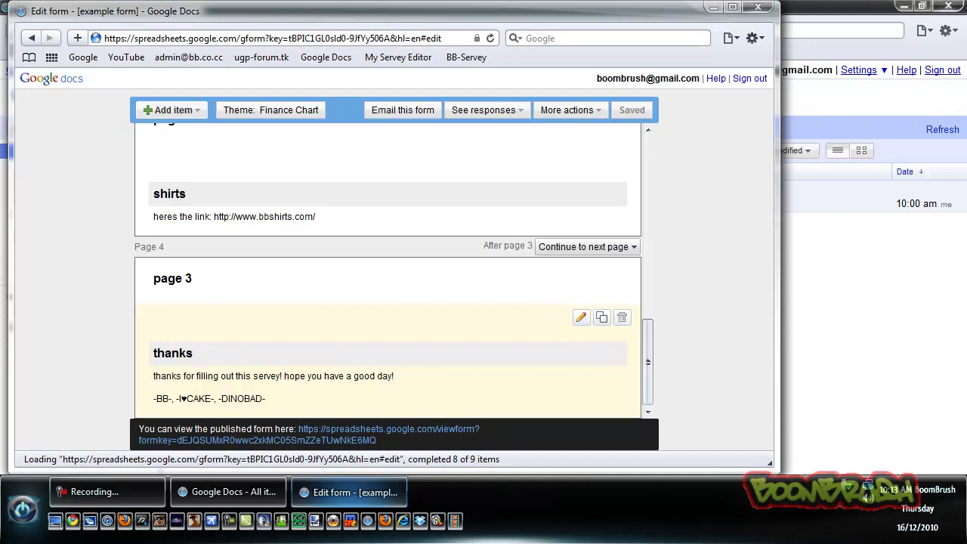
left_click(559, 38)
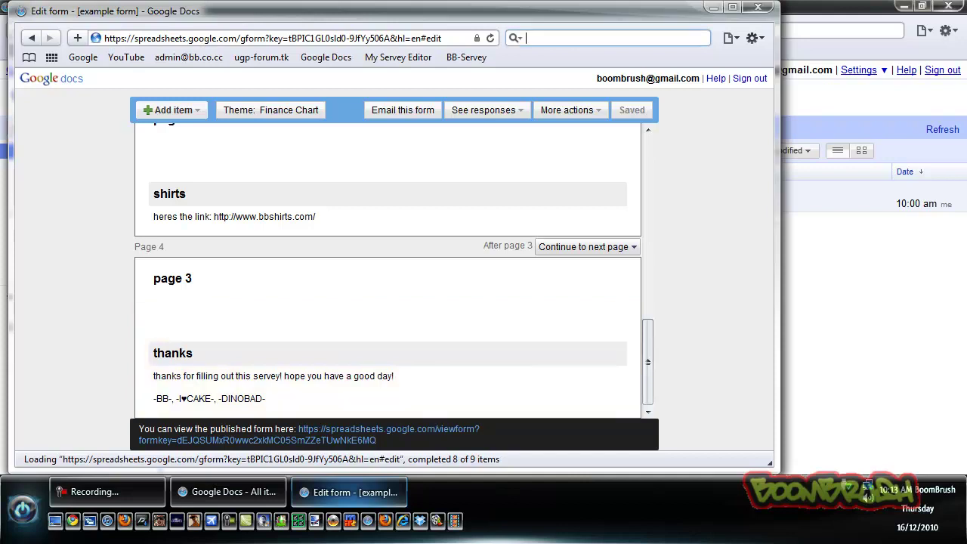
type("http")
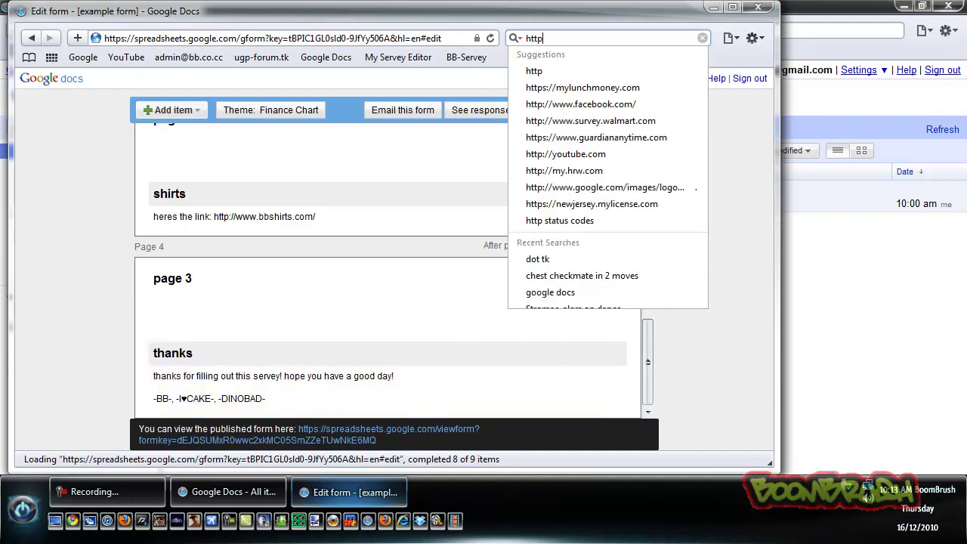
type("://dot")
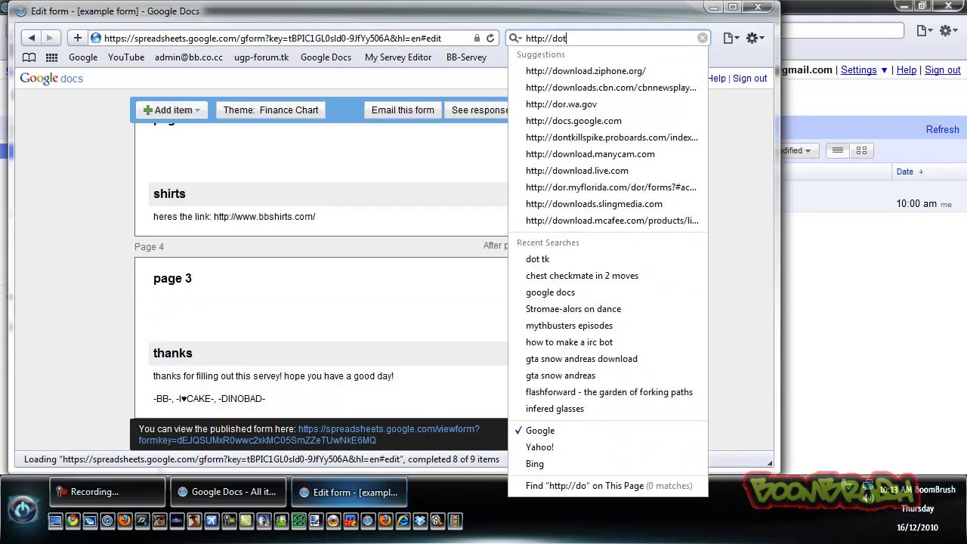
type(".")
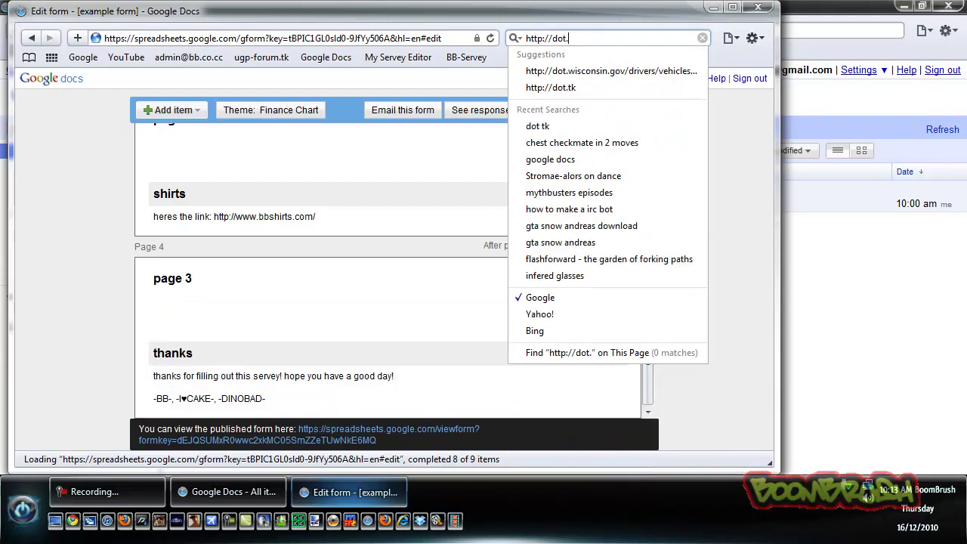
type("tk/")
key("ctrl+a")
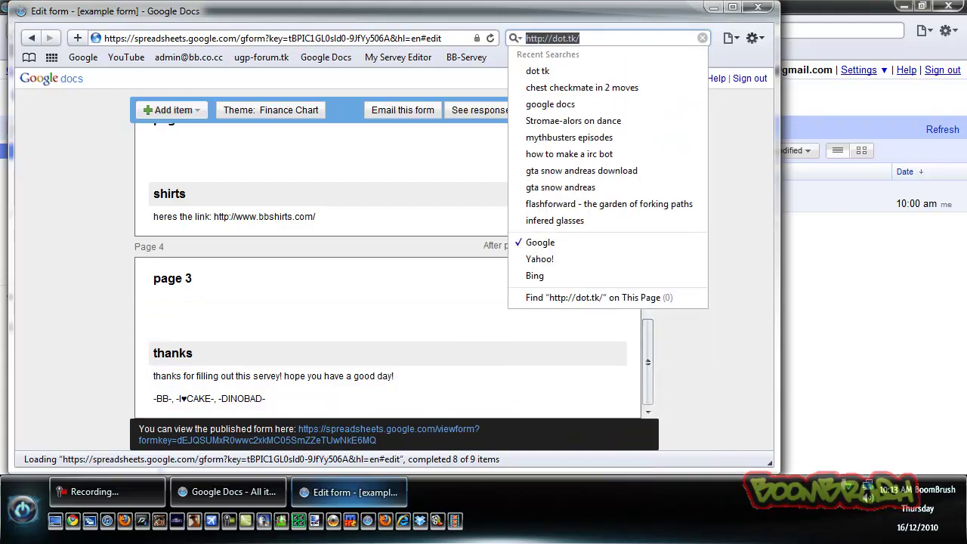
key("BackSpace")
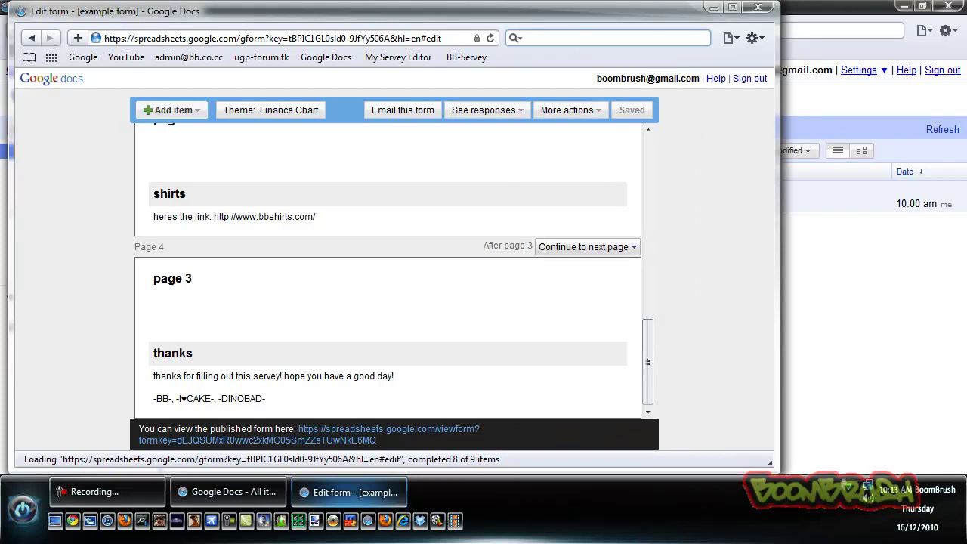
type("h")
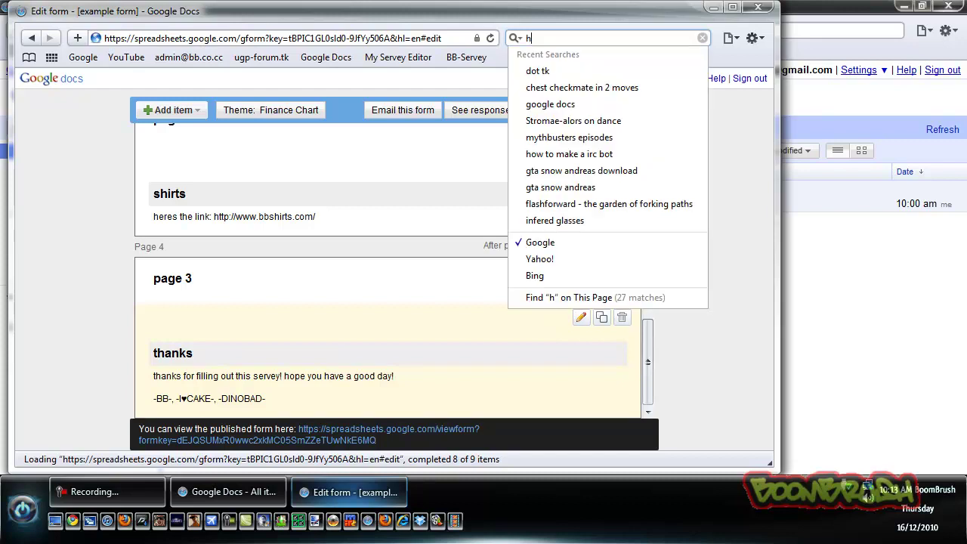
type("ttp://")
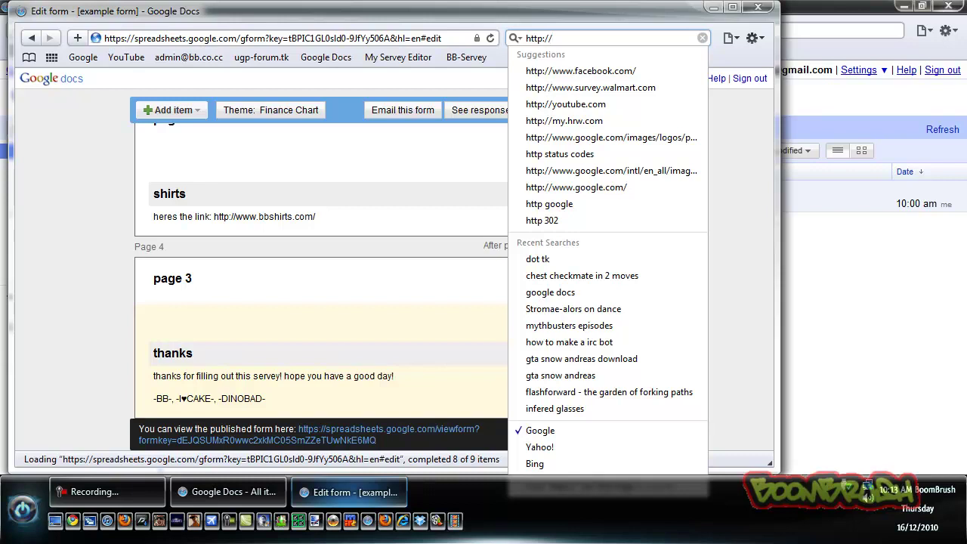
type("i♥")
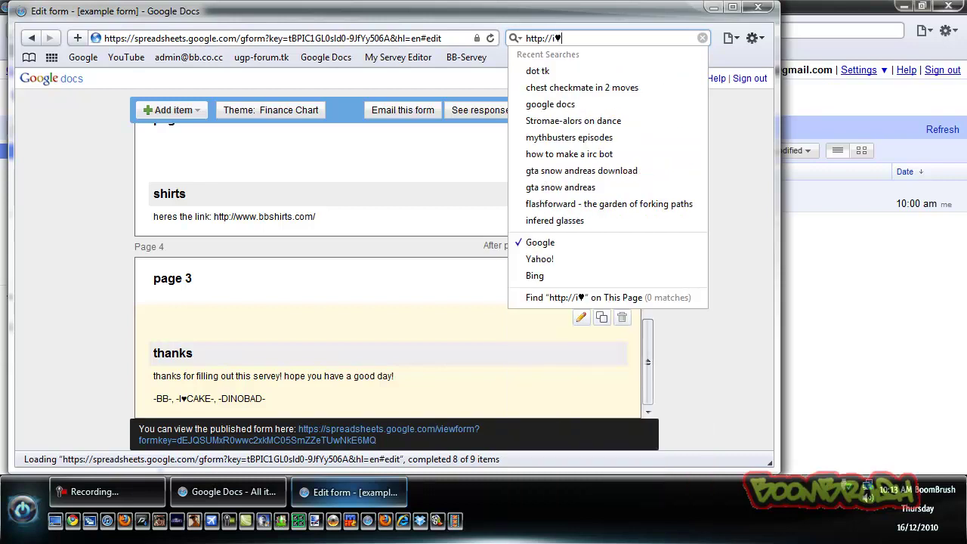
type("ca")
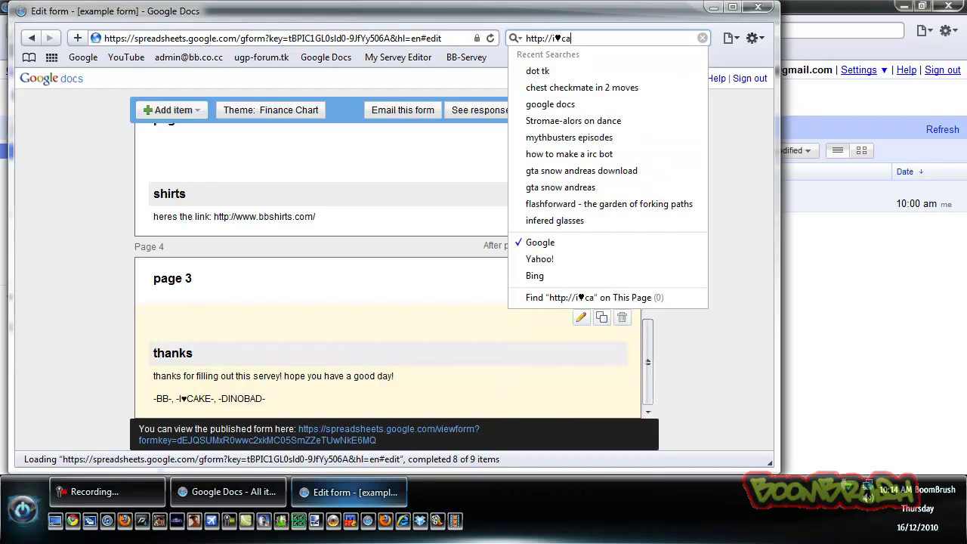
type("ke-")
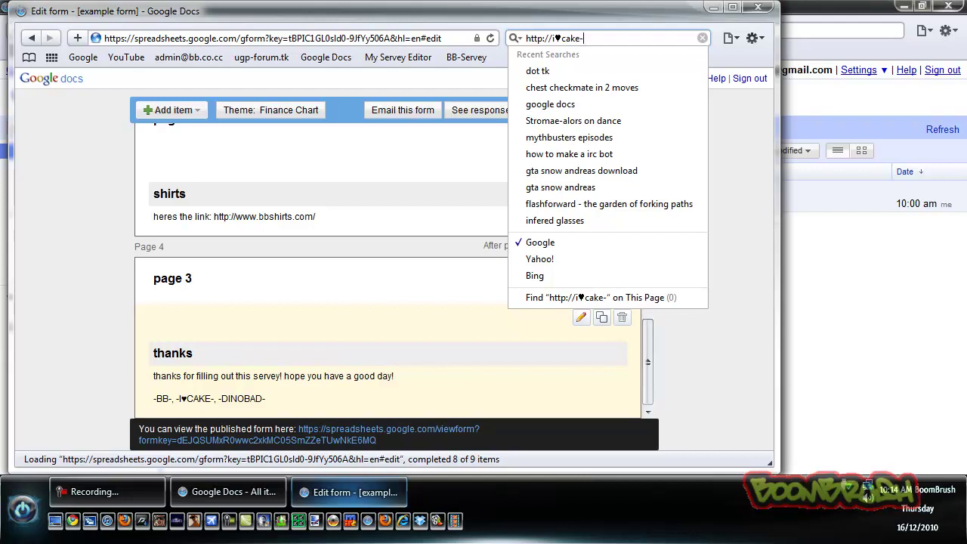
type("serv")
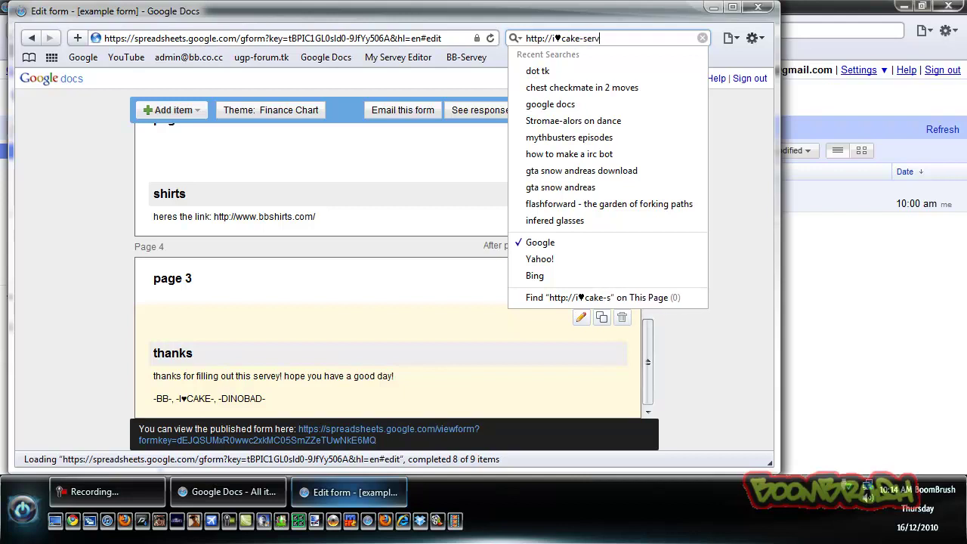
type("ey.tk")
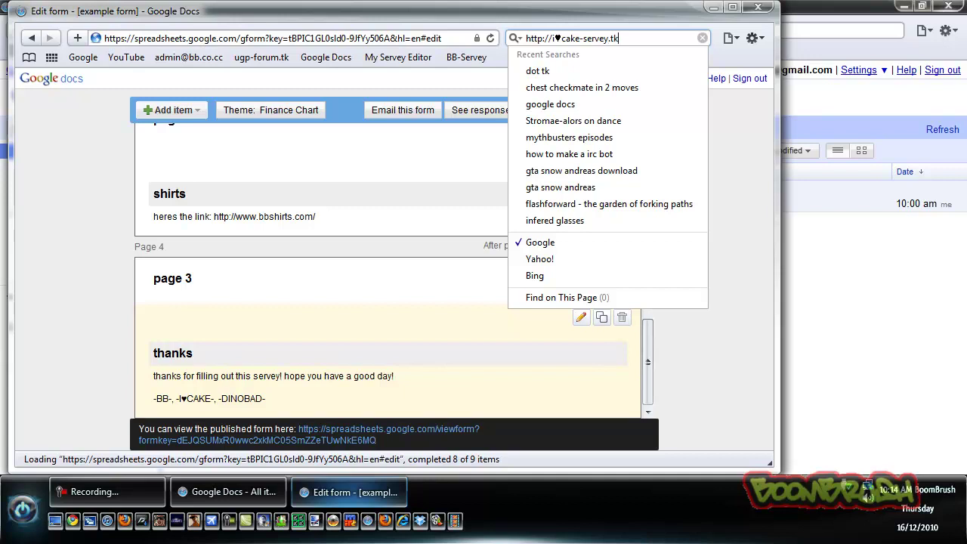
key("ctrl+a")
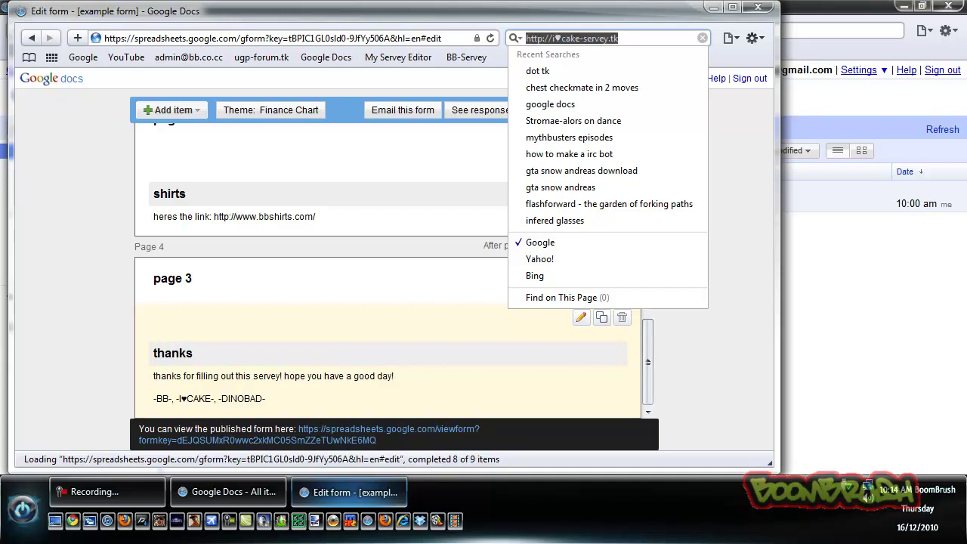
key("BackSpace")
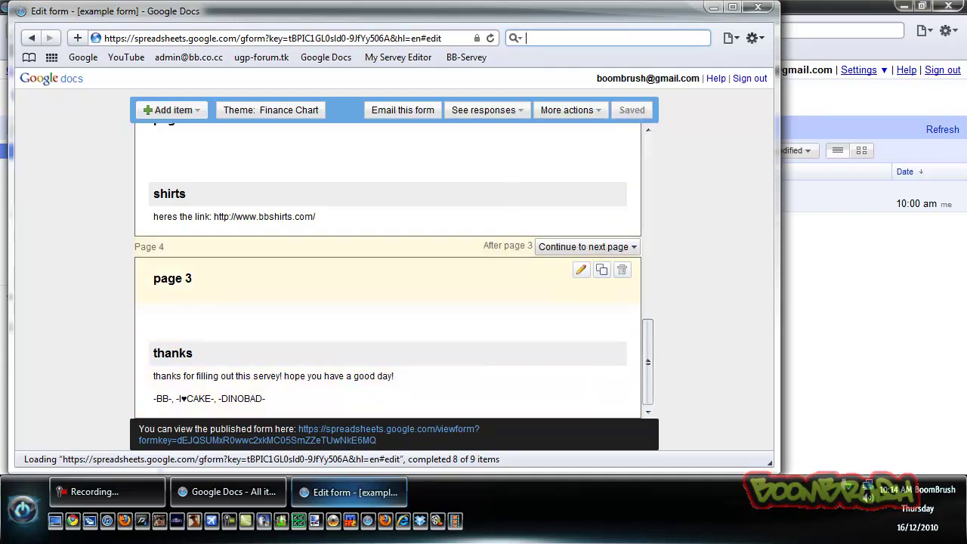
key("Tab")
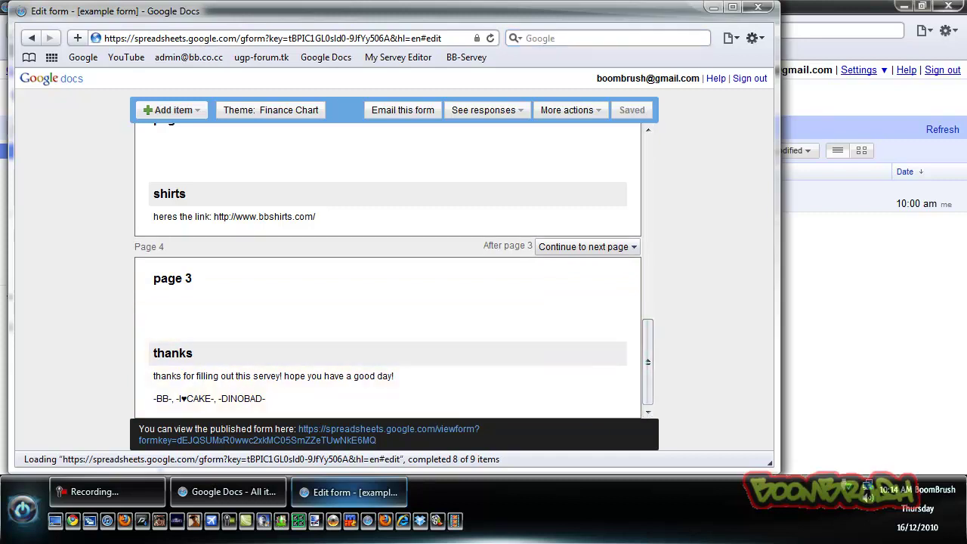
- Open the published form from its link, close its window, and highlight the link address in the form editor
left_click(340, 431)
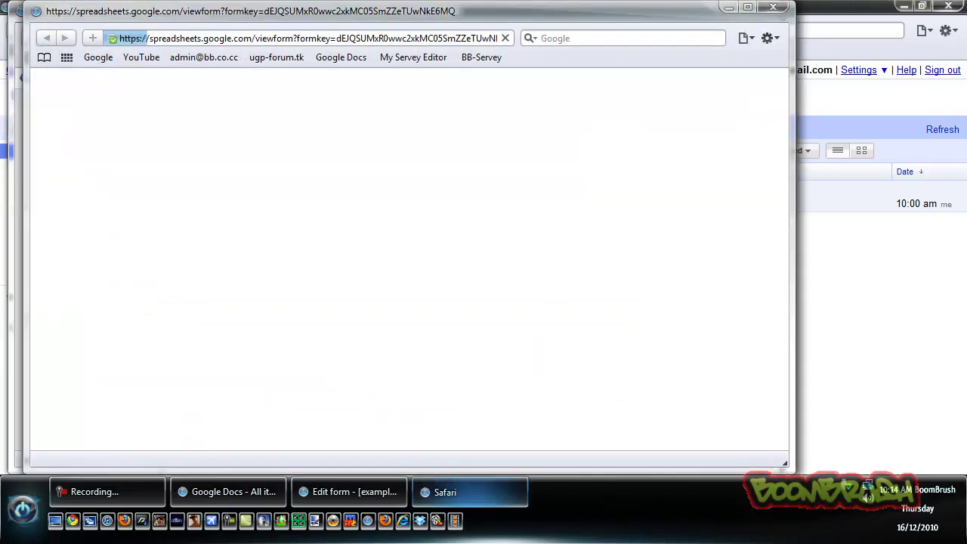
left_click(774, 7)
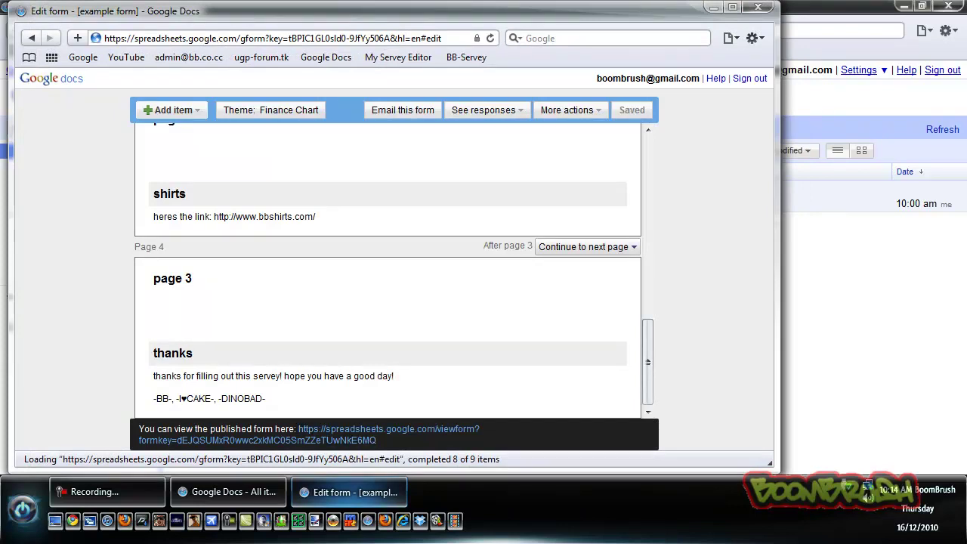
left_click_drag(376, 441, 299, 430)
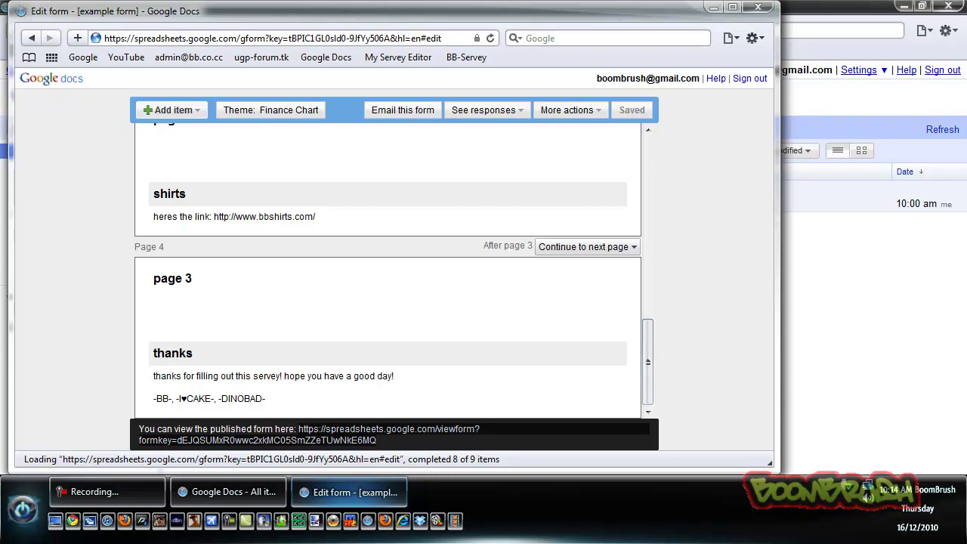
left_click(468, 440)
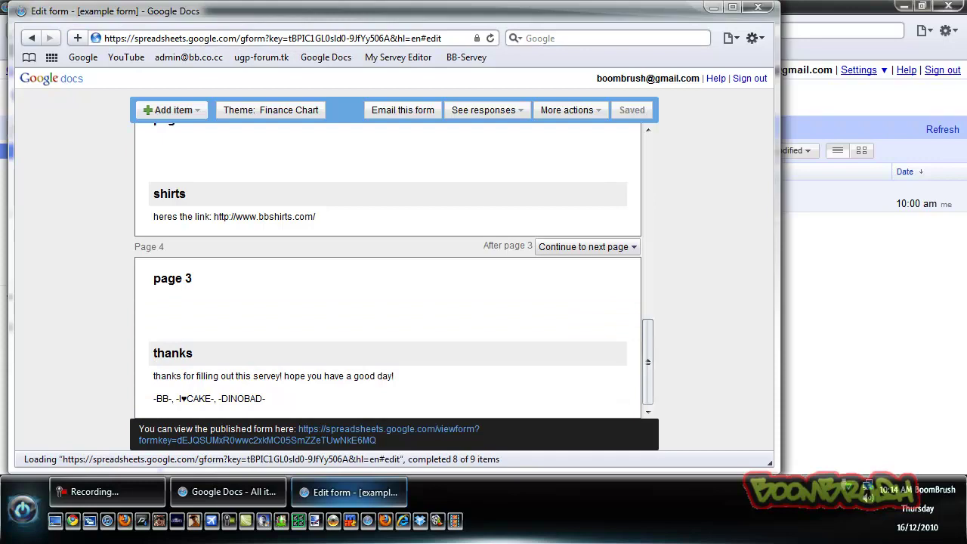
- Close the form editor, open the example form from the document list and close its window
left_click(758, 6)
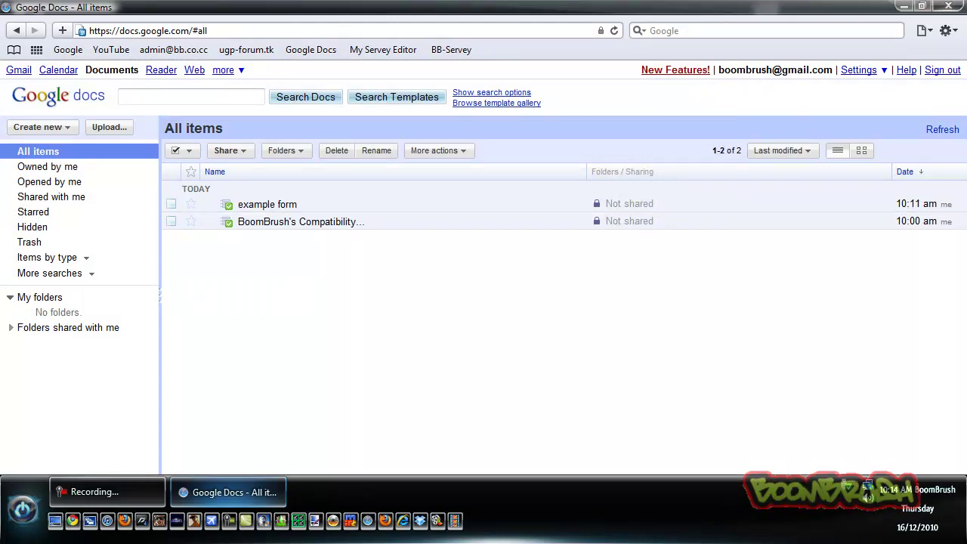
left_click(267, 205)
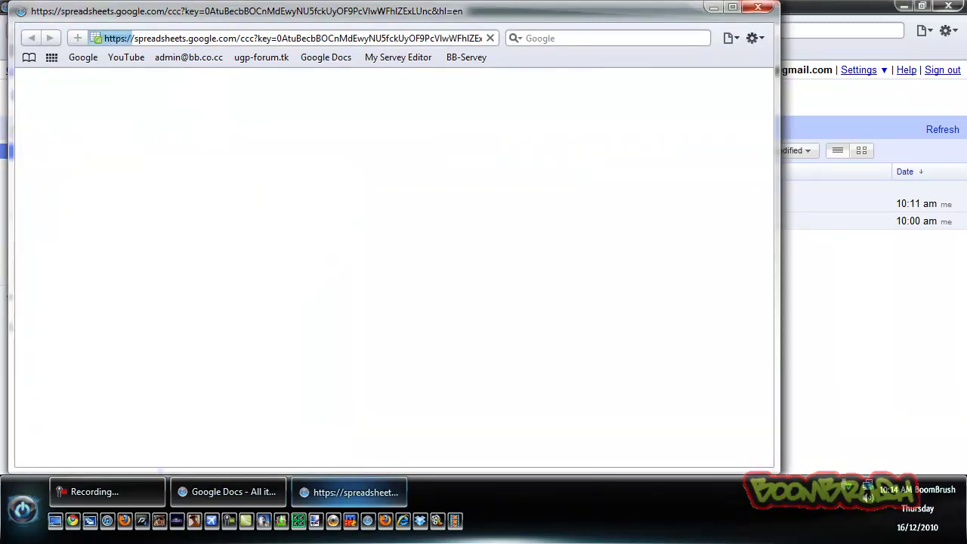
left_click(758, 7)
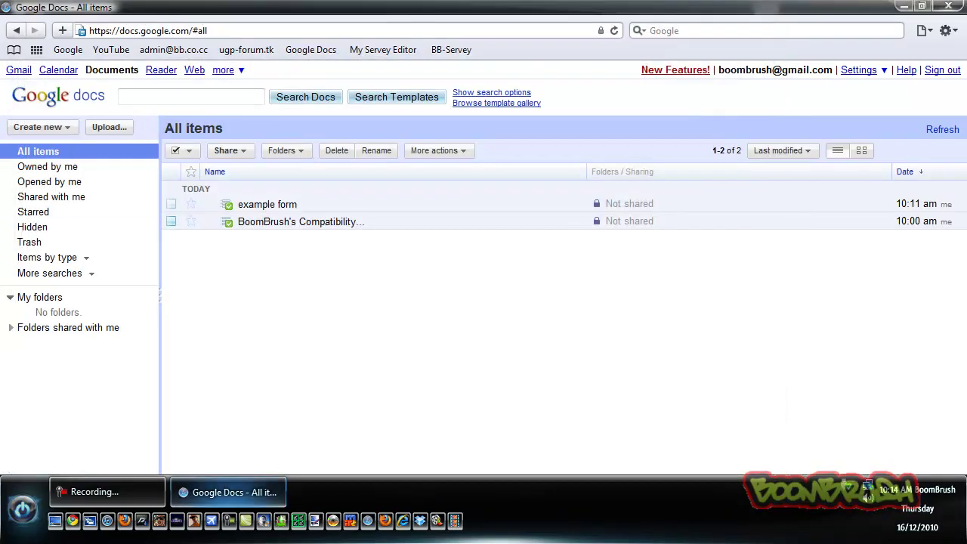
- Select BoomBrush's Compatibility form in the document list, open it and close its window
left_click(172, 222)
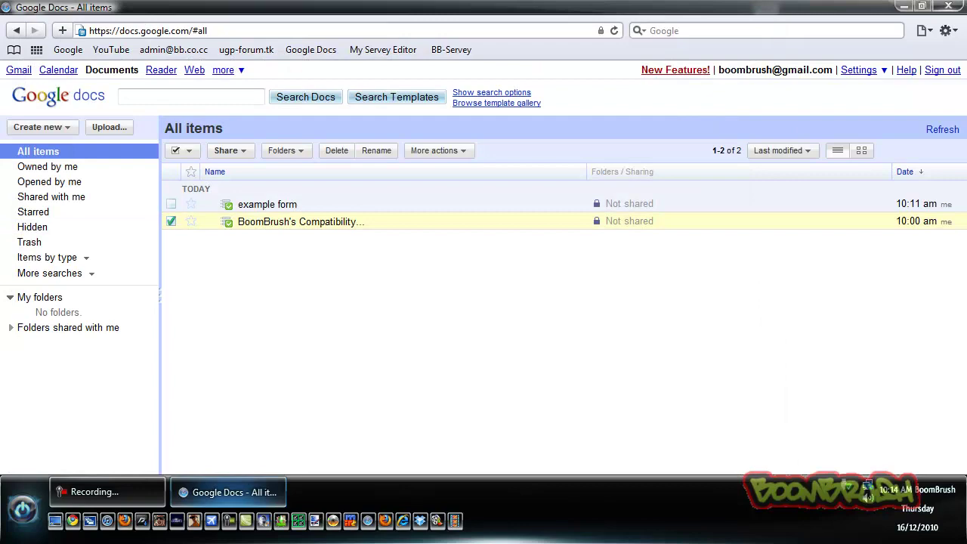
left_click(301, 222)
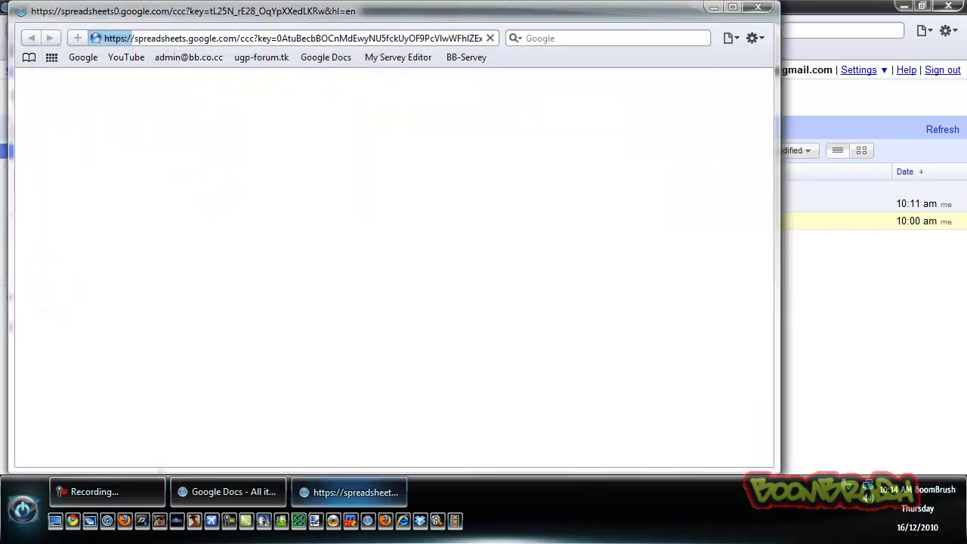
left_click(758, 7)
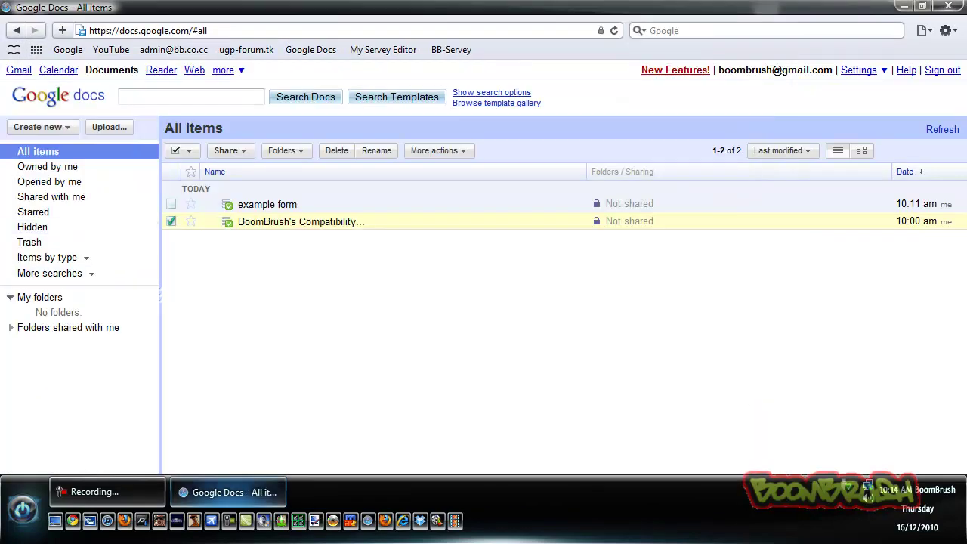
- View the folders shared with me and my own folders, and return to the list of all items
left_click(68, 327)
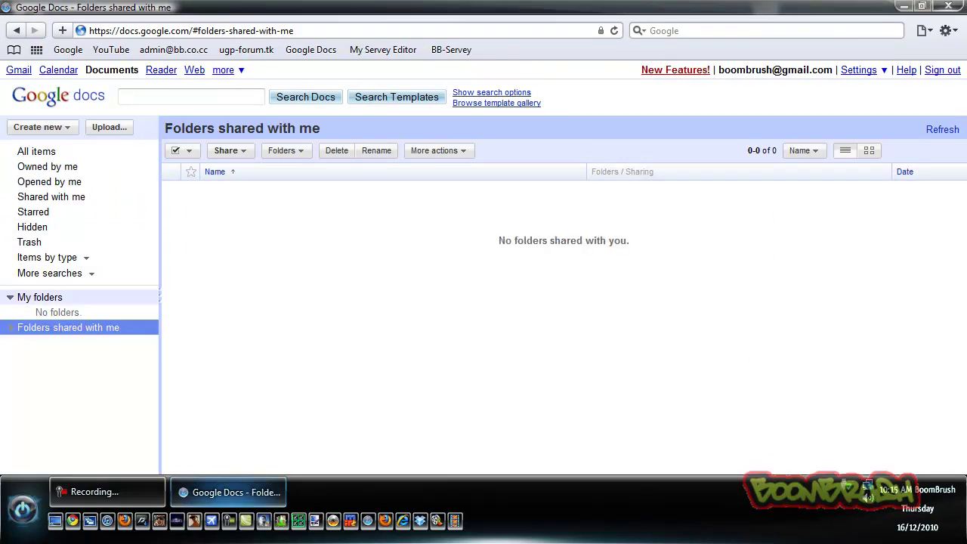
left_click(39, 297)
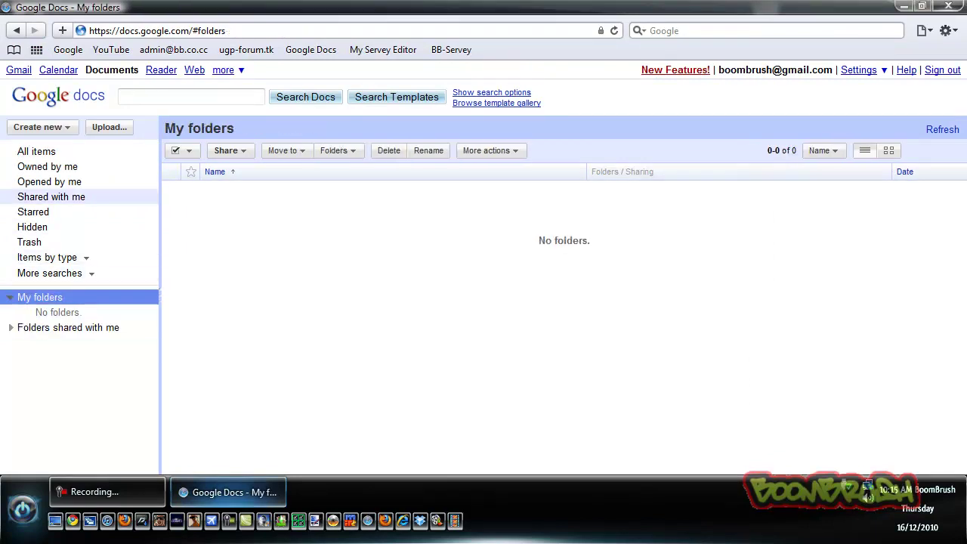
left_click(36, 151)
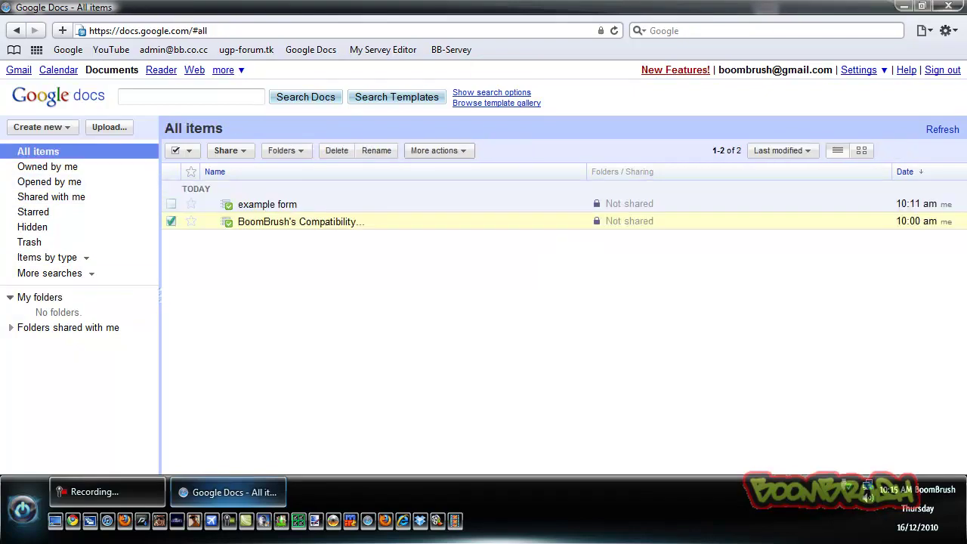
- Look through the additional actions for the selected BoomBrush's Compatibility form and deselect it
left_click(438, 150)
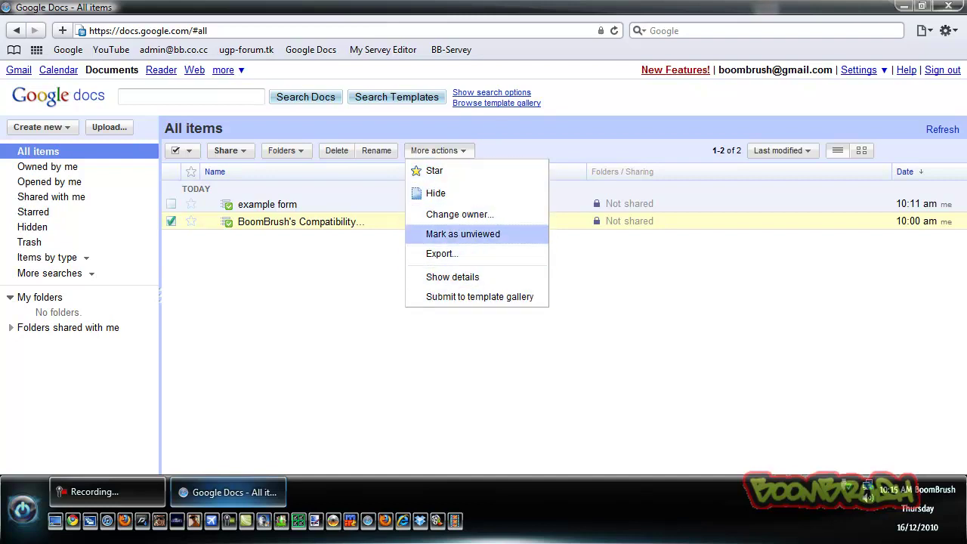
left_click(204, 348)
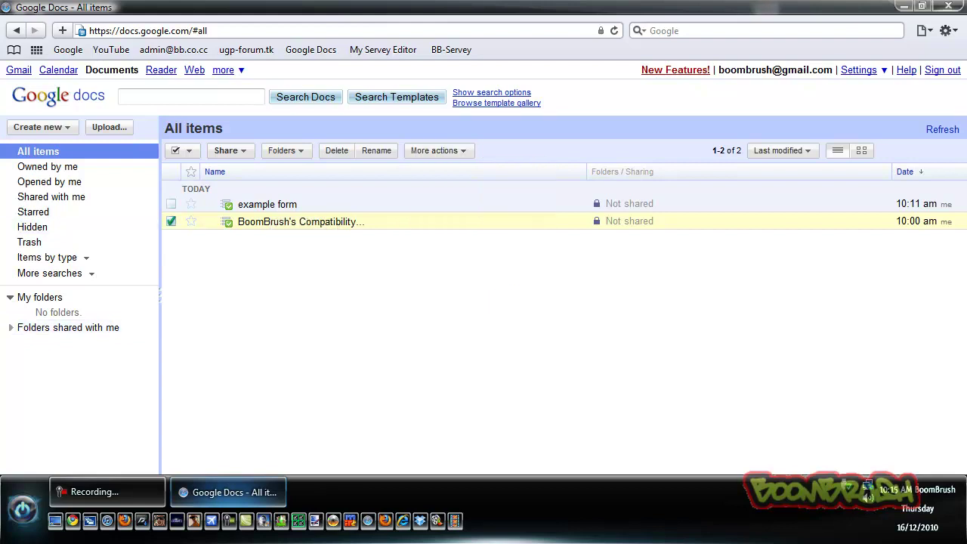
left_click(171, 222)
- Open the example form's response spreadsheet, check the cells under the rating and YouTube username columns, and close it
left_click(267, 205)
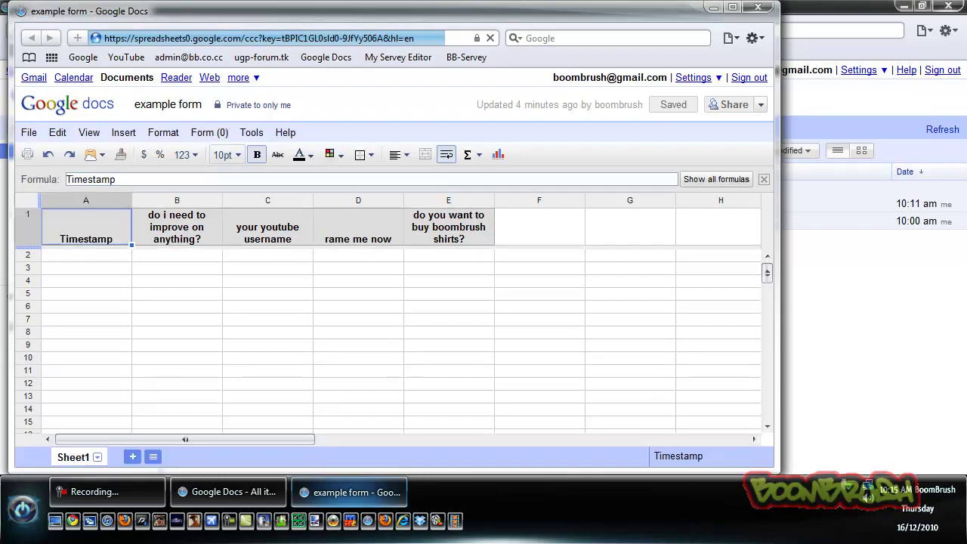
left_click(358, 255)
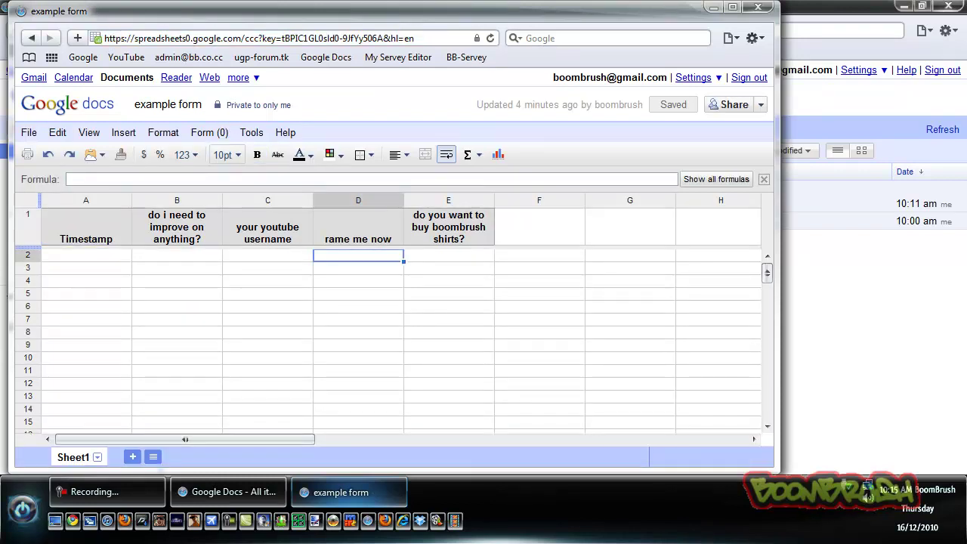
left_click(268, 256)
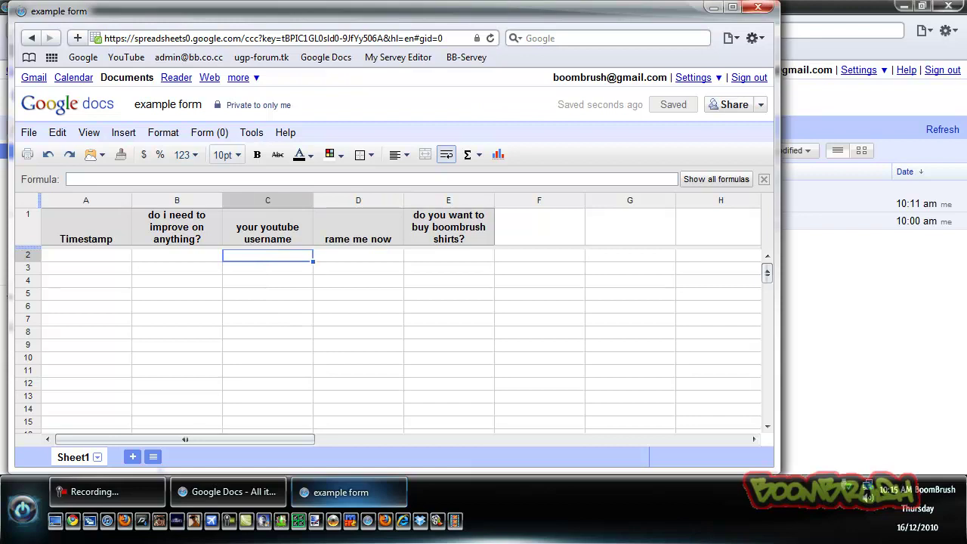
left_click(758, 7)
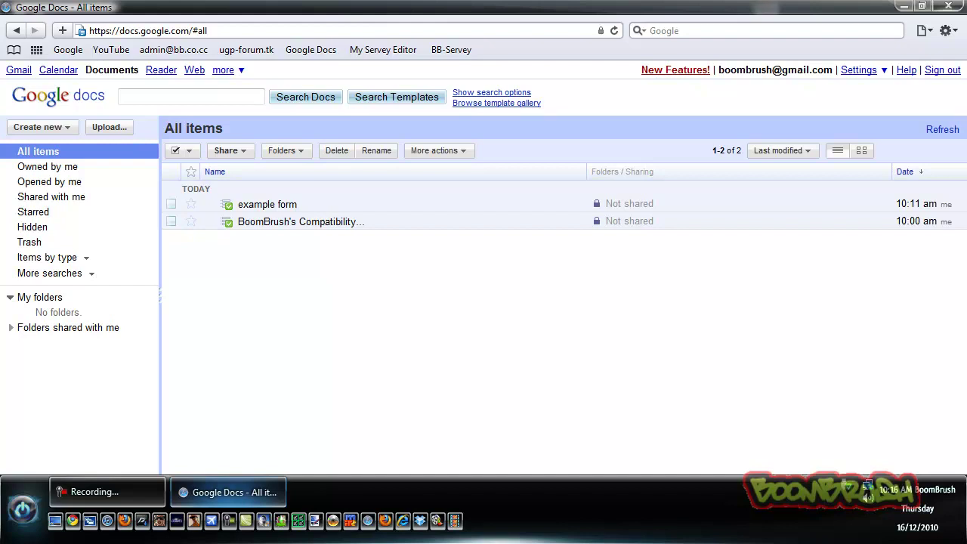
- Create a new text document and enter the word "hello" in it
left_click(39, 127)
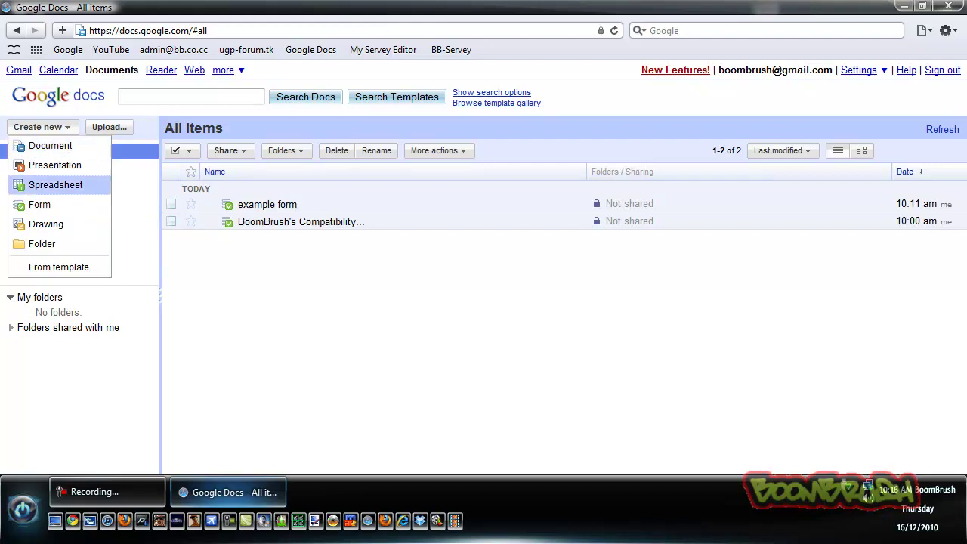
left_click(50, 145)
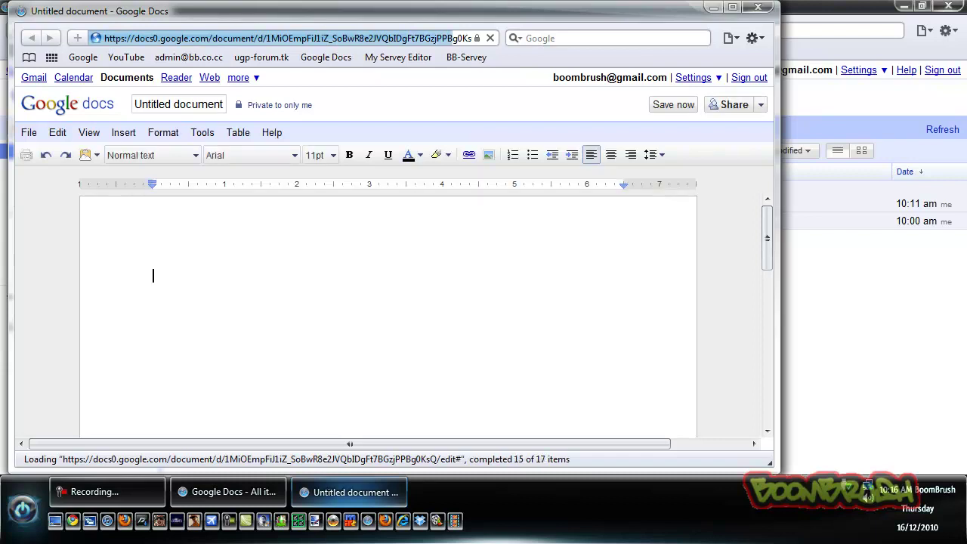
type("hello")
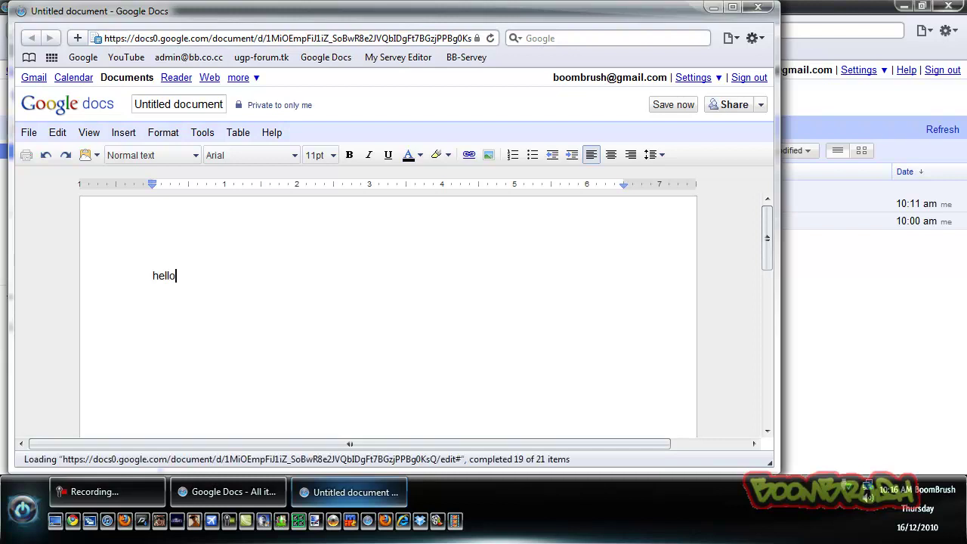
- Format the whole "hello" text as Heading 3 in the Comic Sans MS font
key("ctrl+a")
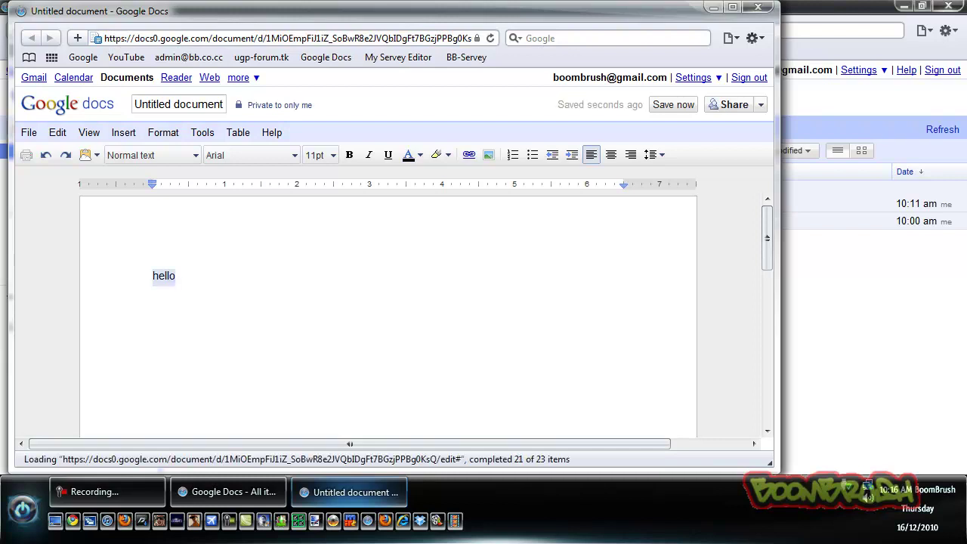
left_click(151, 155)
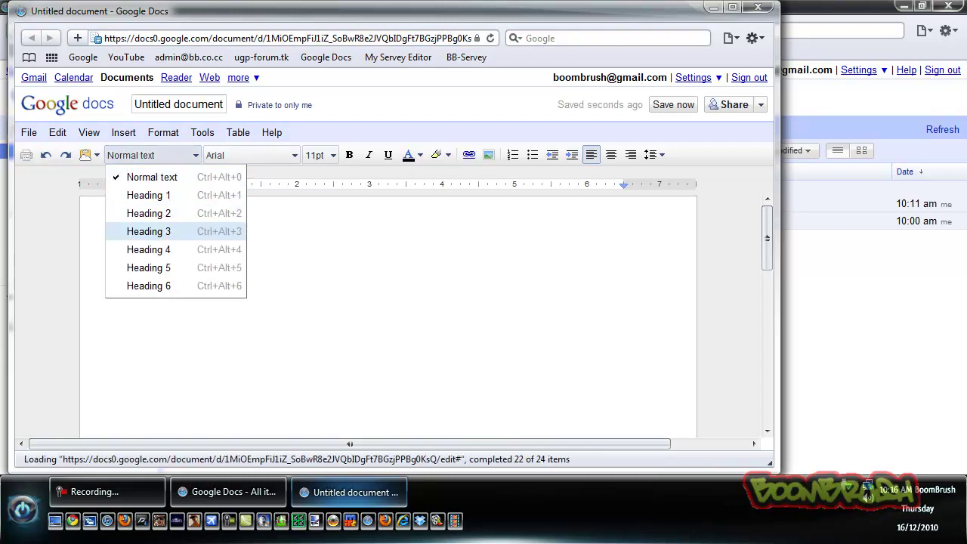
left_click(149, 232)
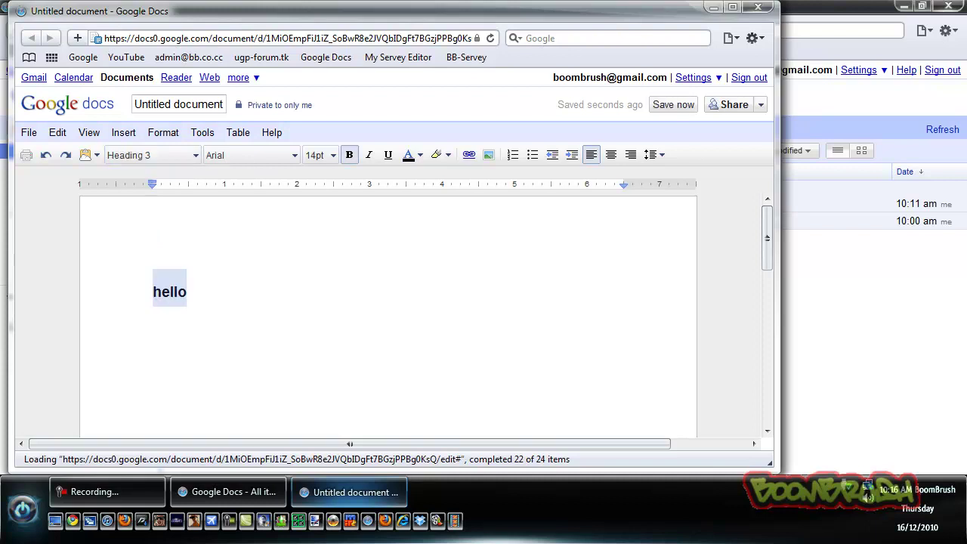
left_click(251, 155)
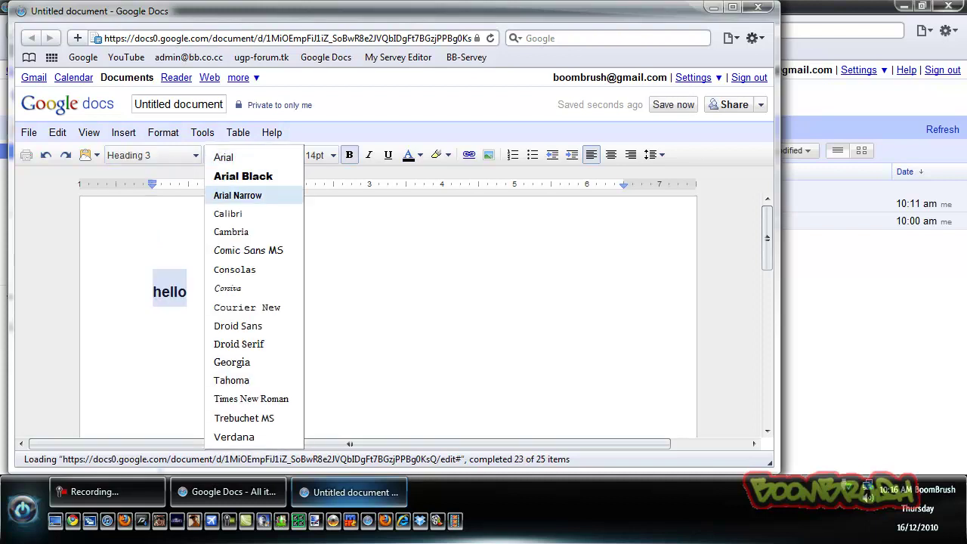
left_click(240, 250)
left_click(186, 294)
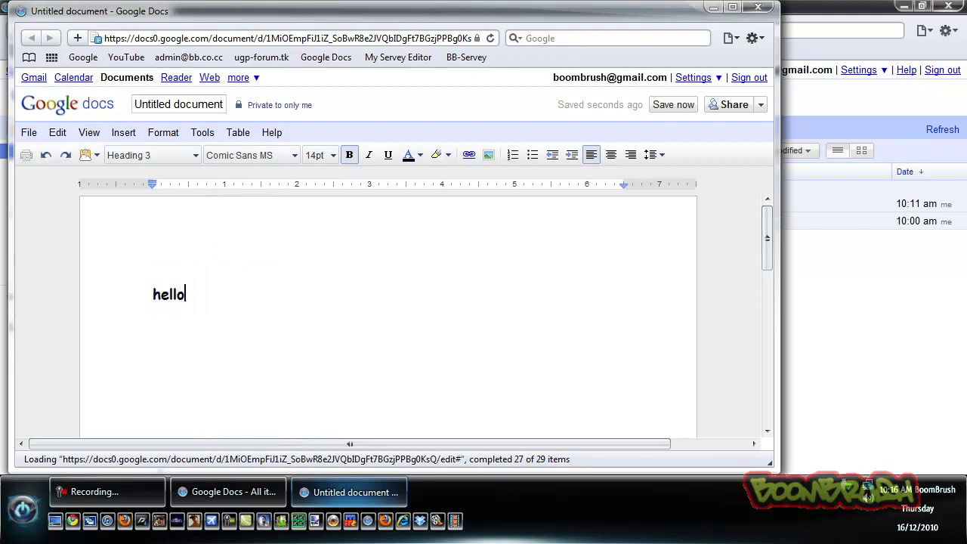
- Erase the word "hello" from the document and close the document's window
key("BackSpace")
key("BackSpace")
key("BackSpace")
key("BackSpace")
key("BackSpace")
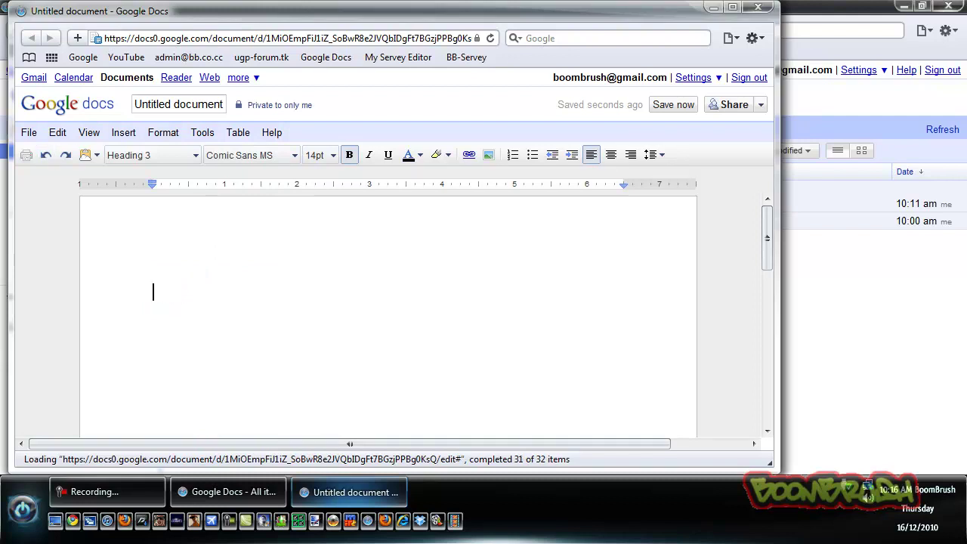
left_click(758, 7)
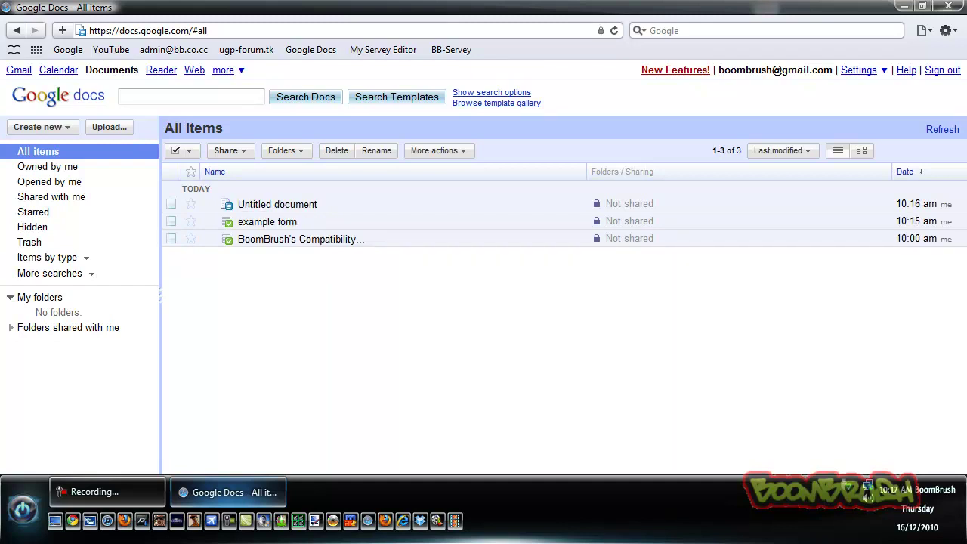
- Select Untitled document in the list of all items and move it to the trash
left_click(171, 204)
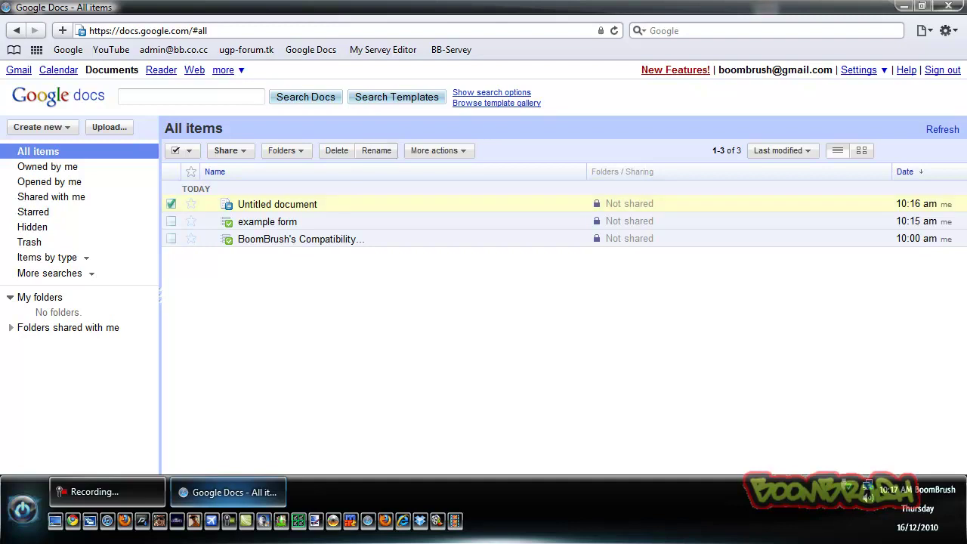
left_click(337, 151)
left_click(337, 150)
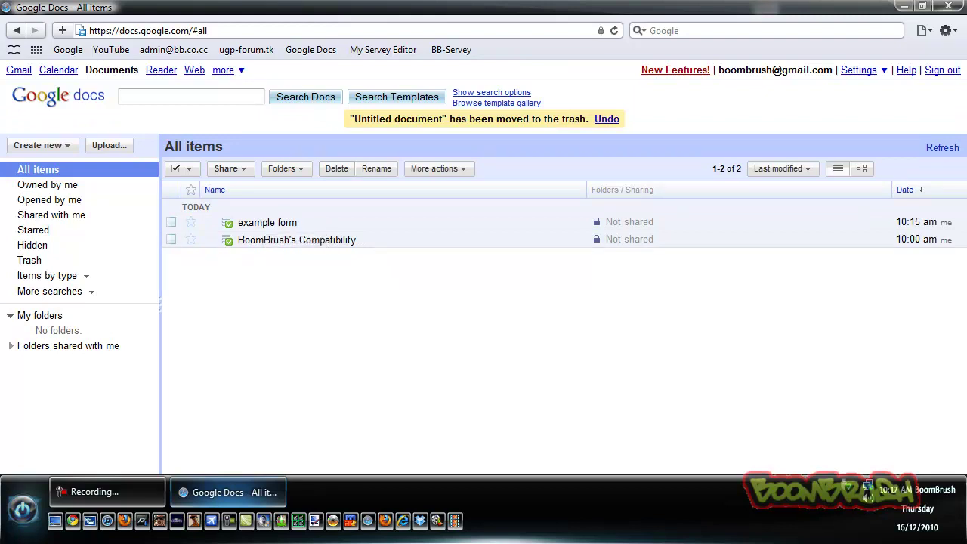
- Open the example form's spreadsheet, set its sharing visibility to Public on the web, save the setting and close the window
left_click(265, 222)
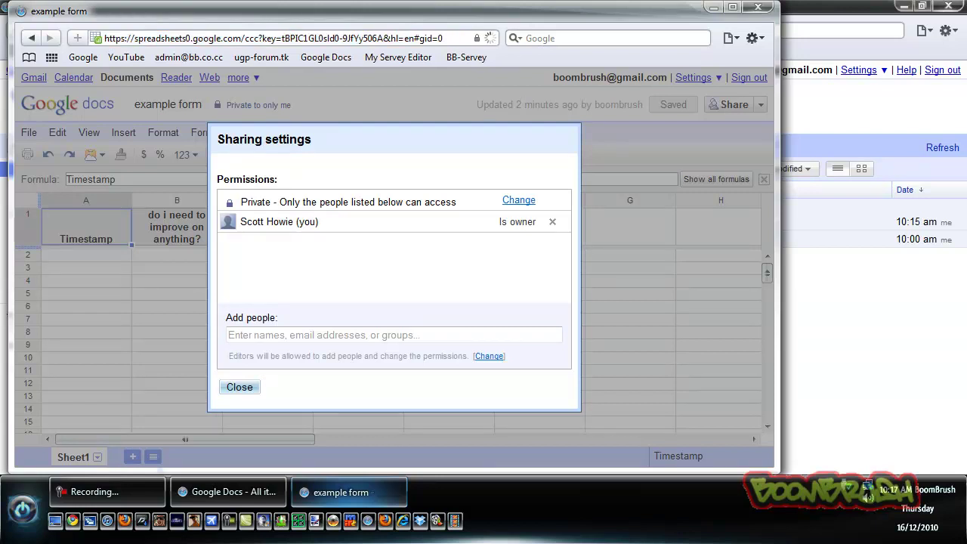
left_click(519, 200)
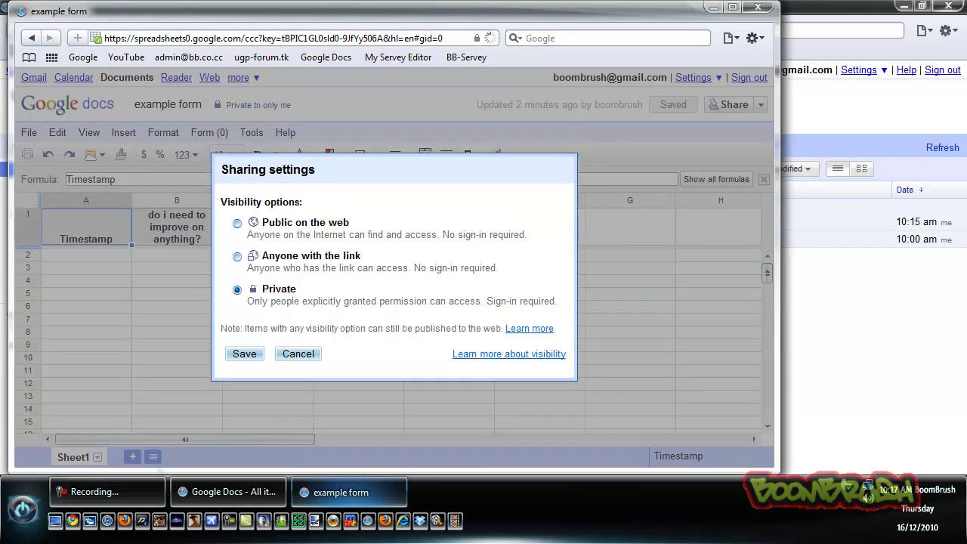
left_click(237, 223)
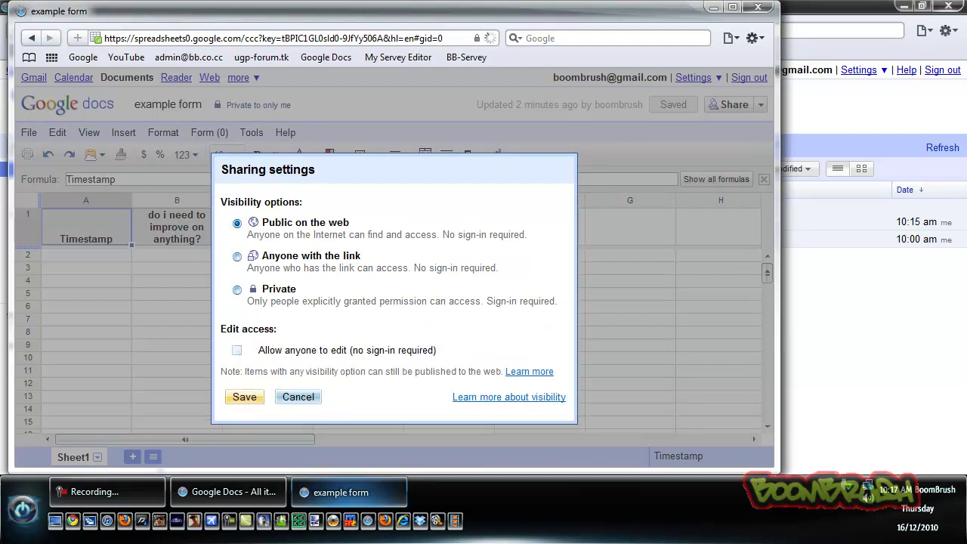
left_click(244, 397)
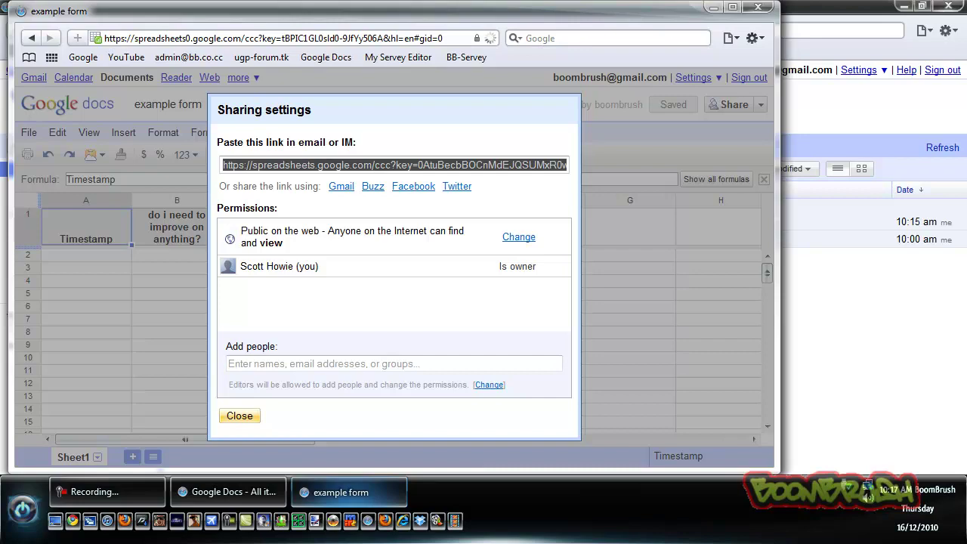
left_click(240, 416)
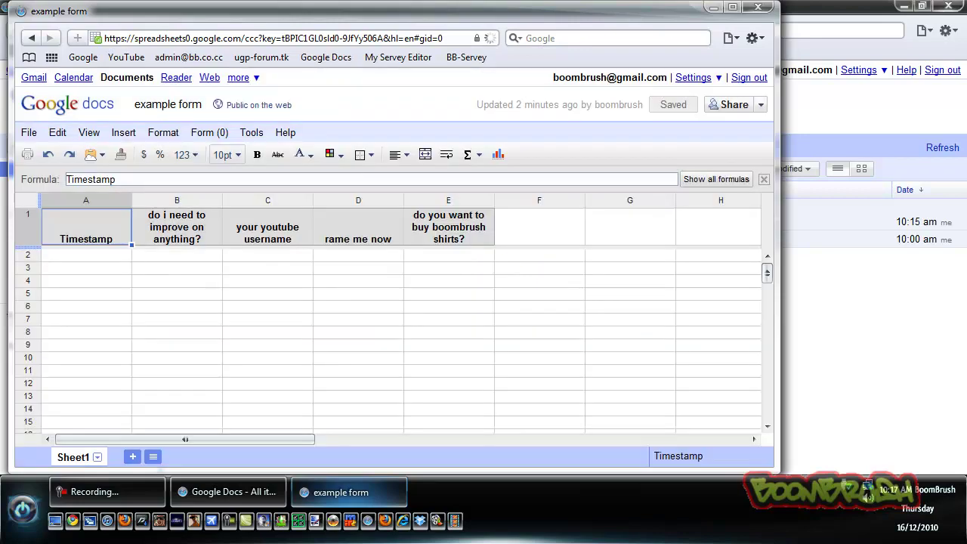
left_click(758, 7)
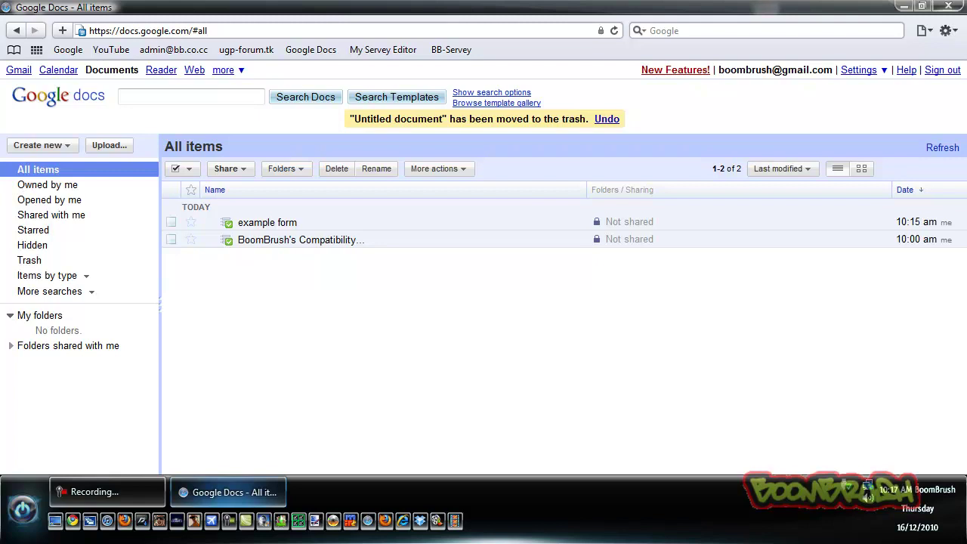
- Set the sharing visibility of BoomBrush's Compatibility spreadsheet to Public on the web, save it, and reopen the spreadsheet briefly before closing it
key("ctrl+n")
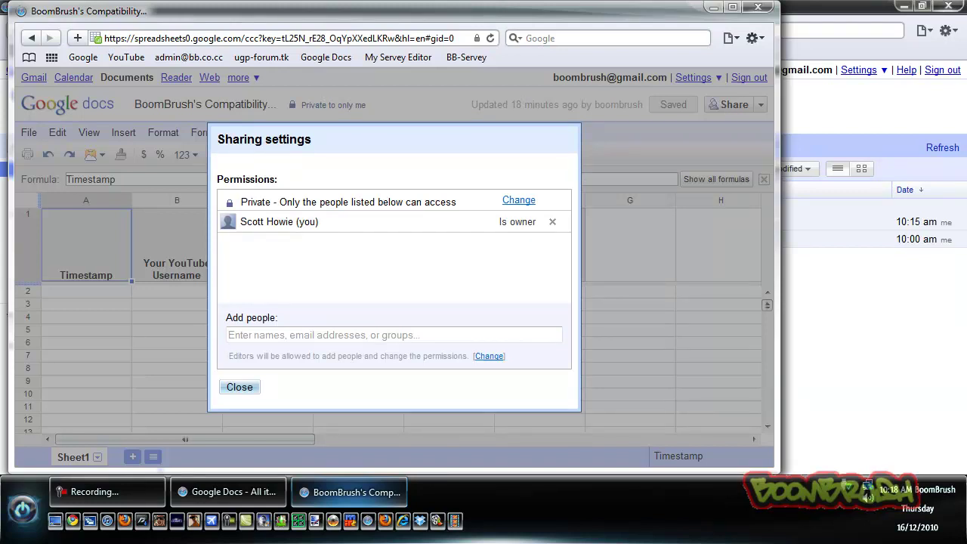
left_click(520, 200)
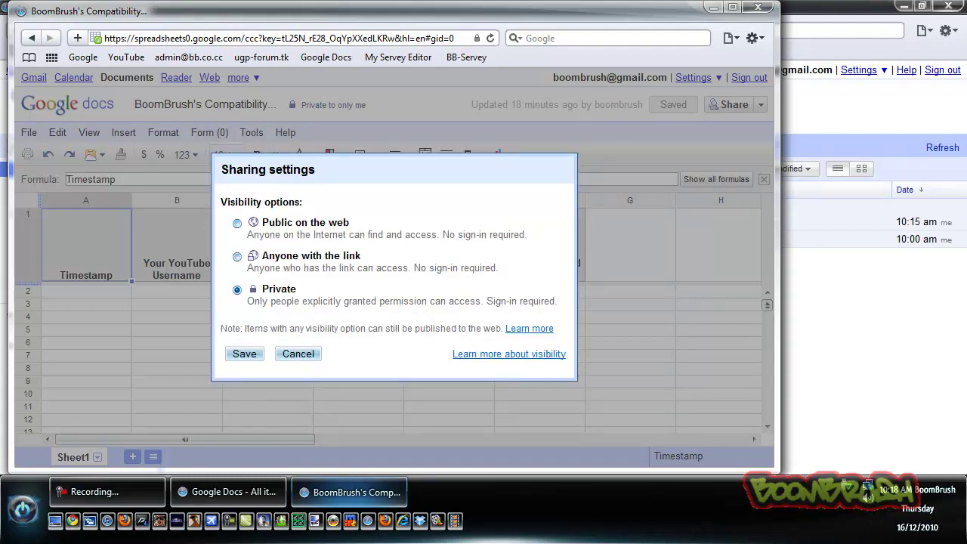
left_click(236, 223)
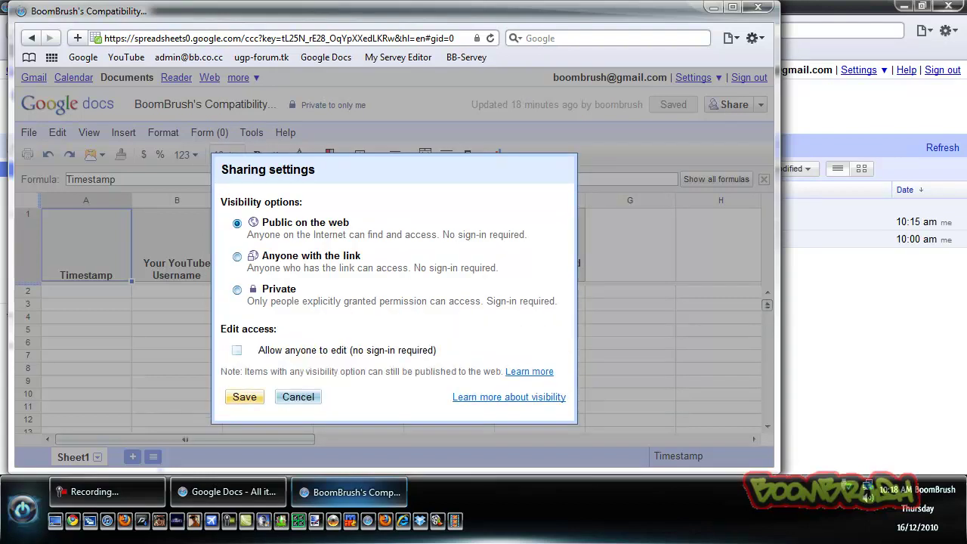
left_click(244, 397)
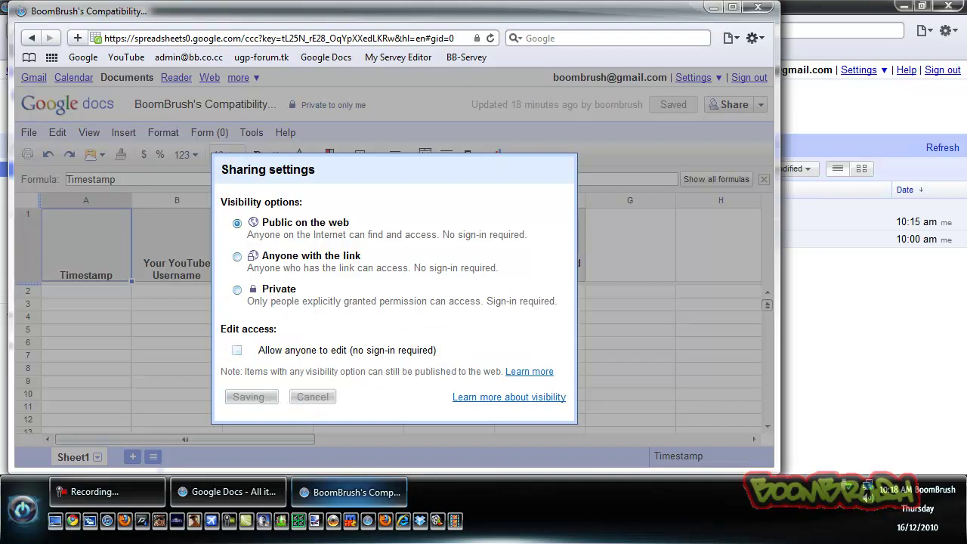
left_click(239, 416)
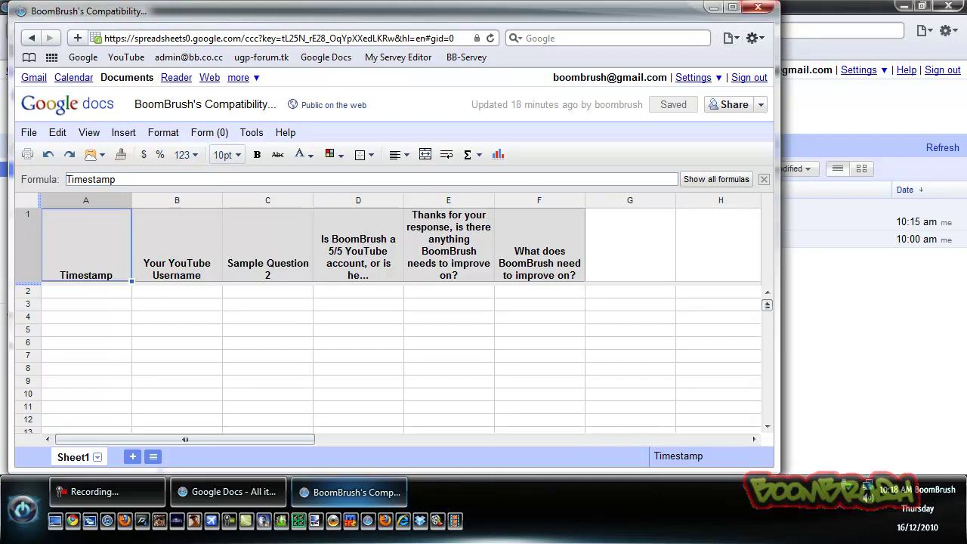
left_click(758, 7)
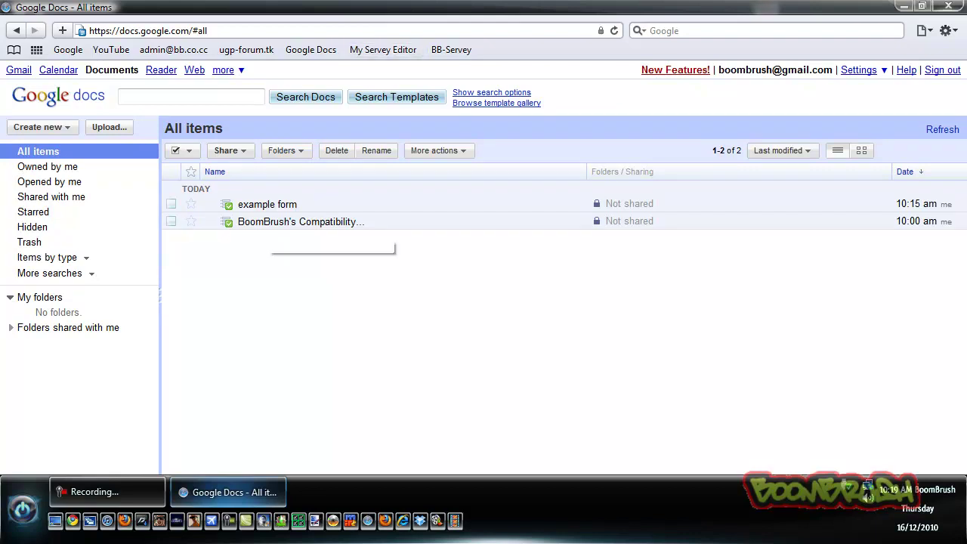
left_click(273, 222)
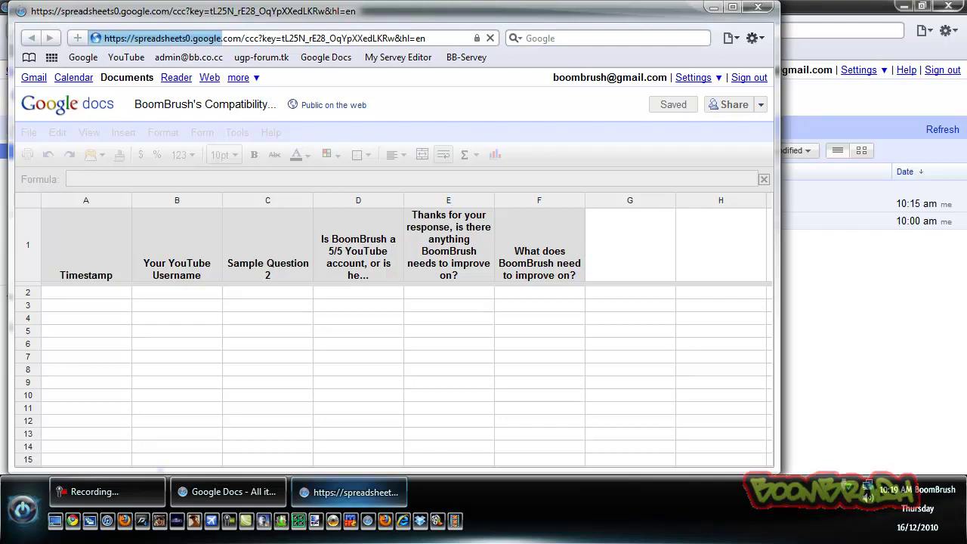
left_click(758, 8)
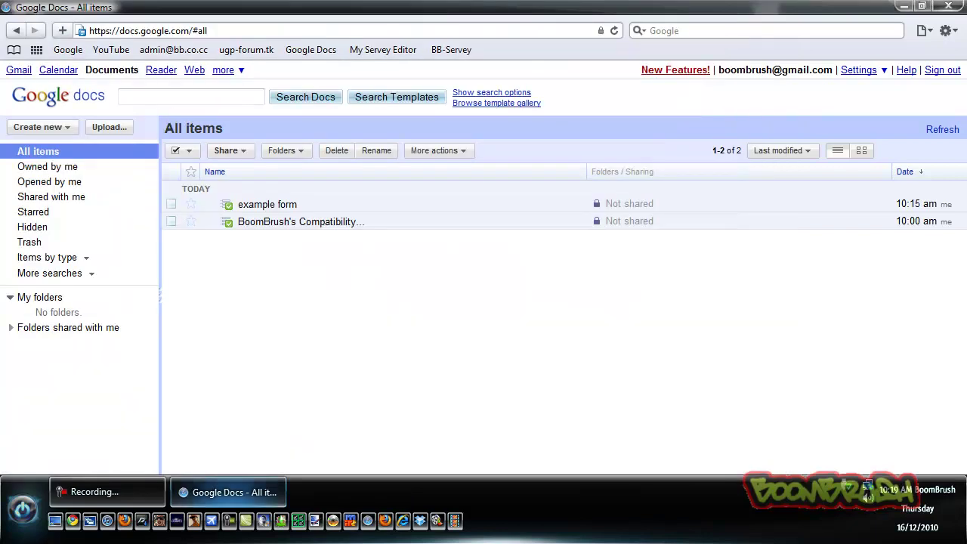